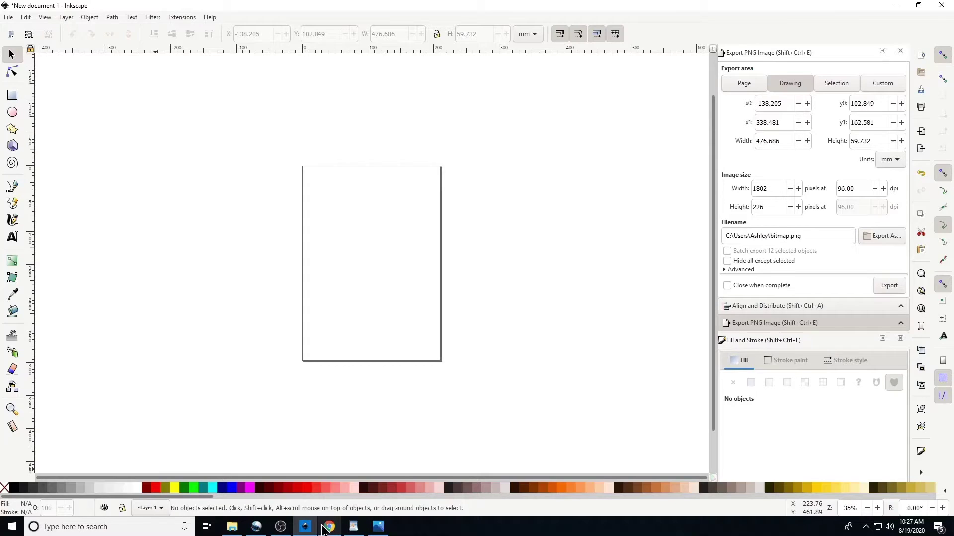
Search Google Images for 'unicorn cat coloring page'
{"action": "left_click", "coordinate": [330, 526]}
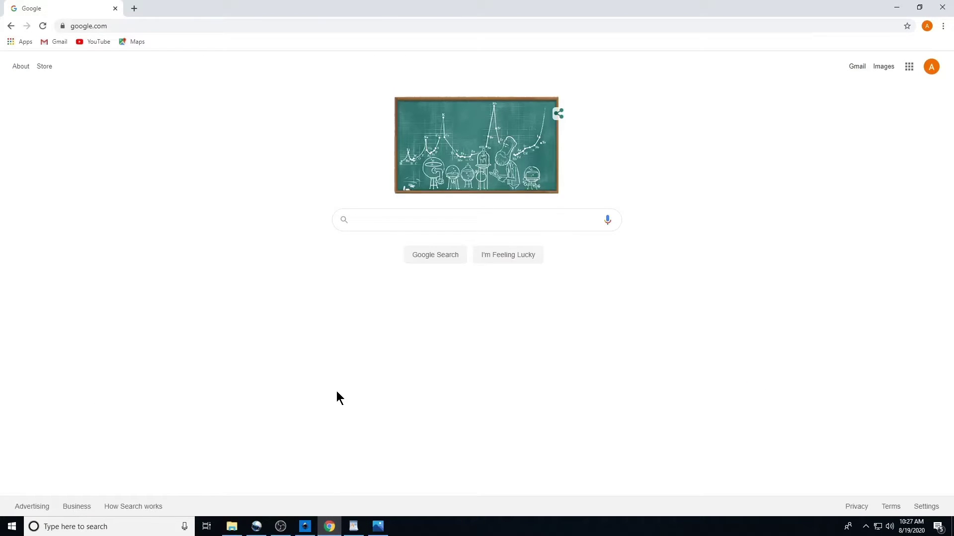
{"action": "type", "text": "unic"}
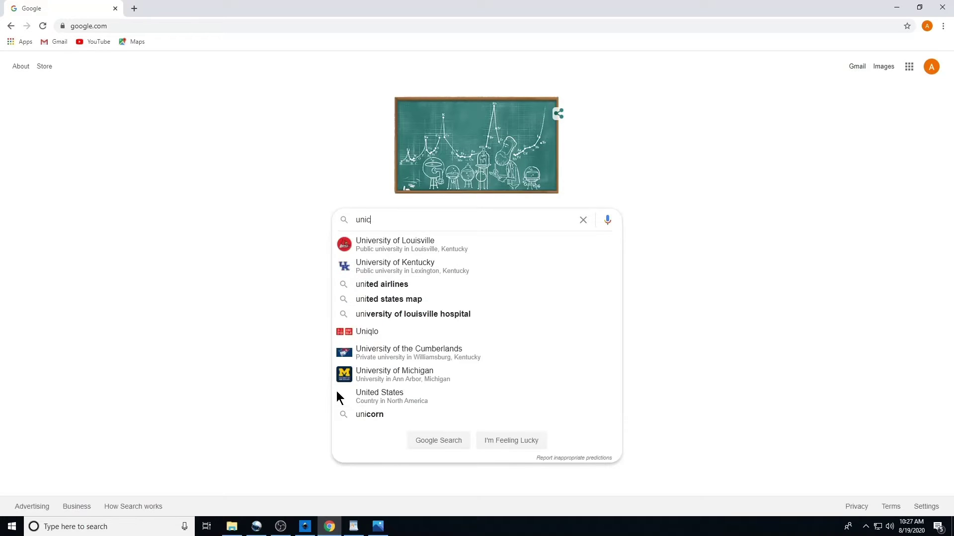
{"action": "type", "text": "orn c"}
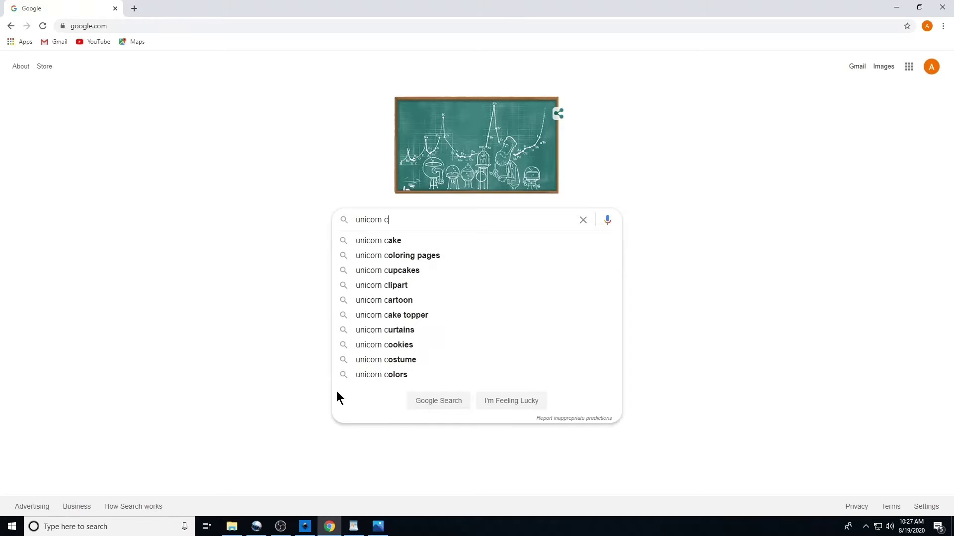
{"action": "type", "text": "at col"}
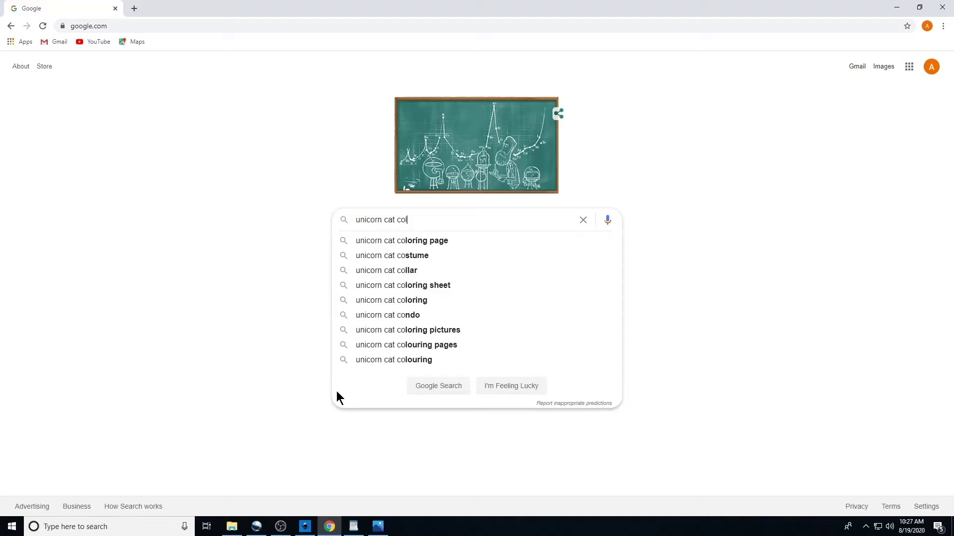
{"action": "type", "text": "oring page"}
{"action": "key", "text": "Return"}
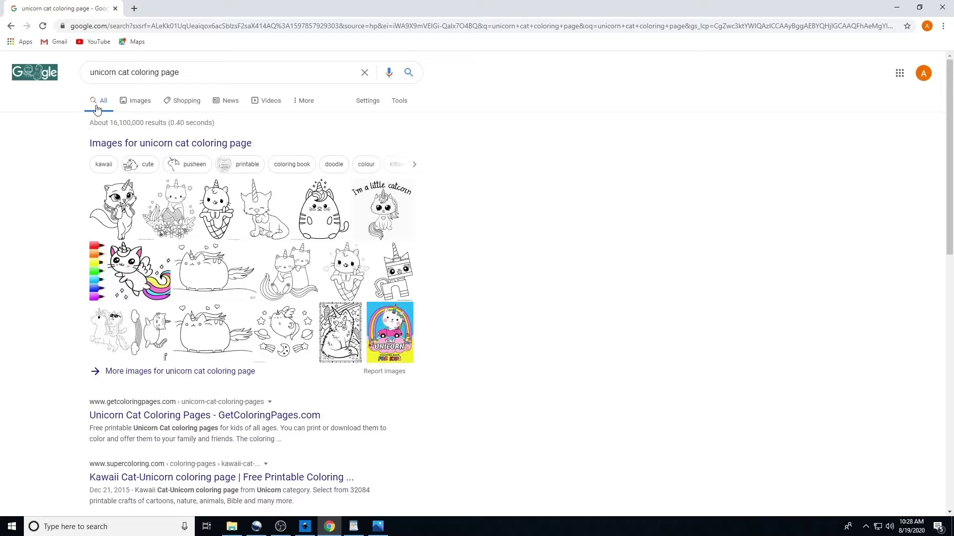
{"action": "left_click", "coordinate": [141, 105]}
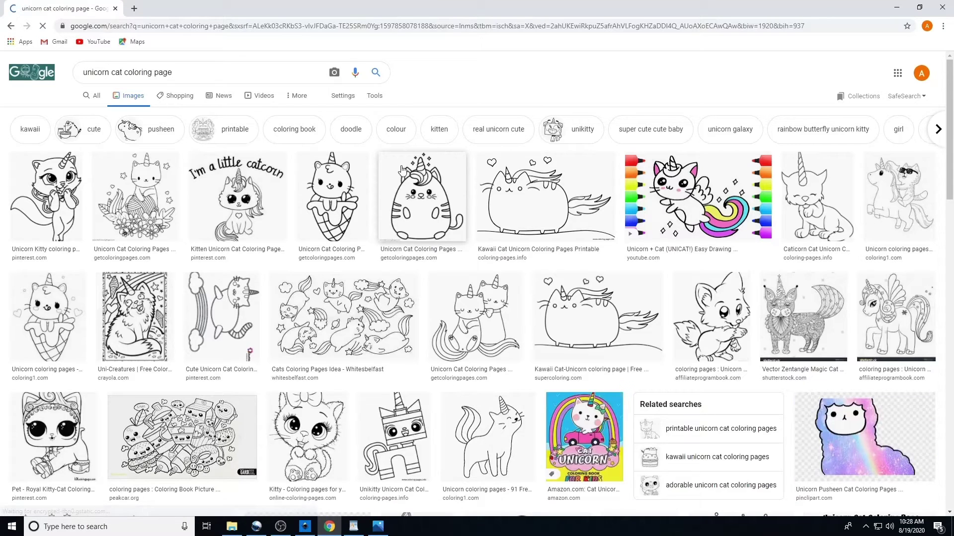
Copy the full-size chubby unicorn cat image from the GetColoringPages.com result
{"action": "left_click", "coordinate": [421, 193]}
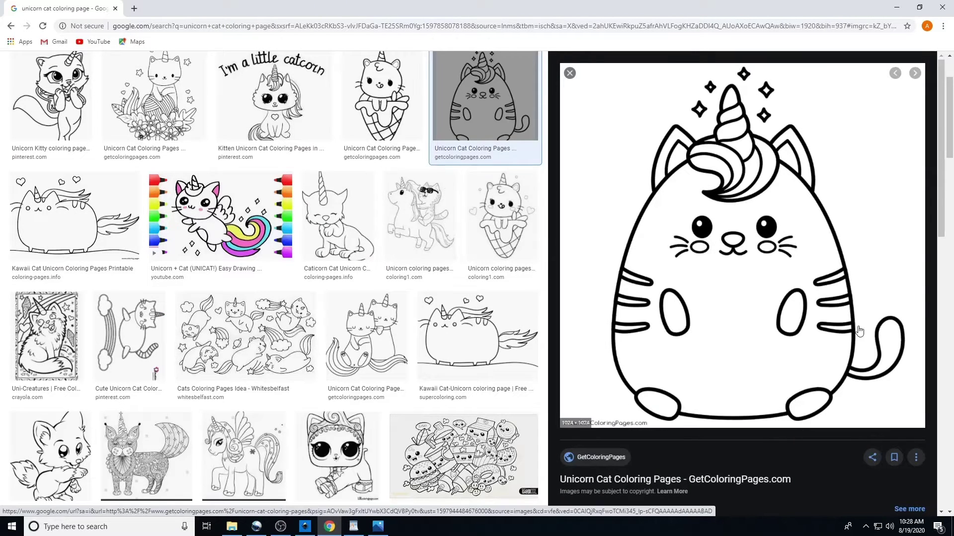
{"action": "right_click", "coordinate": [753, 219]}
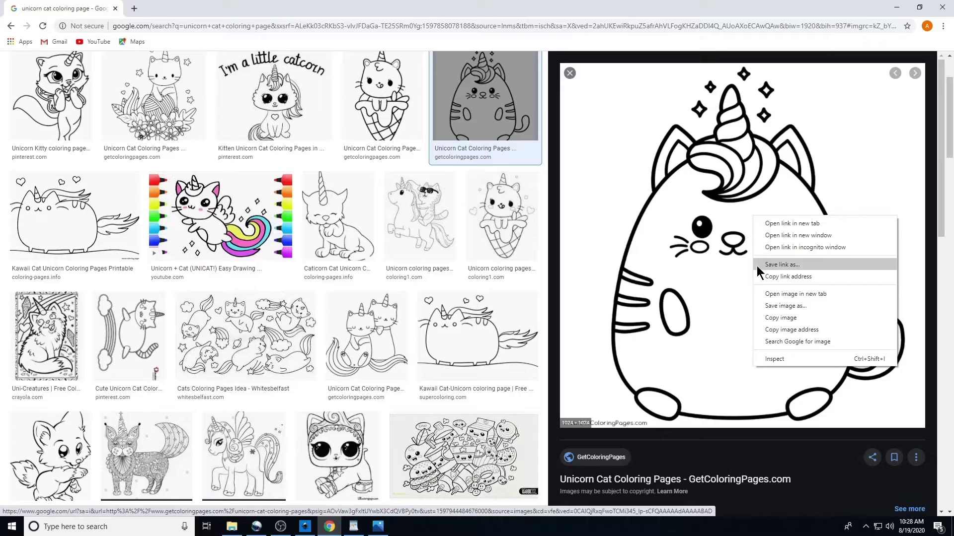
{"action": "left_click", "coordinate": [776, 318]}
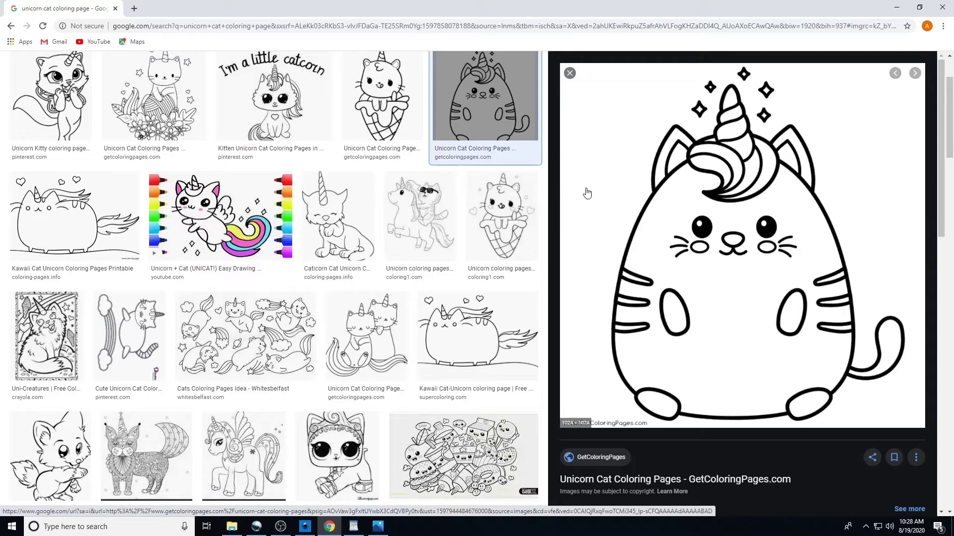
Paste the copied unicorn cat picture onto the Inkscape page and nudge it into place
{"action": "left_click", "coordinate": [313, 527]}
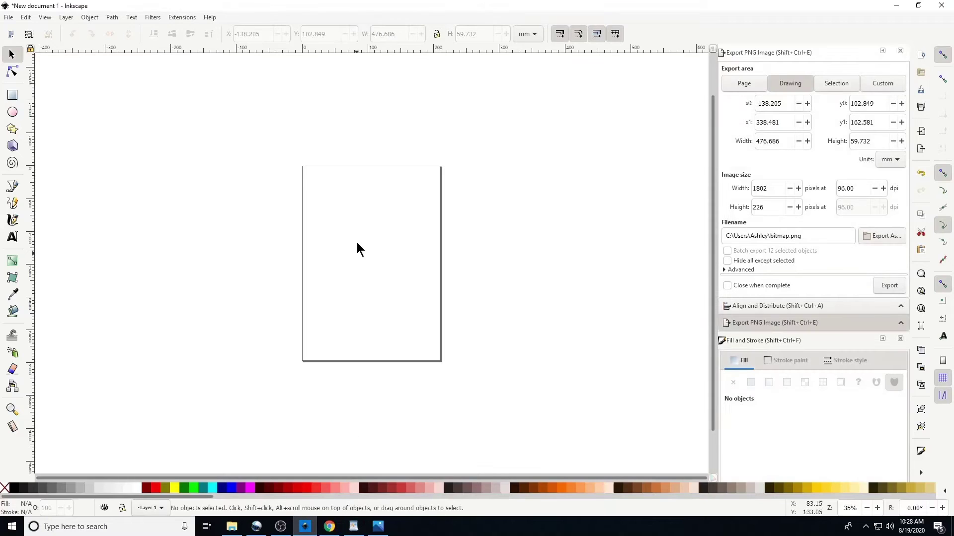
{"action": "right_click", "coordinate": [353, 208]}
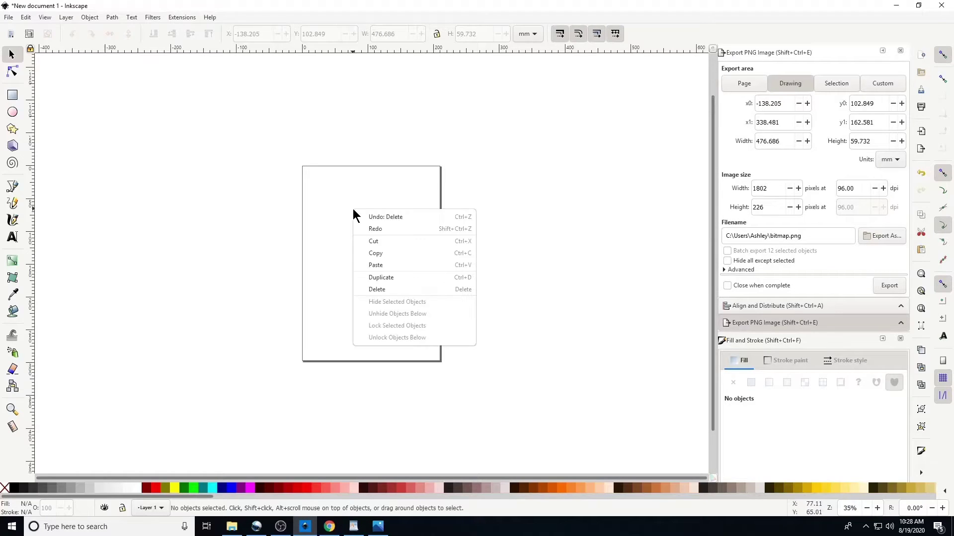
{"action": "left_click", "coordinate": [374, 264]}
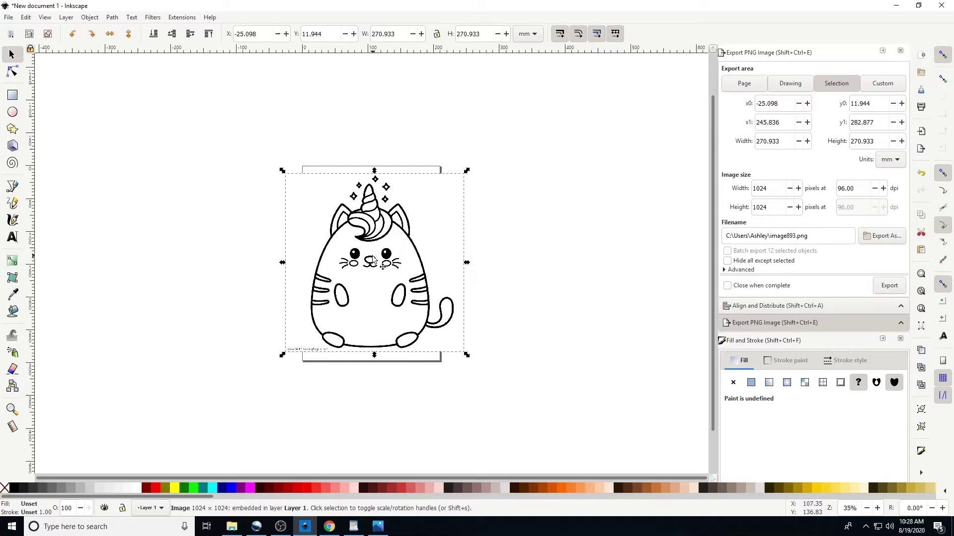
{"action": "left_click_drag", "start_coordinate": [386, 232], "coordinate": [374, 245]}
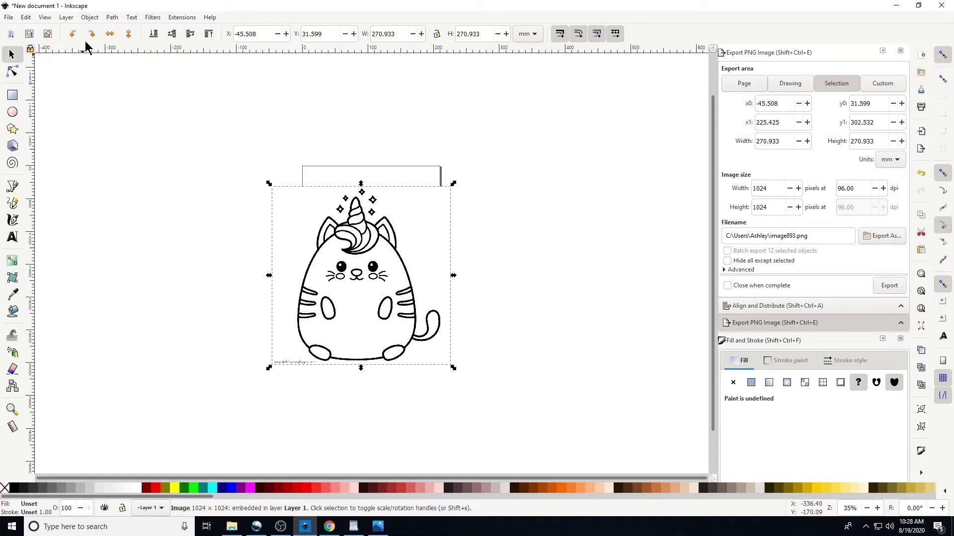
{"action": "left_click", "coordinate": [113, 18]}
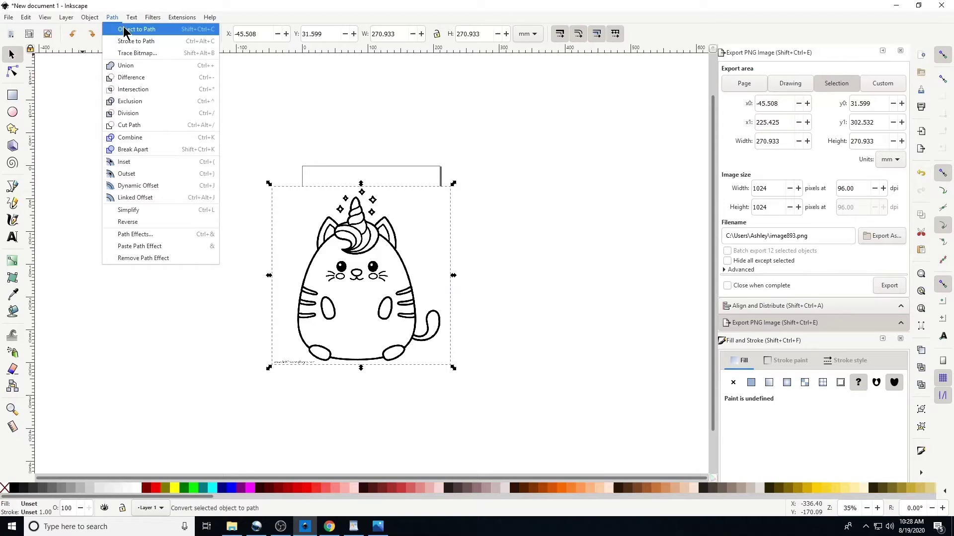
Trace the bitmap with Multiple scans in Colors mode, 2 scans, background removed
{"action": "left_click", "coordinate": [125, 53]}
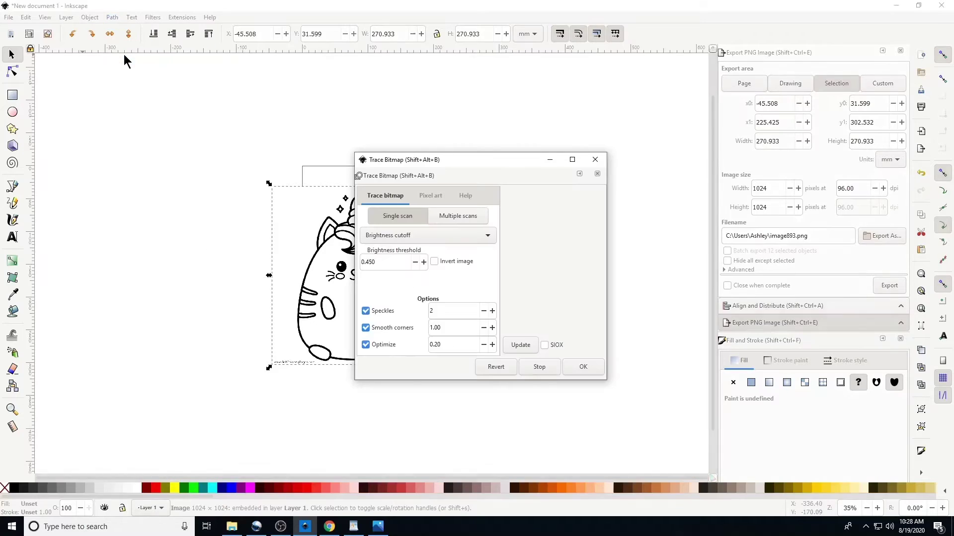
{"action": "left_click_drag", "start_coordinate": [493, 156], "coordinate": [421, 145]}
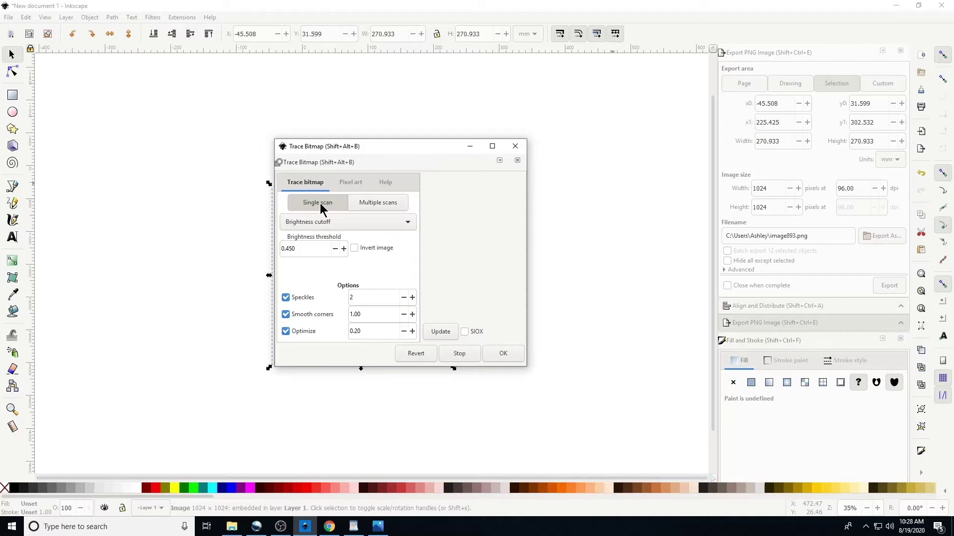
{"action": "left_click", "coordinate": [380, 208]}
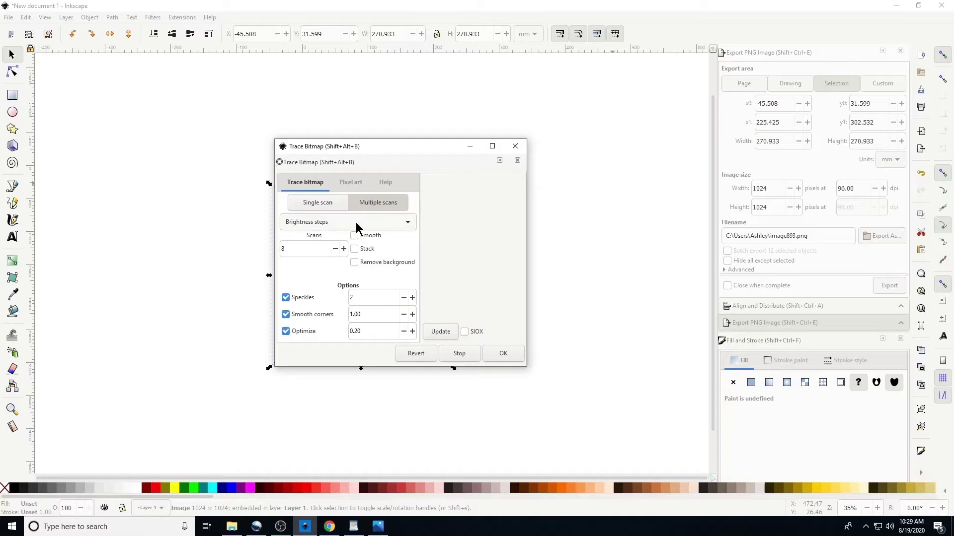
{"action": "left_click", "coordinate": [407, 226]}
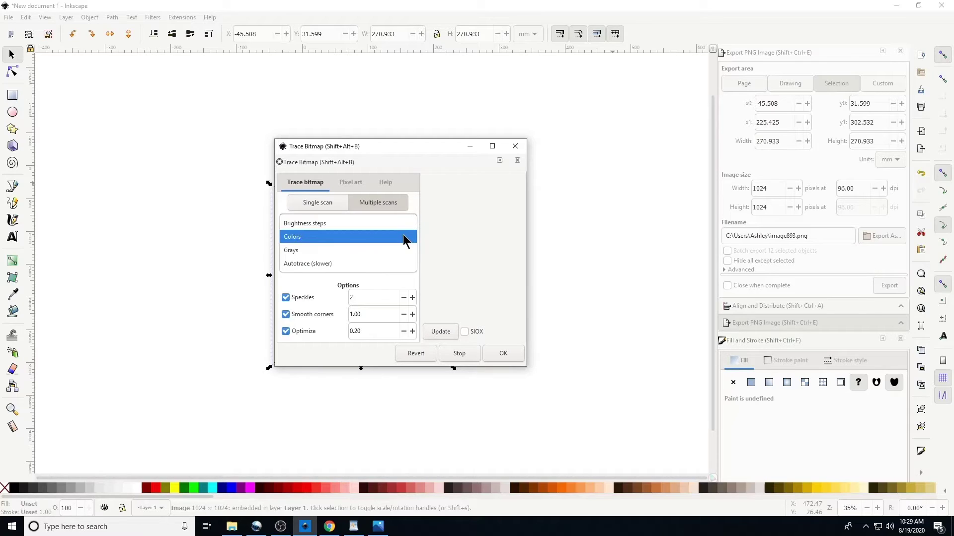
{"action": "left_click", "coordinate": [404, 239]}
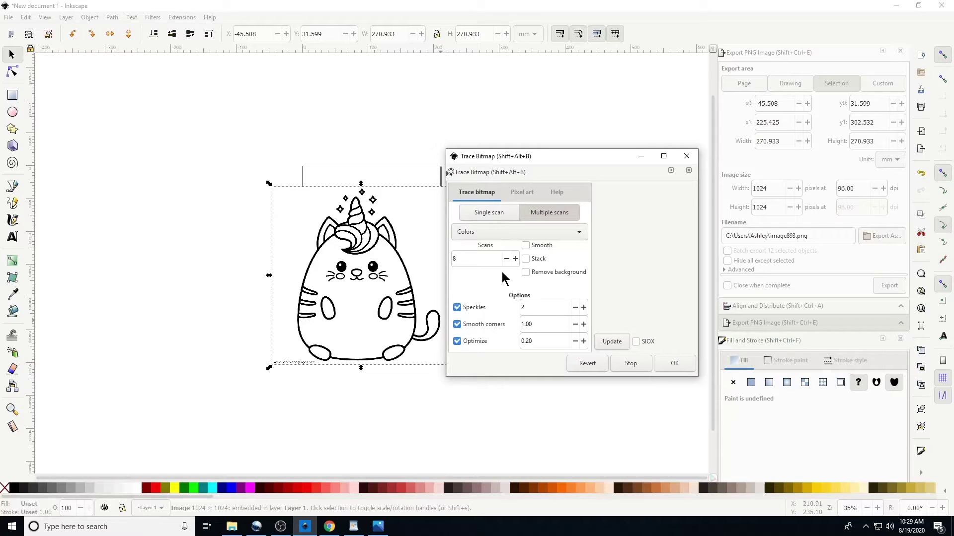
{"action": "double_click", "coordinate": [478, 258]}
{"action": "type", "text": "2"}
{"action": "left_click", "coordinate": [526, 274]}
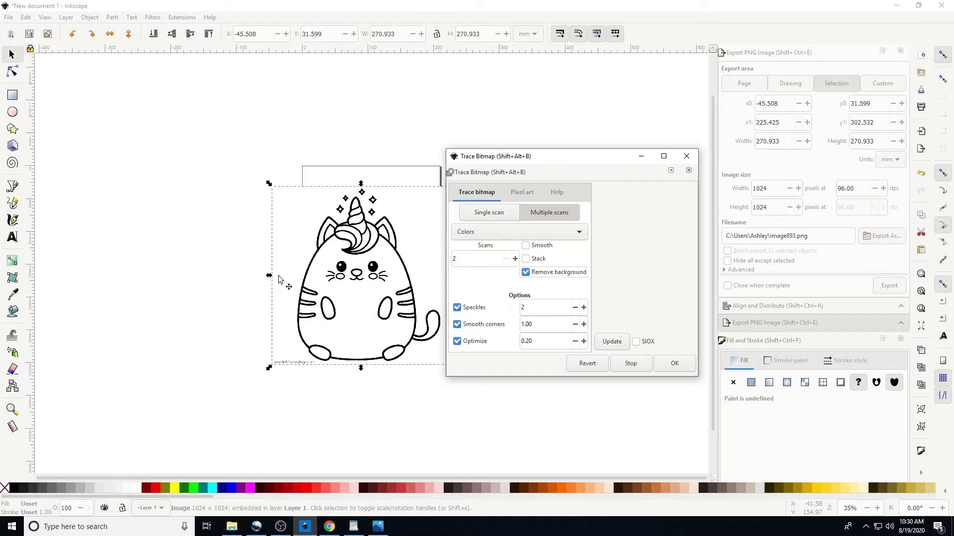
{"action": "left_click_drag", "start_coordinate": [277, 277], "coordinate": [277, 282]}
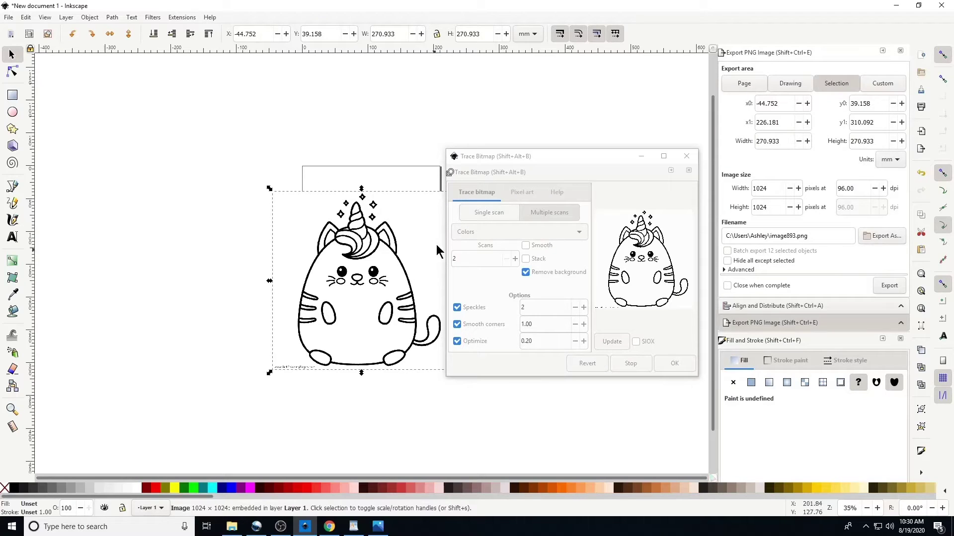
{"action": "left_click", "coordinate": [547, 179]}
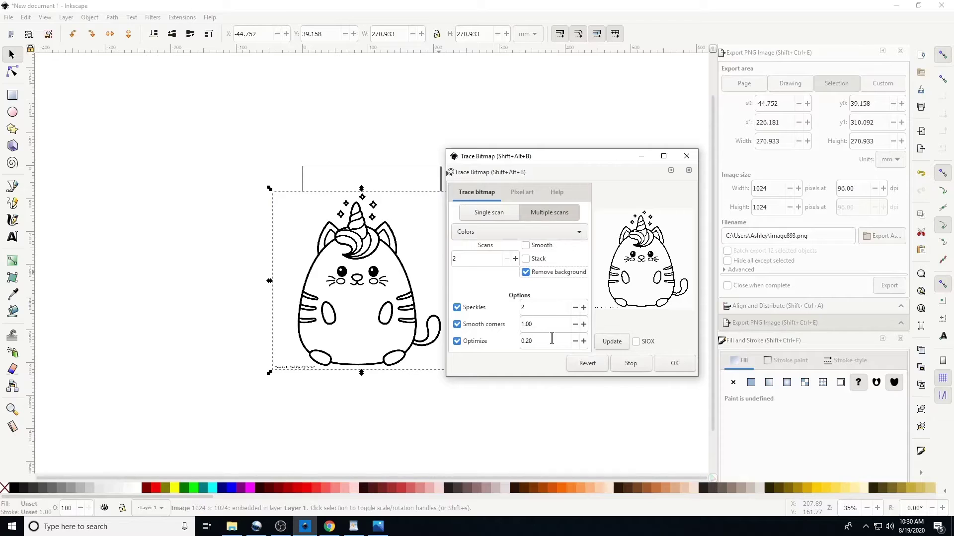
{"action": "left_click", "coordinate": [613, 343]}
{"action": "left_click", "coordinate": [690, 365]}
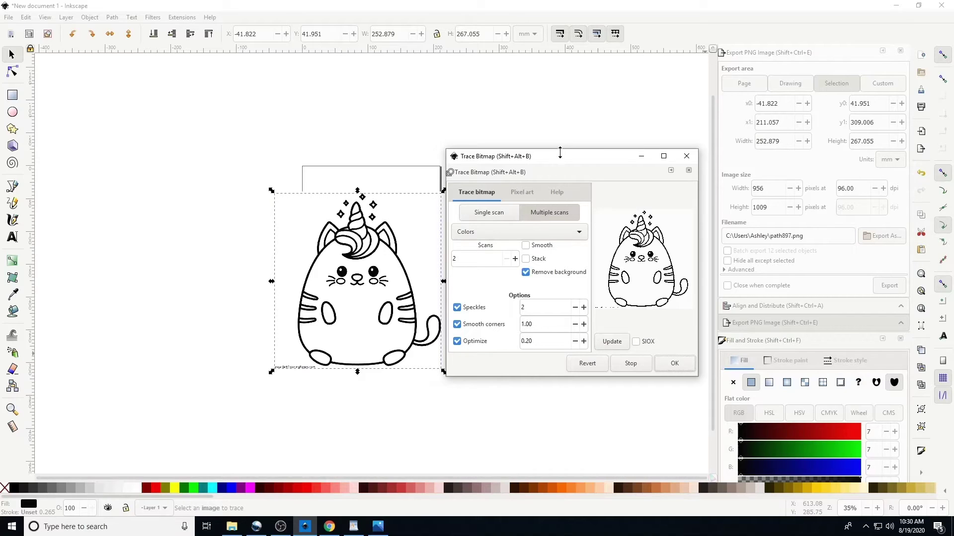
Delete the original cat bitmap and move the traced 851-node path onto the page
{"action": "left_click", "coordinate": [686, 157]}
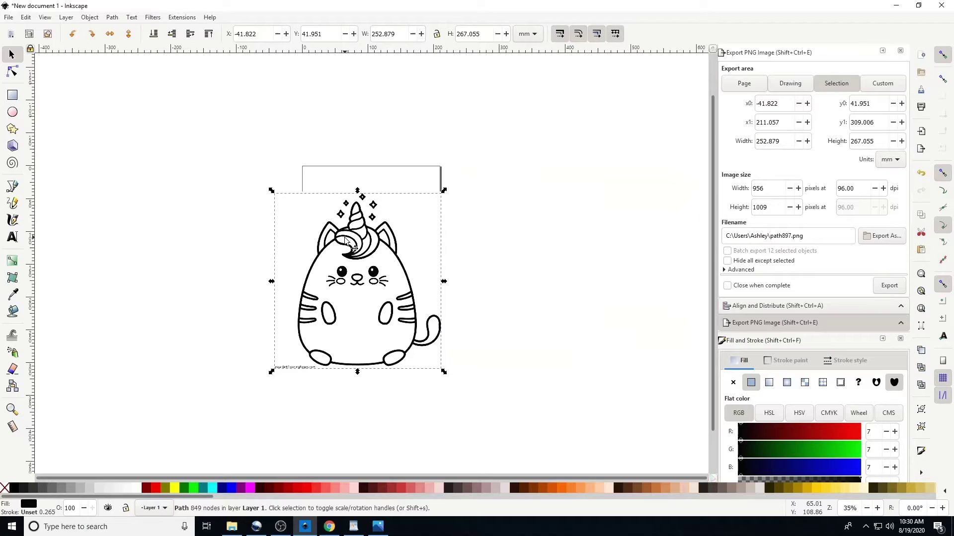
{"action": "left_click_drag", "start_coordinate": [346, 239], "coordinate": [523, 240]}
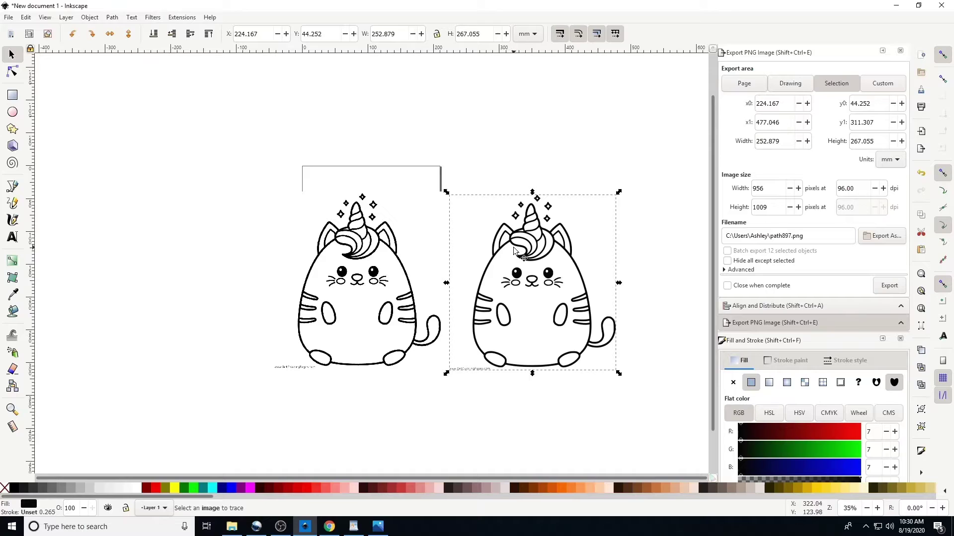
{"action": "left_click", "coordinate": [355, 256]}
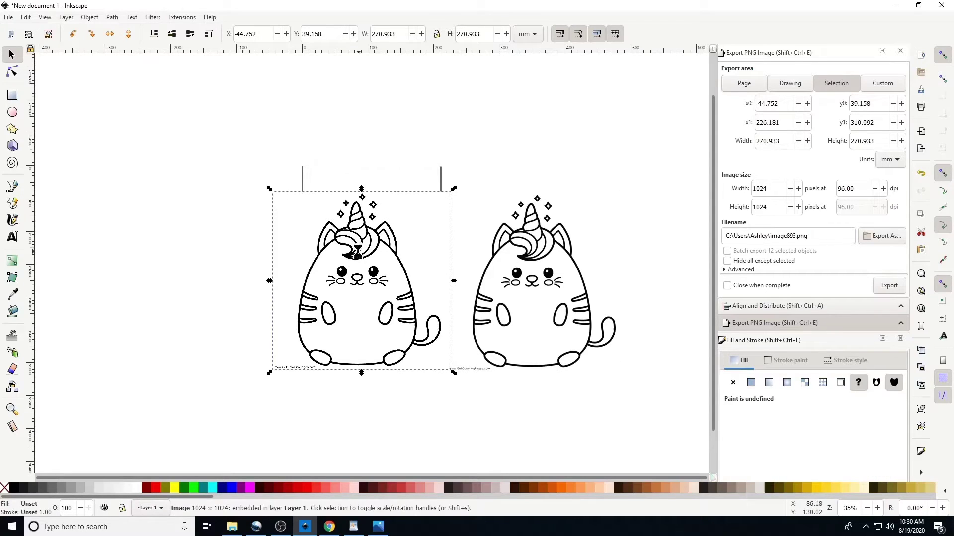
{"action": "left_click_drag", "start_coordinate": [359, 257], "coordinate": [334, 239]}
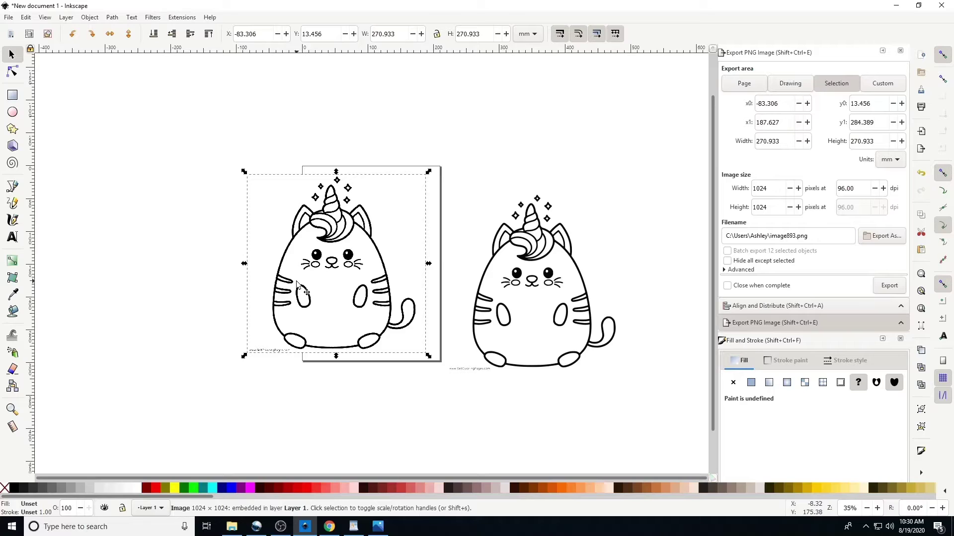
{"action": "key", "text": "Delete"}
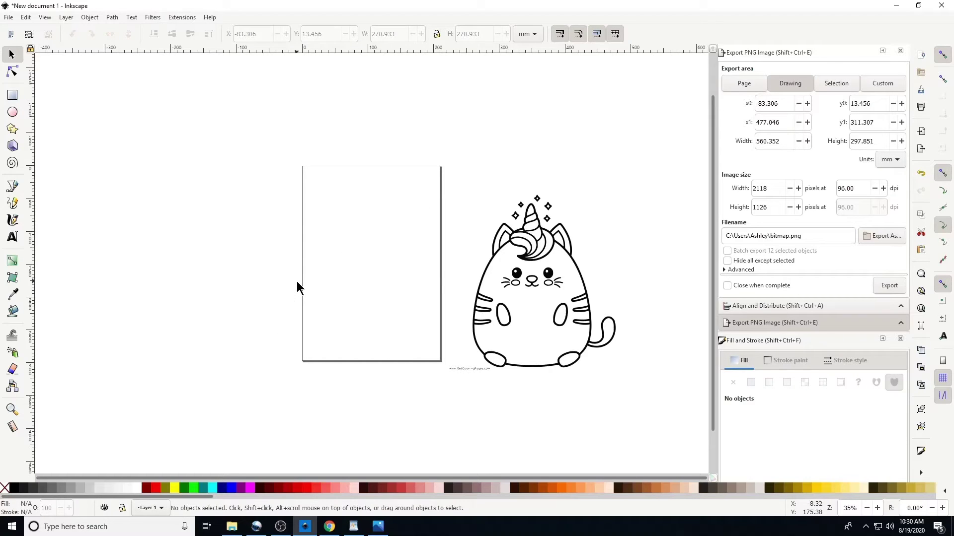
{"action": "left_click", "coordinate": [544, 249]}
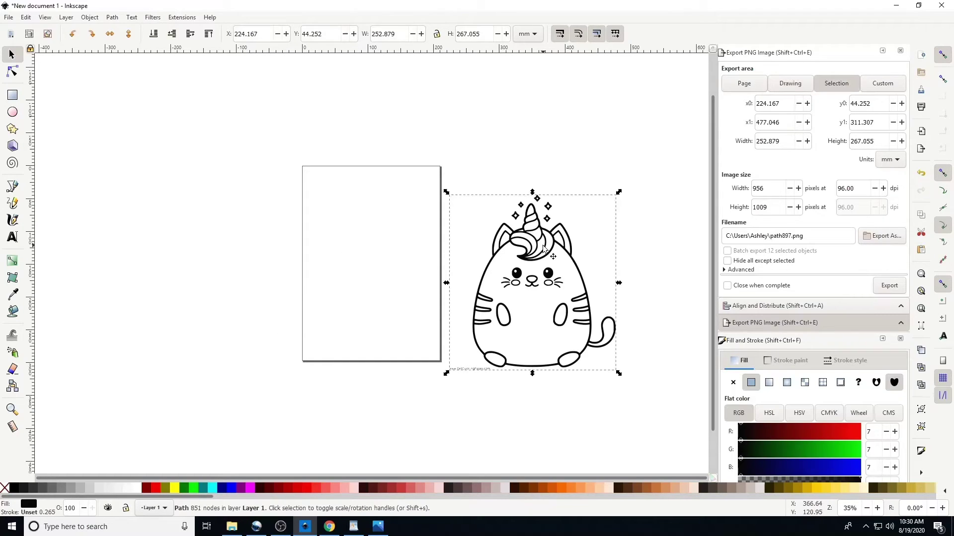
{"action": "left_click_drag", "start_coordinate": [544, 248], "coordinate": [377, 232]}
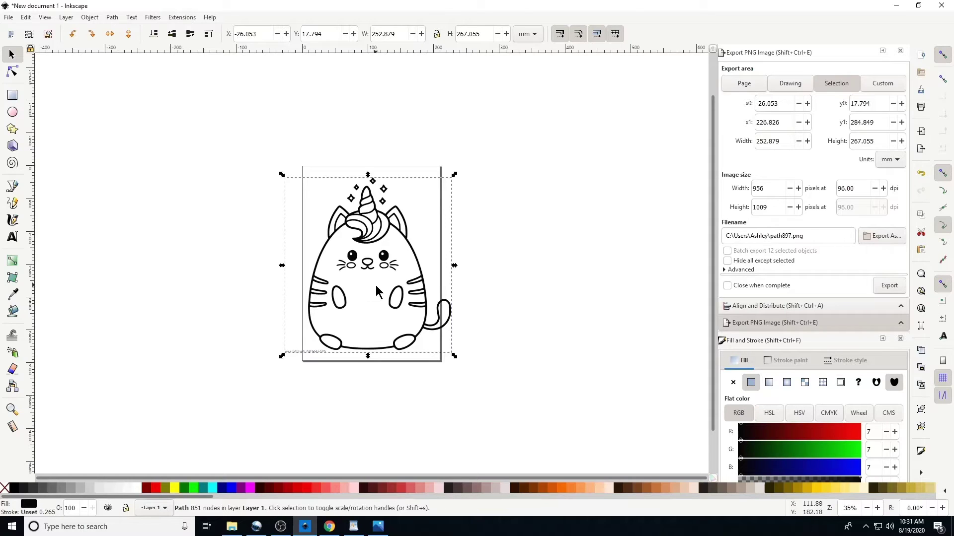
Delete the watermark squiggle's nodes, shrinking the traced cat to 217.683 × 262.855 mm
{"action": "left_click", "coordinate": [8, 74]}
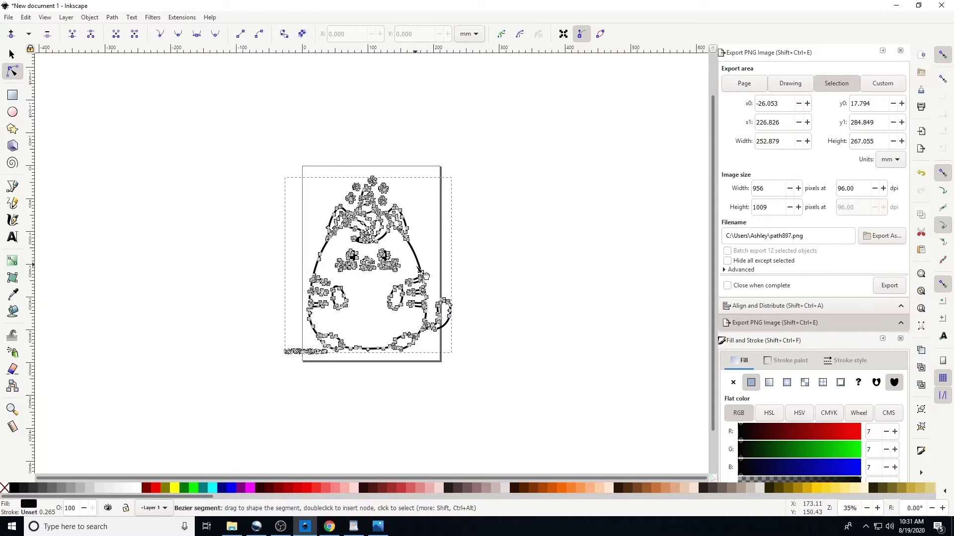
{"action": "left_click", "coordinate": [14, 56]}
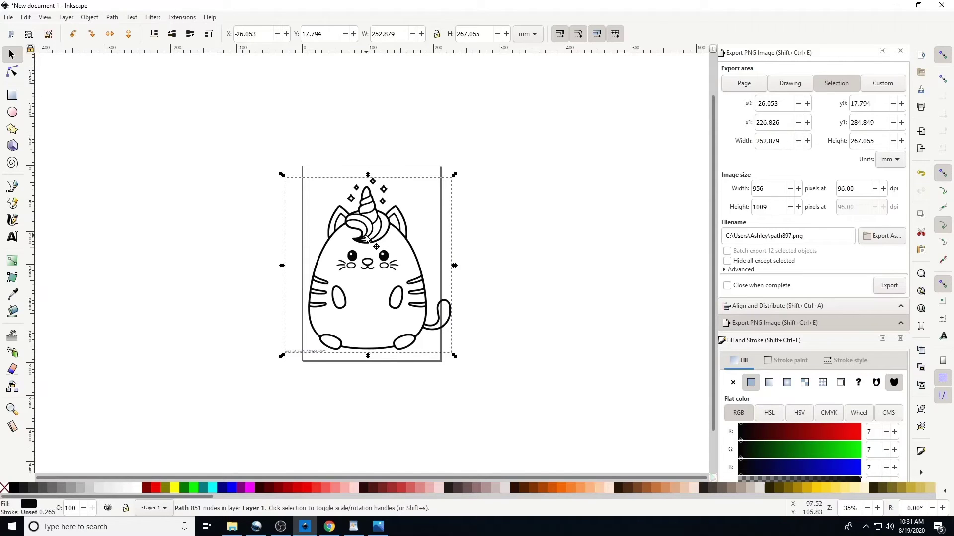
{"action": "key", "text": "3"}
{"action": "scroll", "coordinate": [401, 246], "scroll_direction": "down", "scroll_amount": 1}
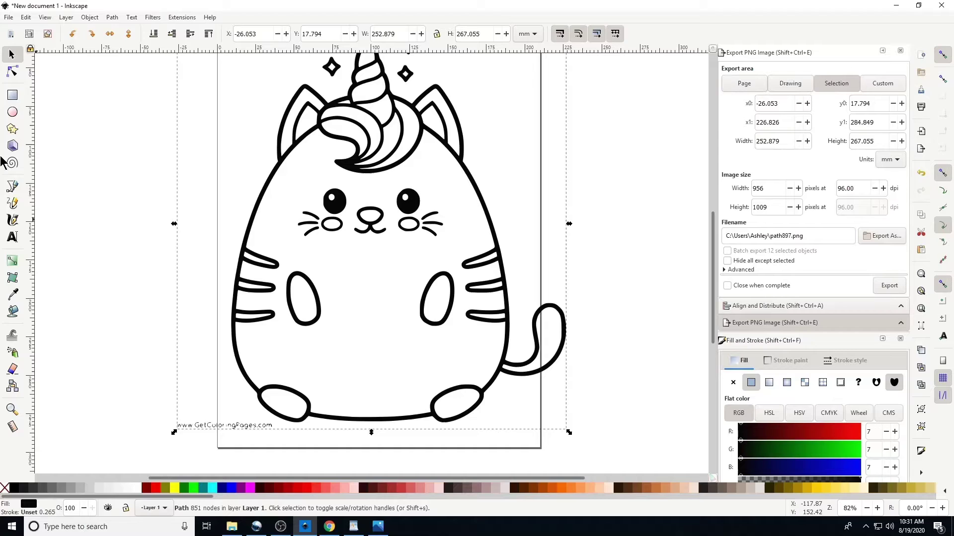
{"action": "left_click", "coordinate": [14, 74]}
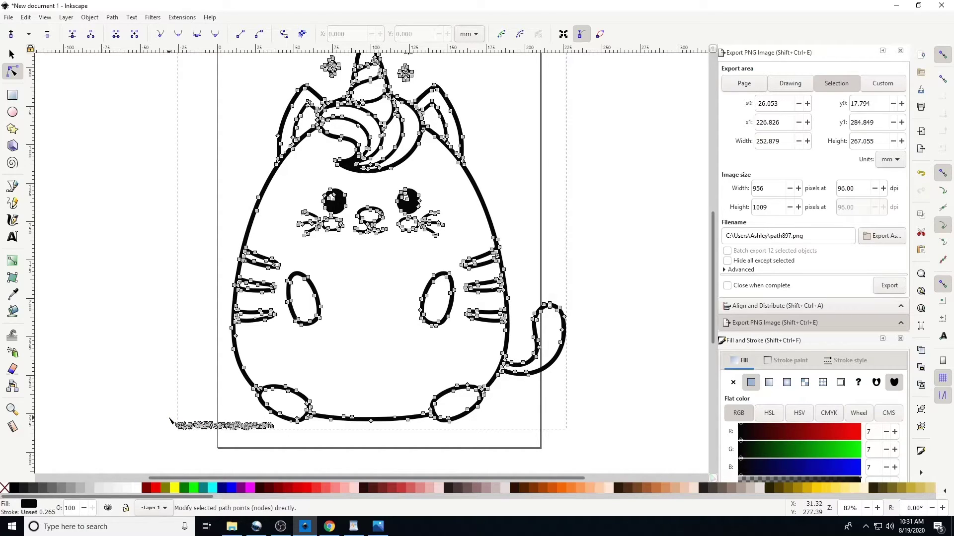
{"action": "left_click_drag", "start_coordinate": [202, 437], "coordinate": [278, 438]}
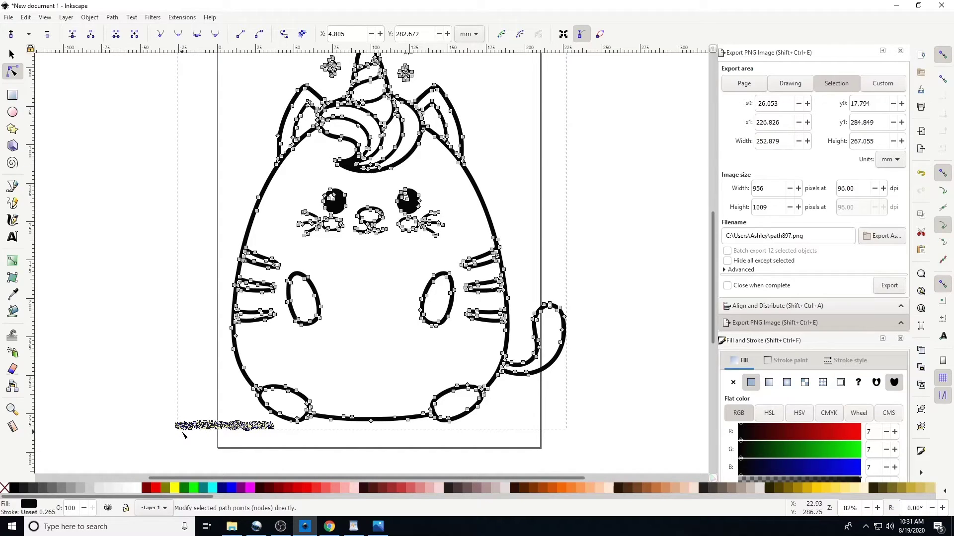
{"action": "key", "text": "Delete"}
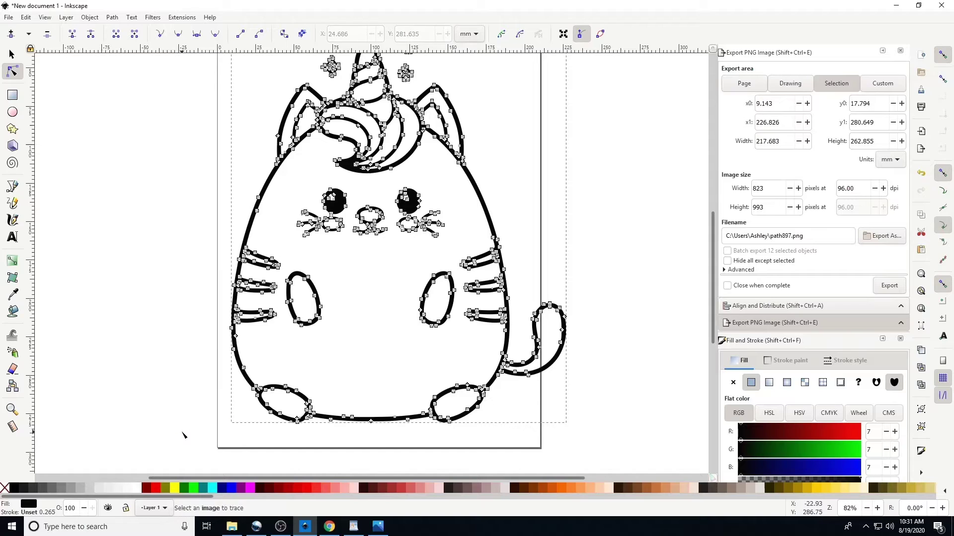
{"action": "scroll", "coordinate": [206, 379], "scroll_direction": "up", "scroll_amount": 1}
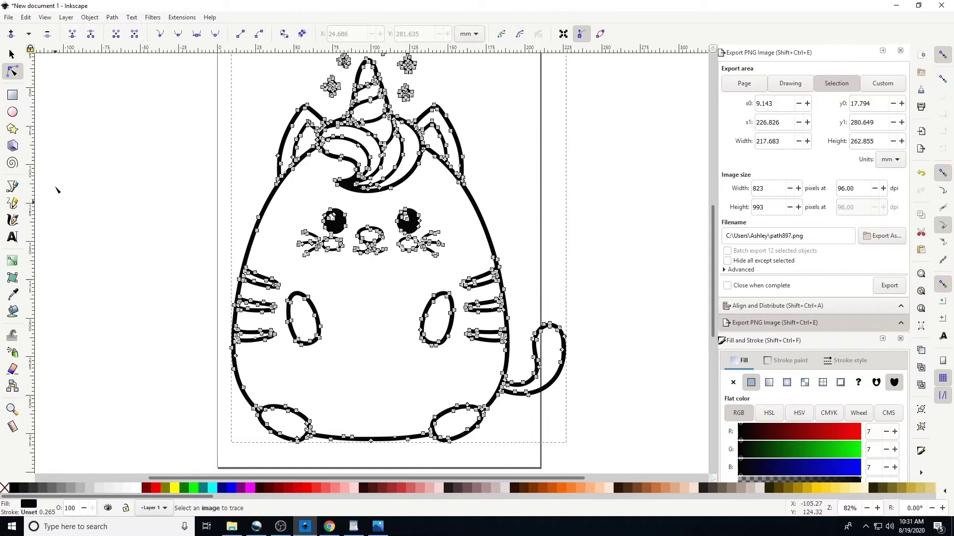
Drag the traced cat outline left to centre it on the page, then deselect
{"action": "left_click", "coordinate": [12, 55]}
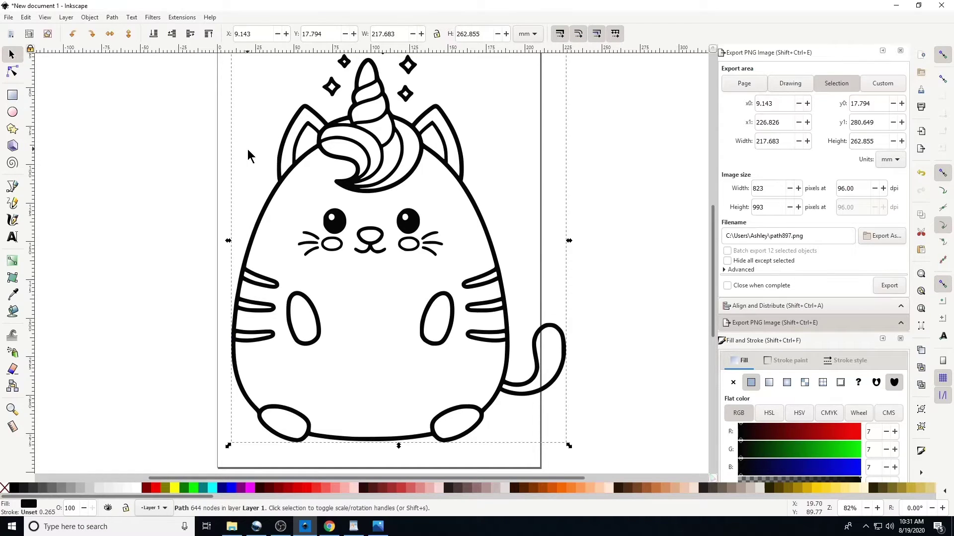
{"action": "key", "text": "minus"}
{"action": "key", "text": "plus"}
{"action": "key", "text": "minus"}
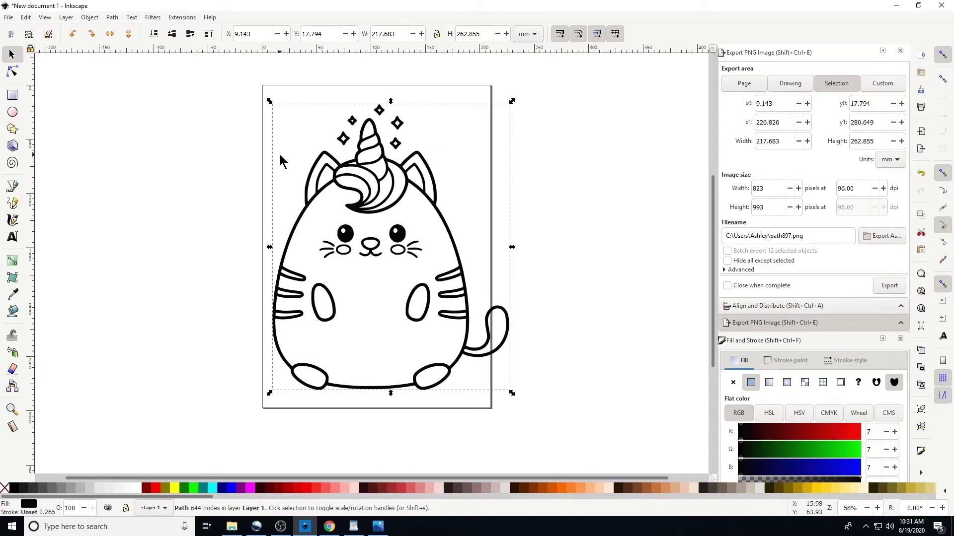
{"action": "left_click_drag", "start_coordinate": [367, 197], "coordinate": [346, 195]}
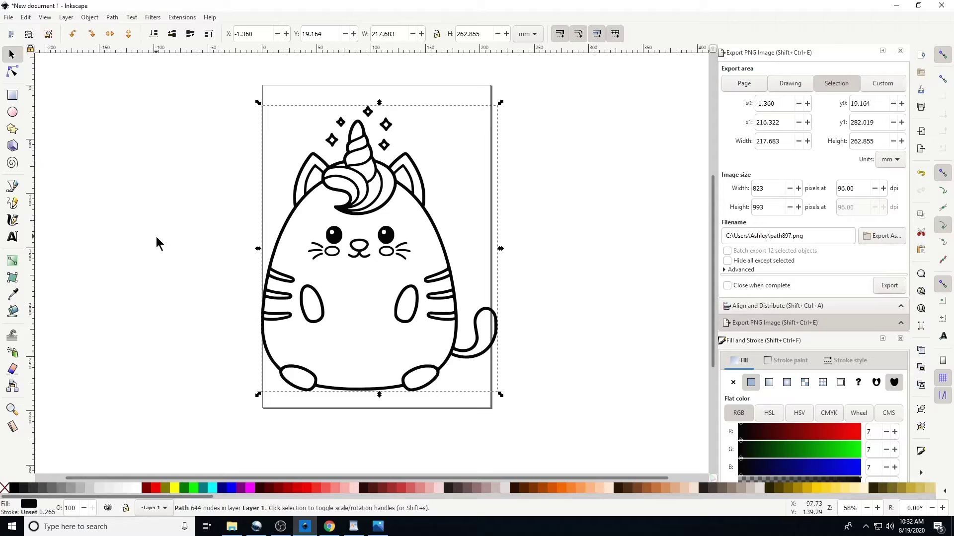
{"action": "left_click", "coordinate": [197, 217]}
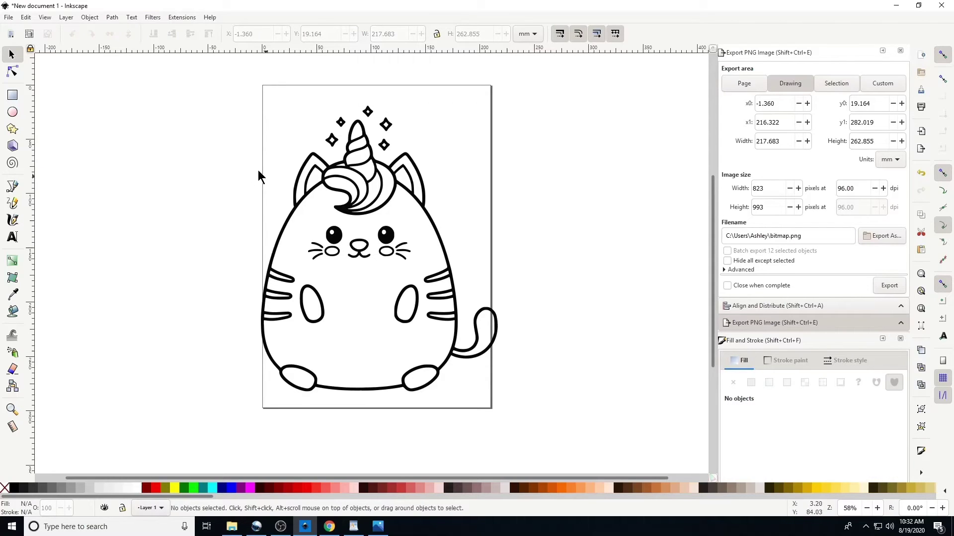
Fill the cat's left inner ear with 60% Gray using the Paint Bucket
{"action": "left_click", "coordinate": [13, 313]}
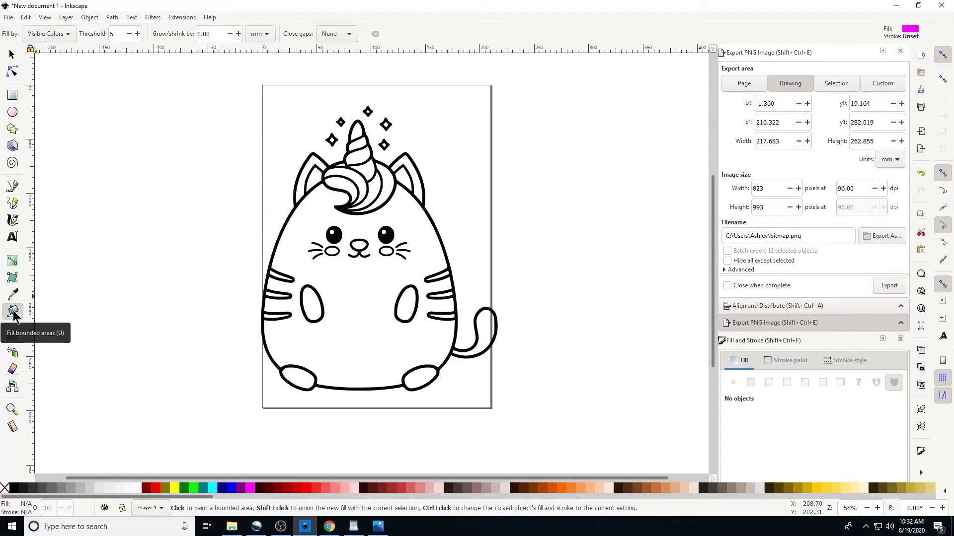
{"action": "left_click", "coordinate": [54, 490]}
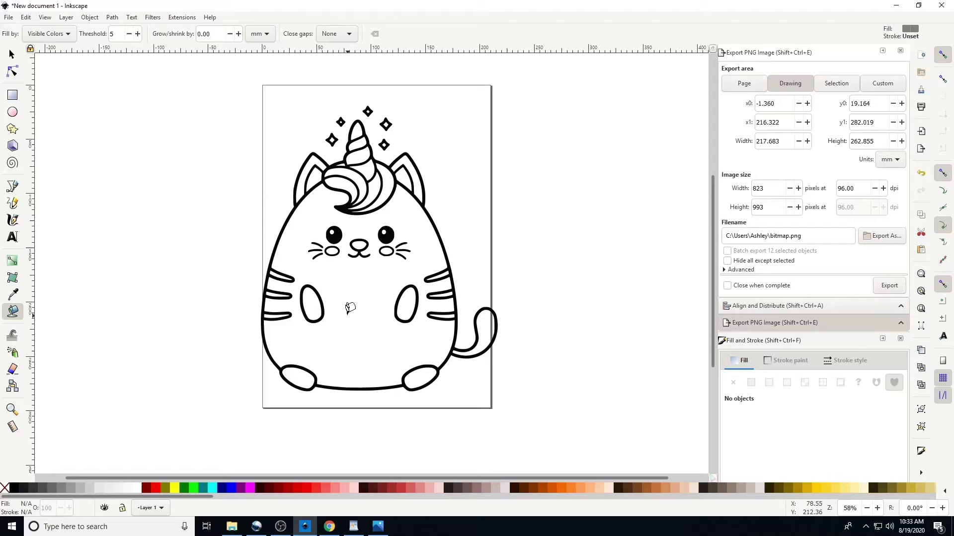
{"action": "key", "text": "plus"}
{"action": "key", "text": "plus"}
{"action": "key", "text": "plus"}
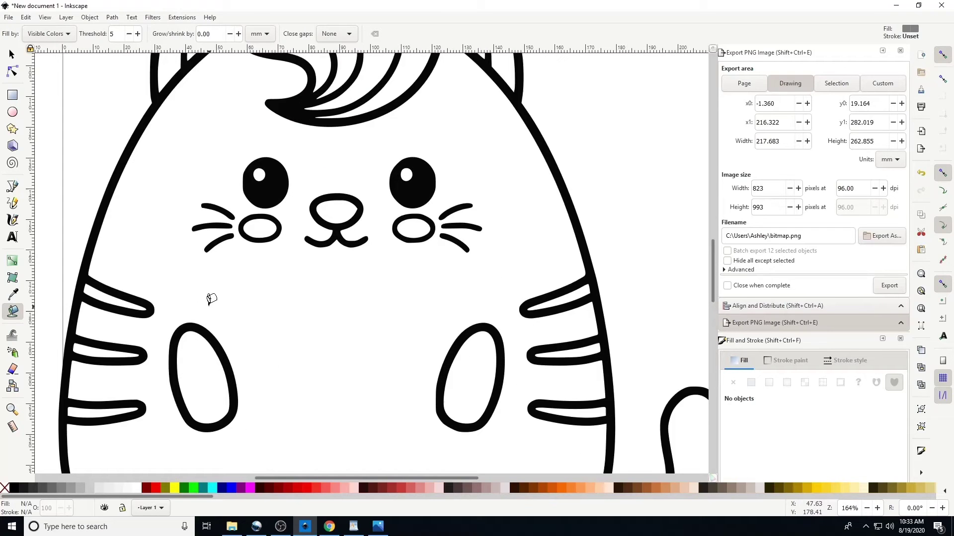
{"action": "scroll", "coordinate": [212, 298], "scroll_direction": "up", "scroll_amount": 10}
{"action": "key", "text": "plus"}
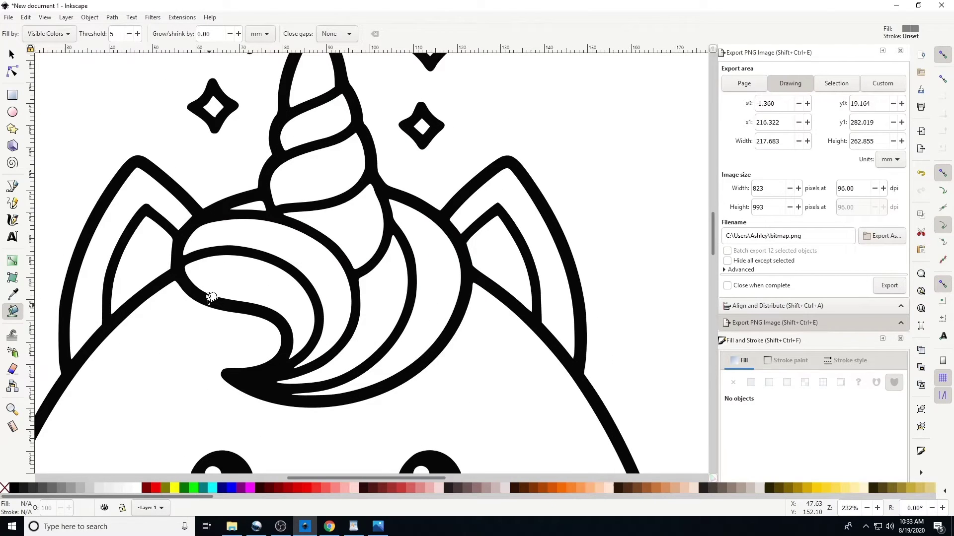
{"action": "left_click_drag", "start_coordinate": [295, 478], "coordinate": [260, 480]}
{"action": "key", "text": "plus"}
{"action": "key", "text": "plus"}
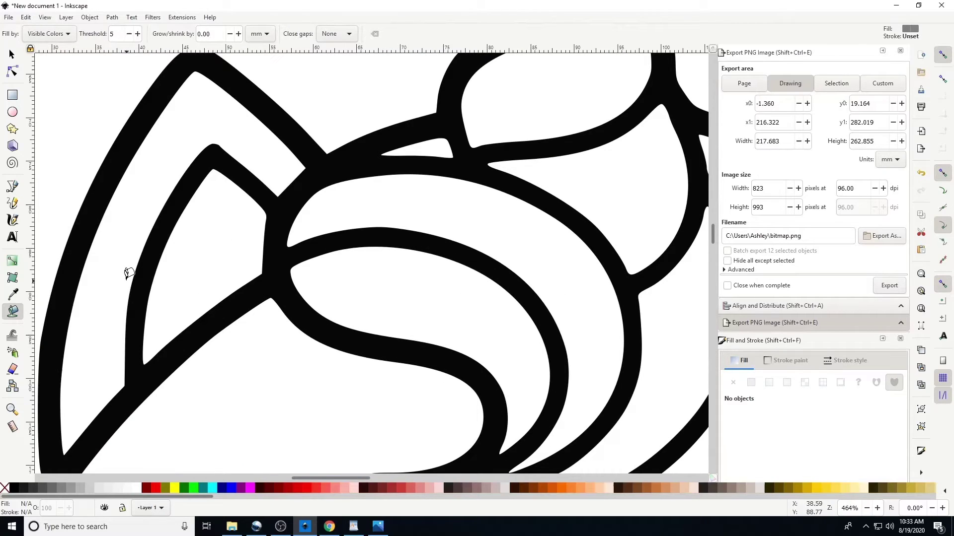
{"action": "key", "text": "minus"}
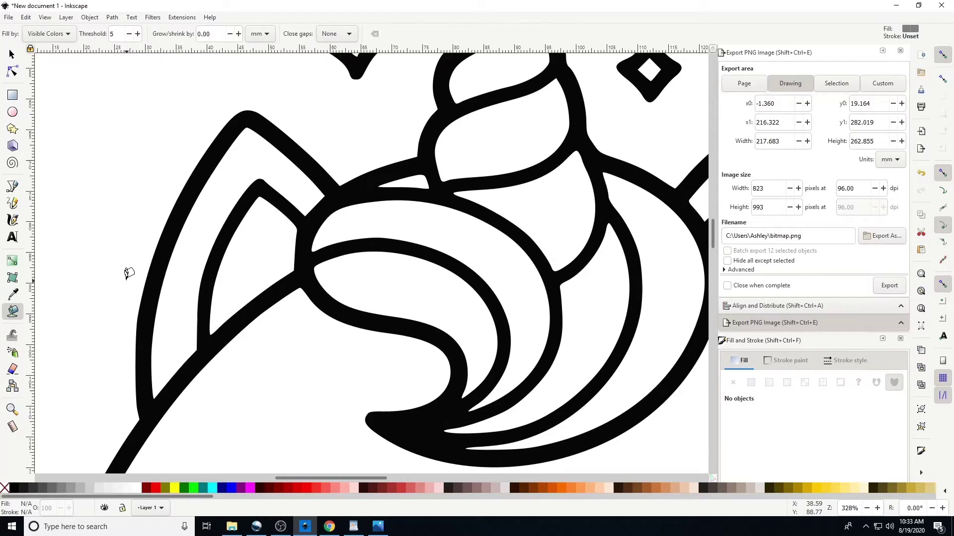
{"action": "key", "text": "plus"}
{"action": "key", "text": "minus"}
{"action": "key", "text": "minus"}
{"action": "key", "text": "plus"}
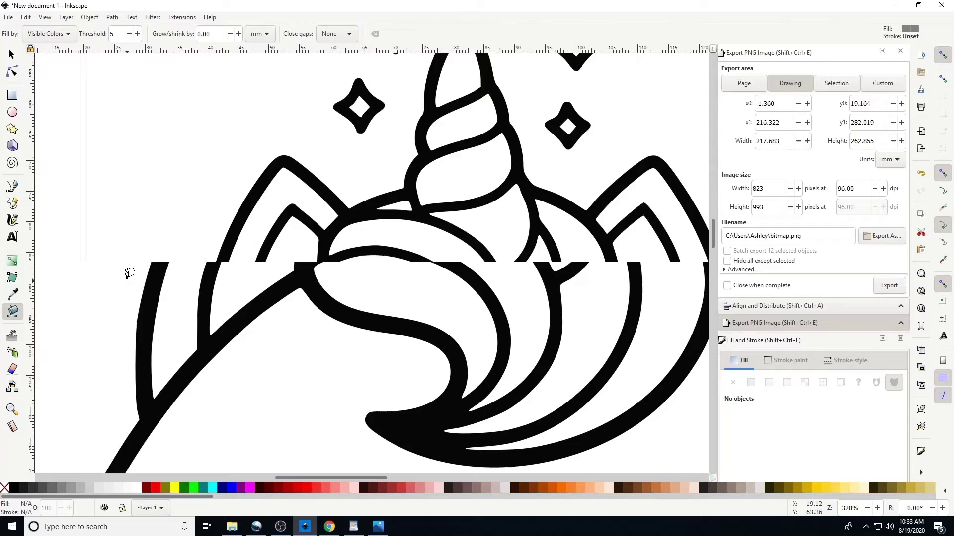
{"action": "key", "text": "plus"}
{"action": "left_click", "coordinate": [124, 211]}
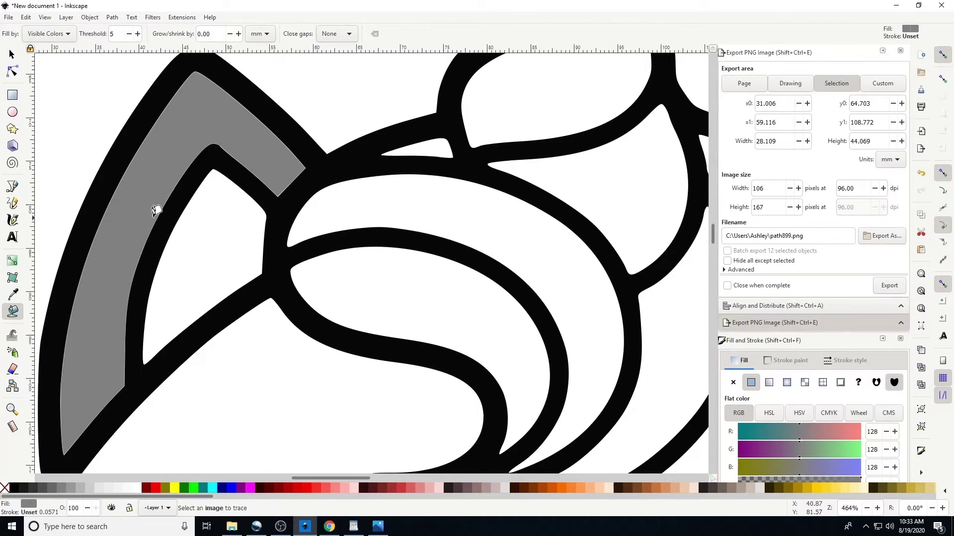
Fill the right inner ear, the body and the tail with the same 60% Gray
{"action": "key", "text": "plus"}
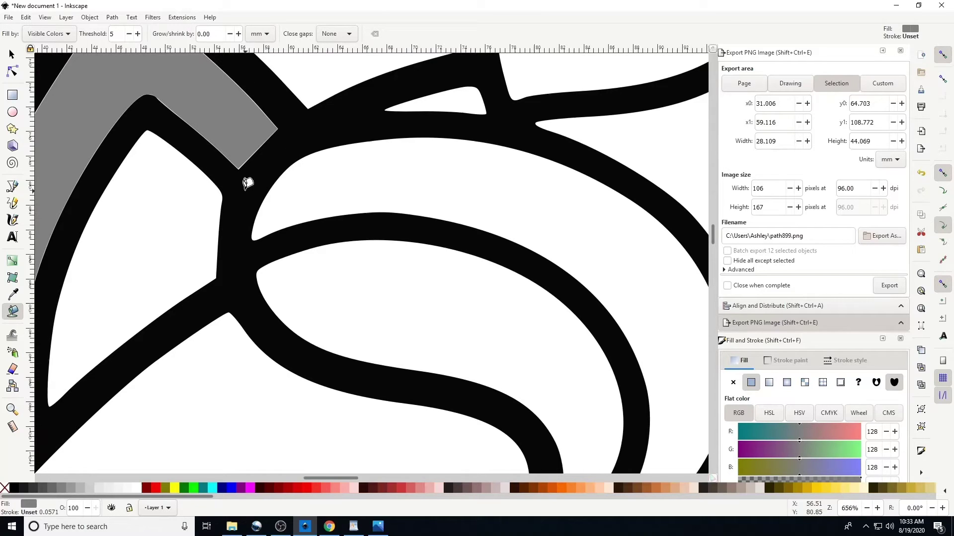
{"action": "key", "text": "minus"}
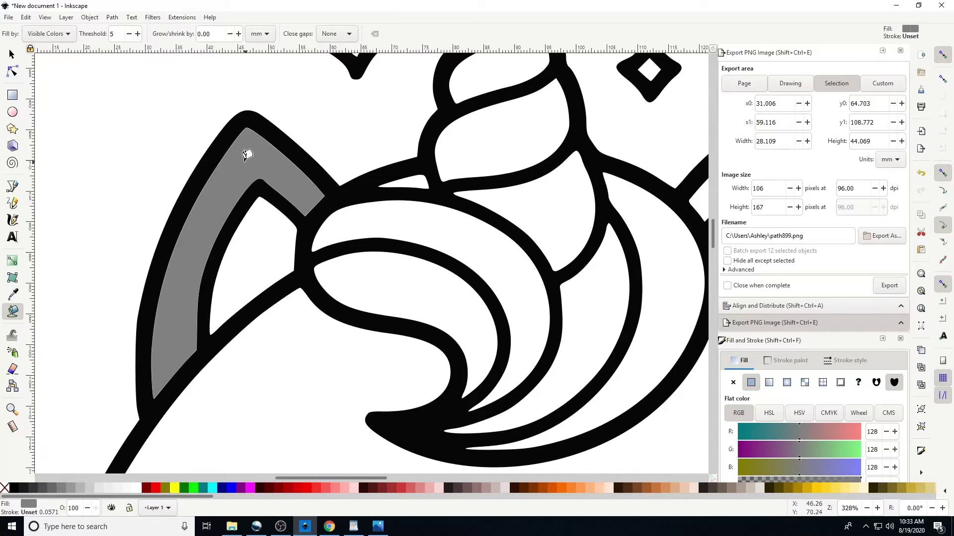
{"action": "left_click_drag", "start_coordinate": [283, 478], "coordinate": [340, 478]}
{"action": "left_click", "coordinate": [383, 165]}
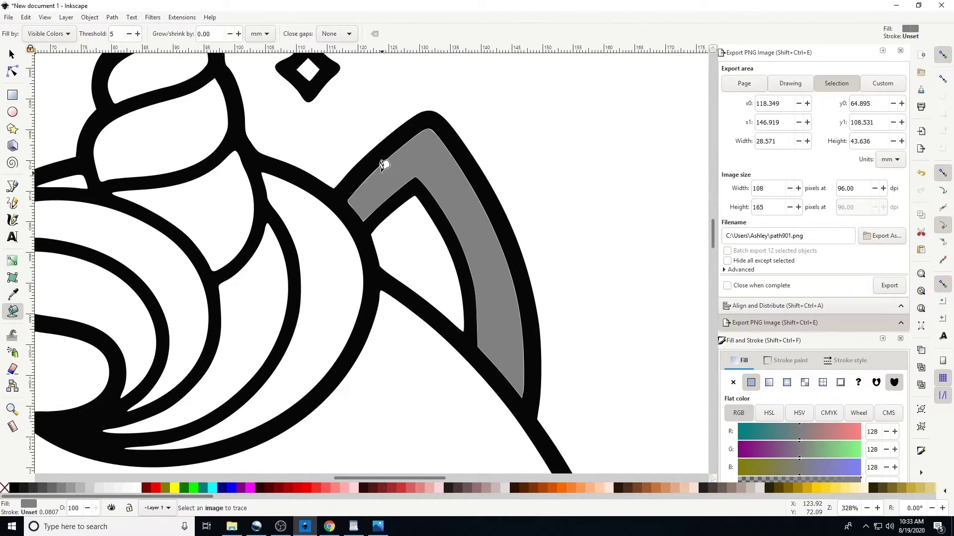
{"action": "scroll", "coordinate": [384, 166], "scroll_direction": "down", "scroll_amount": 4}
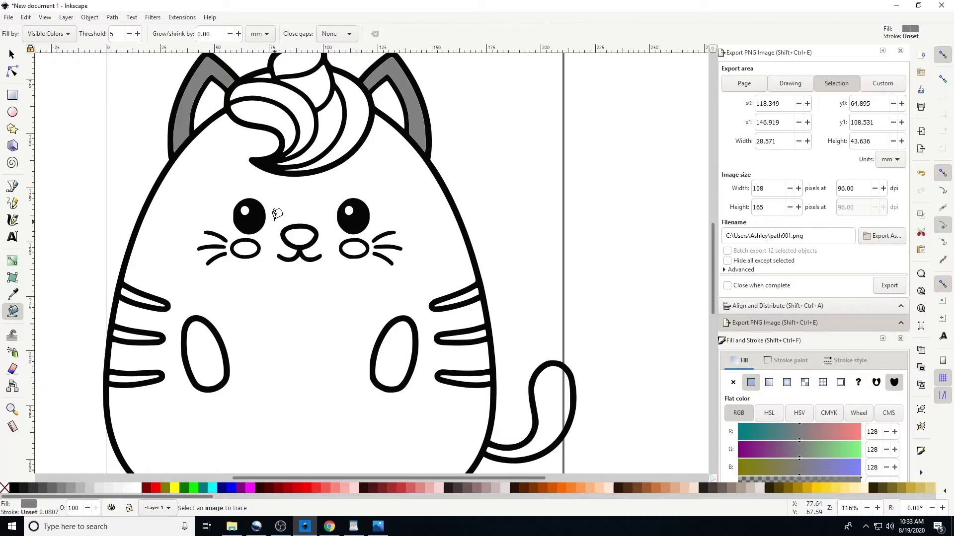
{"action": "key", "text": "plus"}
{"action": "left_click", "coordinate": [126, 137]}
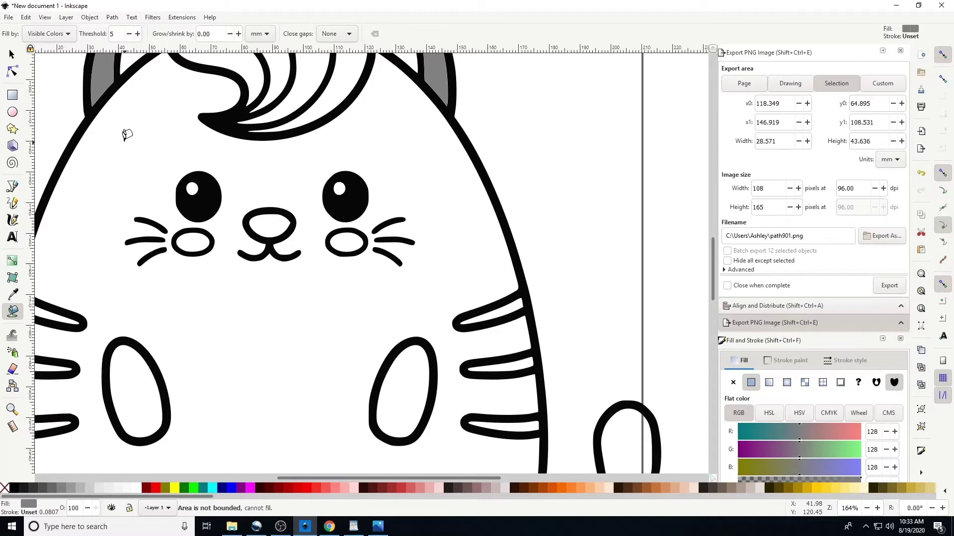
{"action": "key", "text": "minus"}
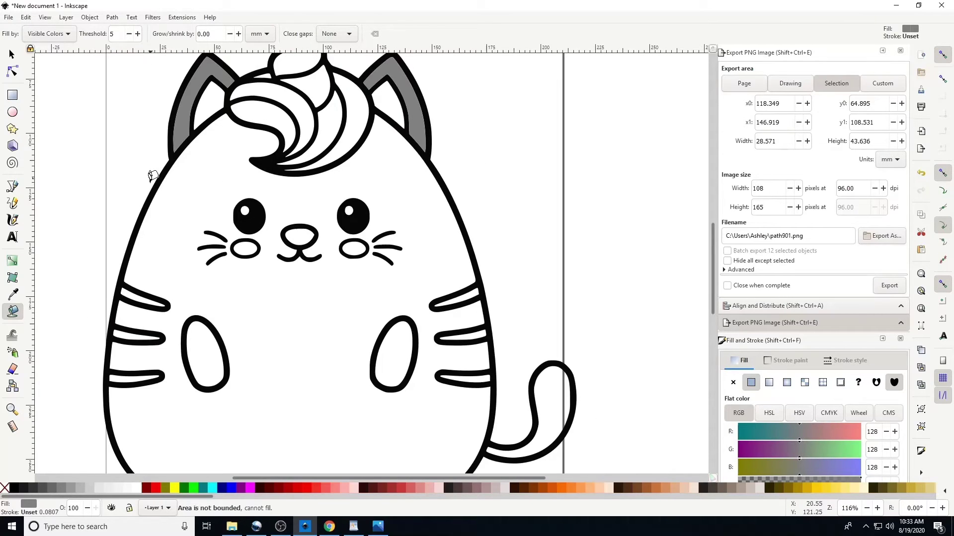
{"action": "left_click", "coordinate": [174, 200]}
{"action": "scroll", "coordinate": [179, 202], "scroll_direction": "down", "scroll_amount": 5}
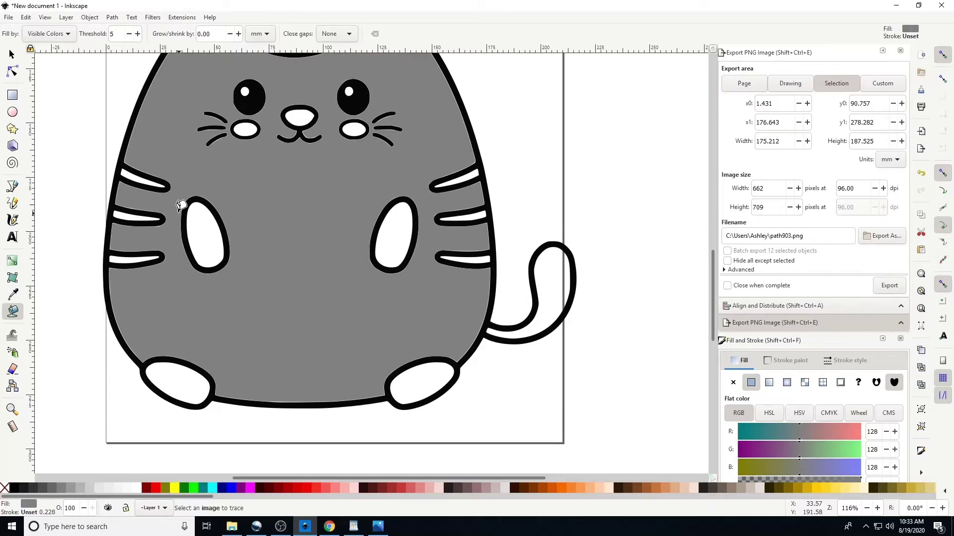
{"action": "left_click", "coordinate": [555, 276]}
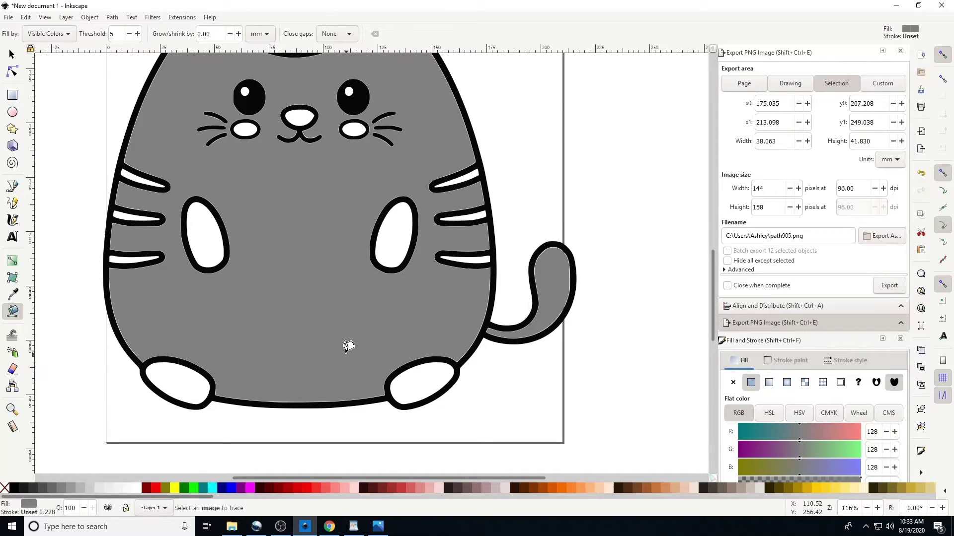
{"action": "scroll", "coordinate": [348, 346], "scroll_direction": "up", "scroll_amount": 5}
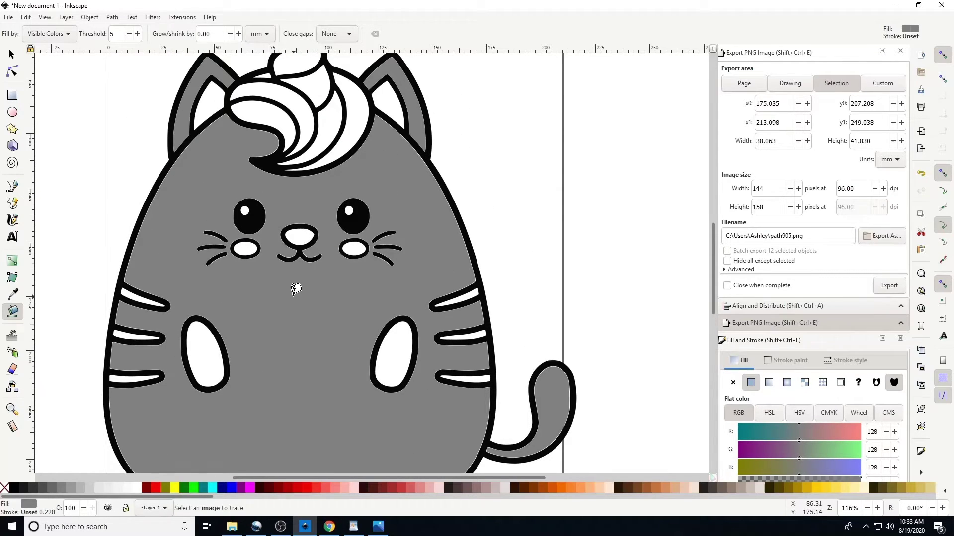
{"action": "key", "text": "minus"}
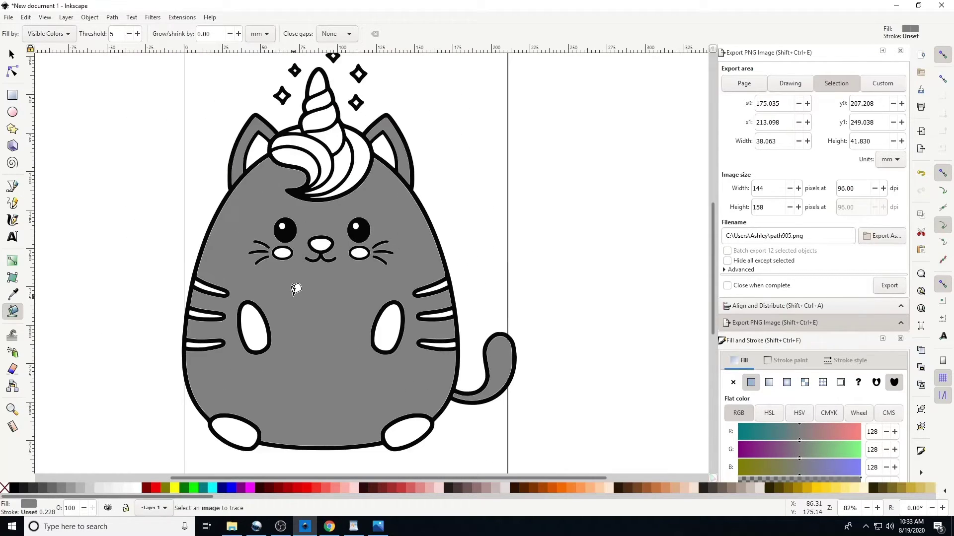
Select the four grey fill pieces, including body and left ear, and union them into one path
{"action": "left_click", "coordinate": [11, 57]}
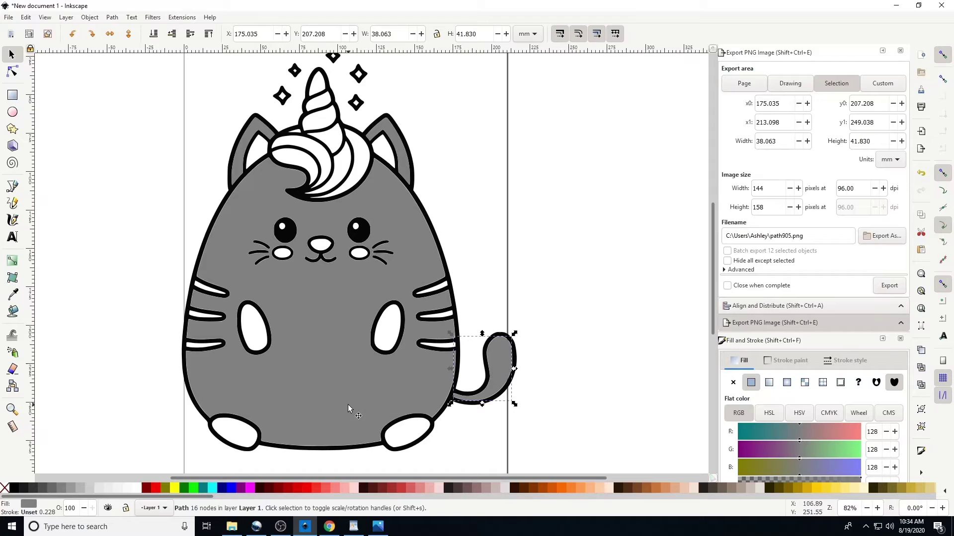
{"action": "key", "text": "shift"}
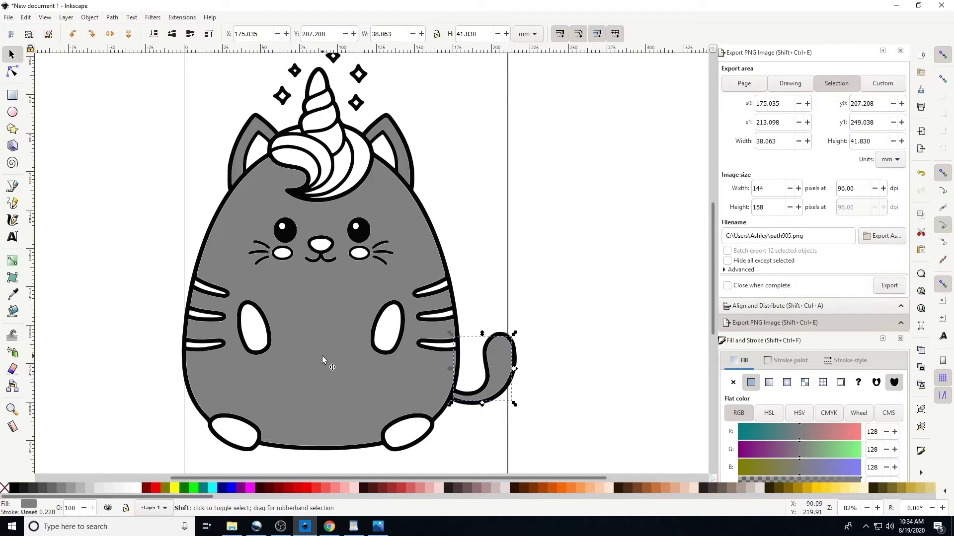
{"action": "left_click", "coordinate": [322, 355], "text": "shift"}
{"action": "left_click", "coordinate": [251, 135], "text": "shift"}
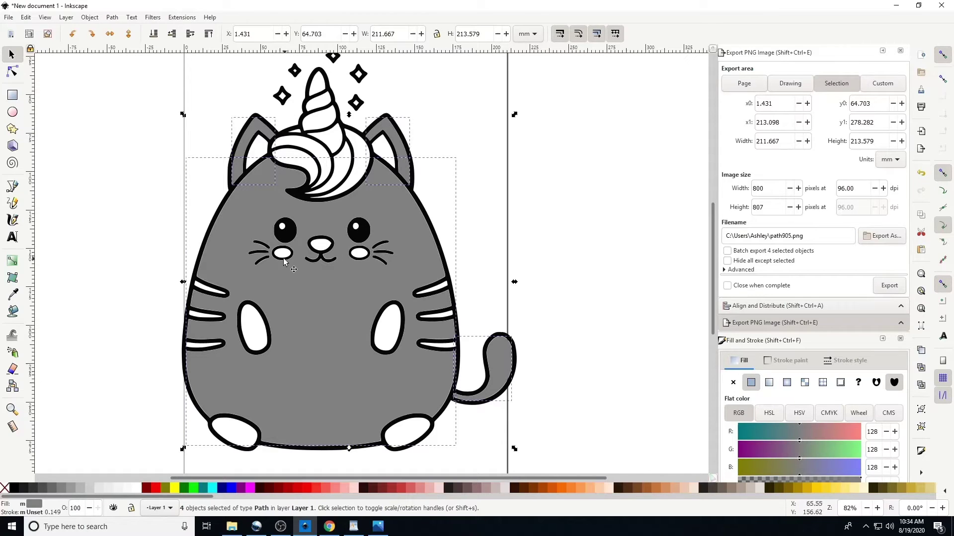
{"action": "left_click", "coordinate": [113, 18]}
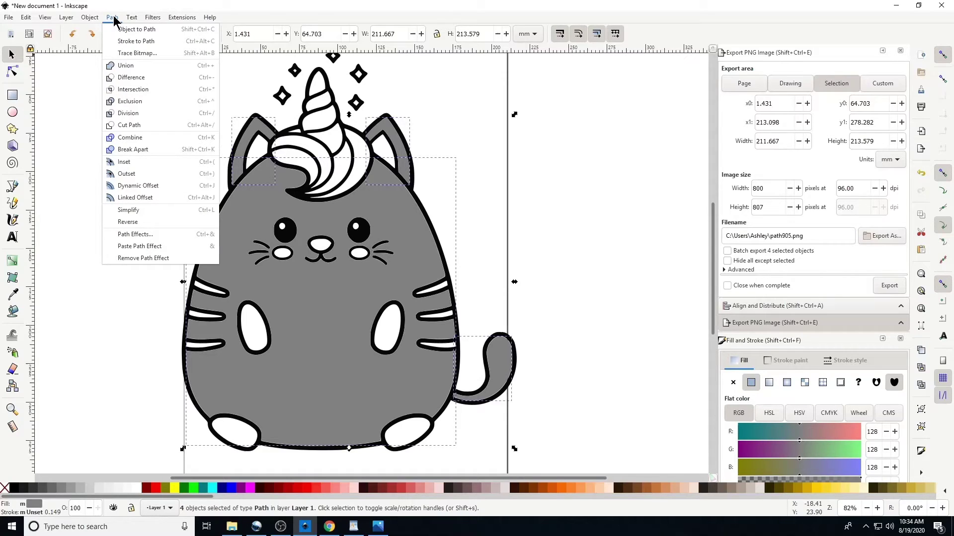
{"action": "left_click", "coordinate": [124, 67]}
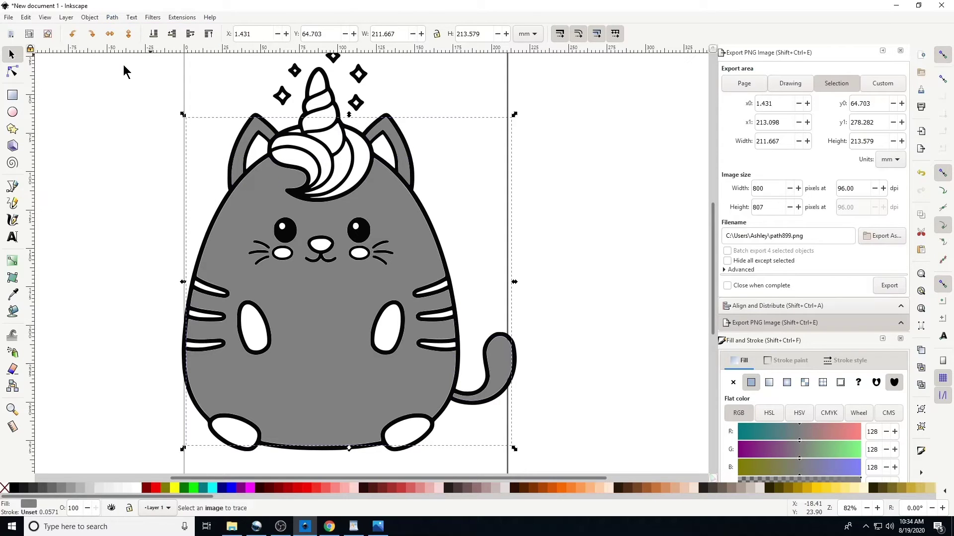
{"action": "left_click", "coordinate": [144, 215]}
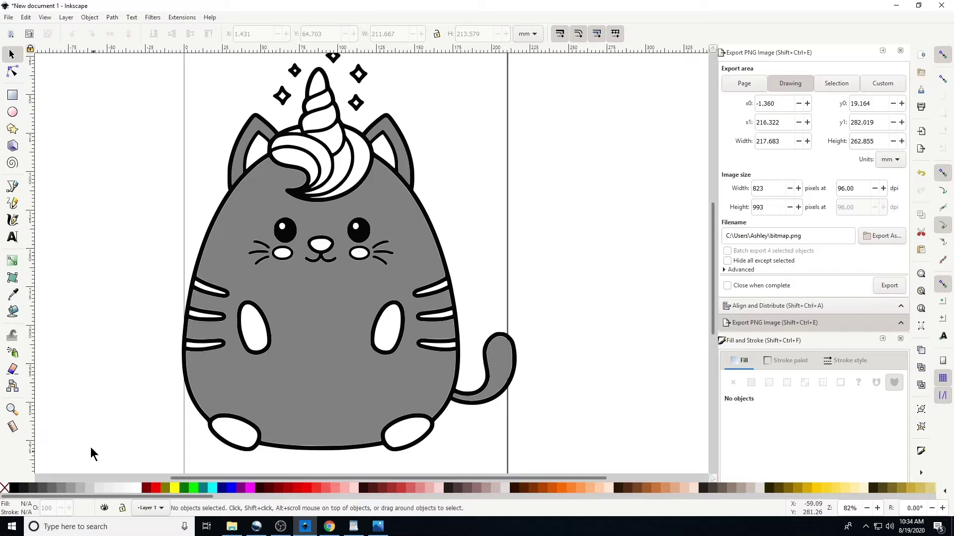
Pick light pink (RGB 255, 170, 204) and fill the right inner ear
{"action": "left_click", "coordinate": [14, 312]}
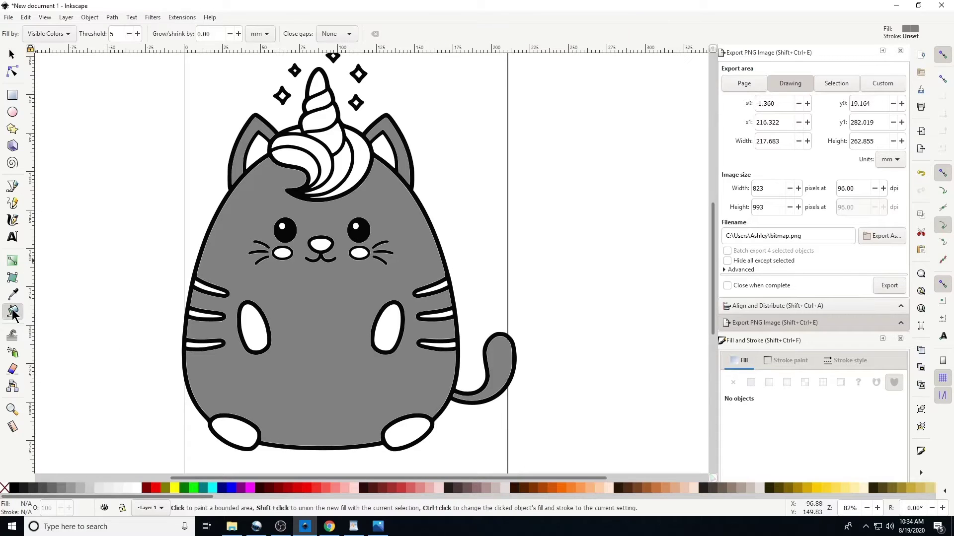
{"action": "mouse_move", "coordinate": [188, 496]}
{"action": "left_mouse_down"}
{"action": "mouse_move", "coordinate": [403, 503]}
{"action": "mouse_move", "coordinate": [929, 489]}
{"action": "mouse_move", "coordinate": [908, 471]}
{"action": "left_mouse_up"}
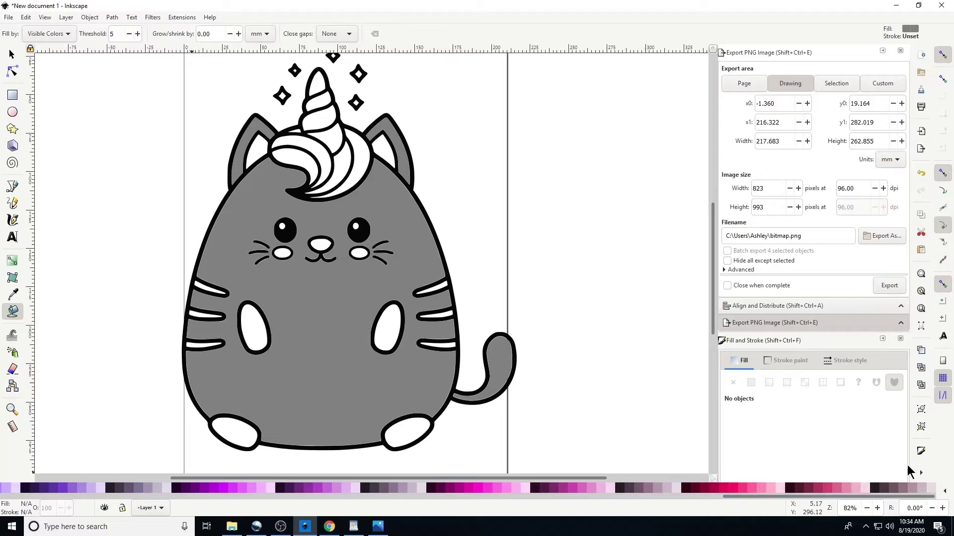
{"action": "left_click", "coordinate": [776, 488]}
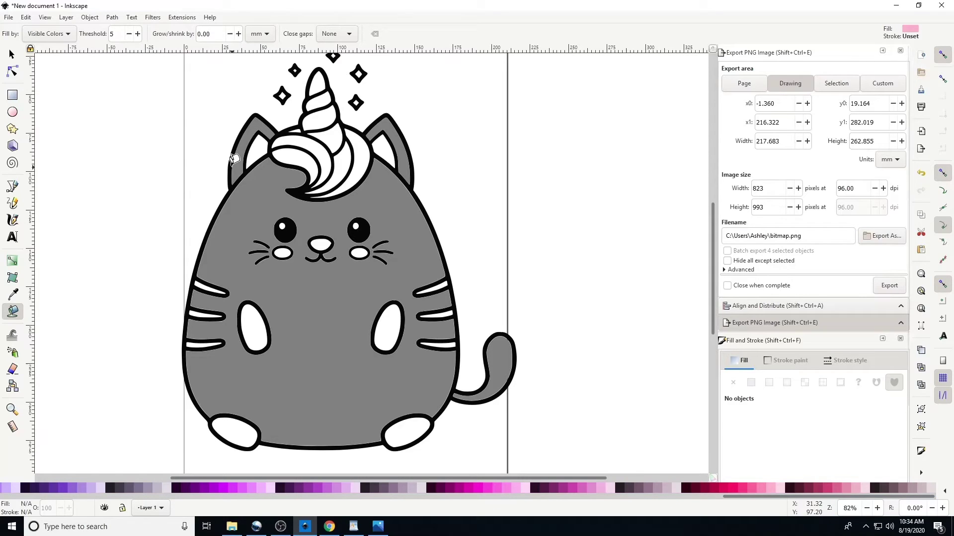
{"action": "key", "text": "plus"}
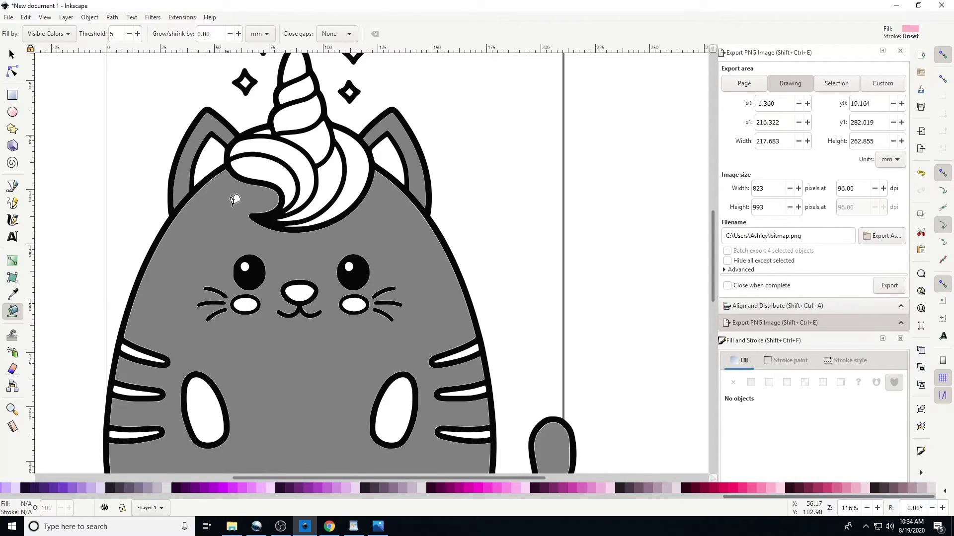
{"action": "scroll", "coordinate": [453, 159], "scroll_direction": "up", "scroll_amount": 3}
{"action": "scroll", "coordinate": [451, 163], "scroll_direction": "up", "scroll_amount": 2}
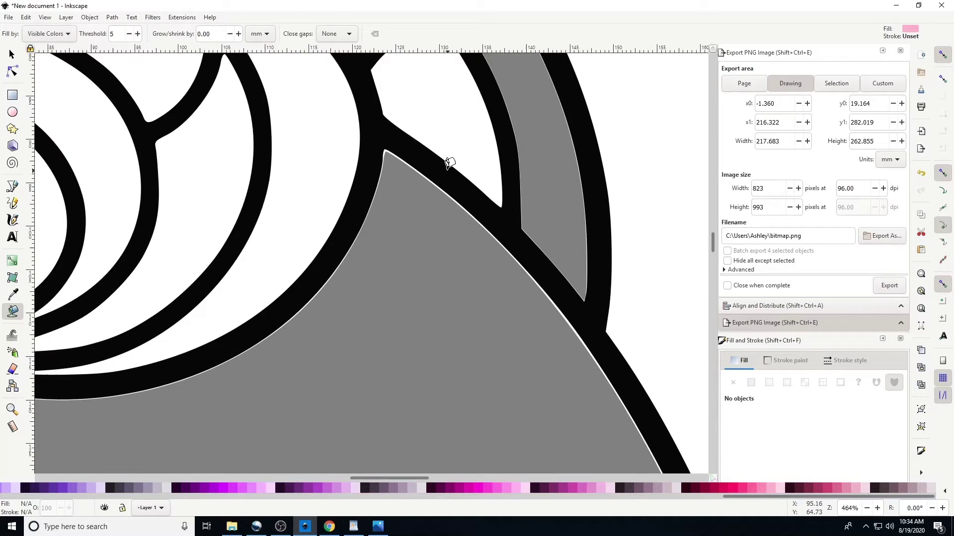
{"action": "left_click", "coordinate": [438, 167]}
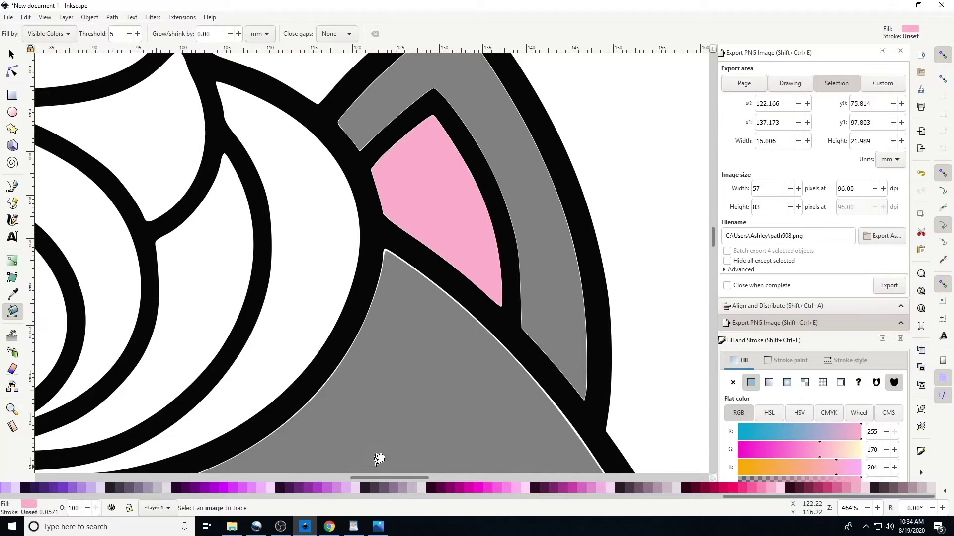
Fill the cat's nose and both cheeks with the same light pink
{"action": "left_click_drag", "start_coordinate": [370, 478], "coordinate": [308, 478]}
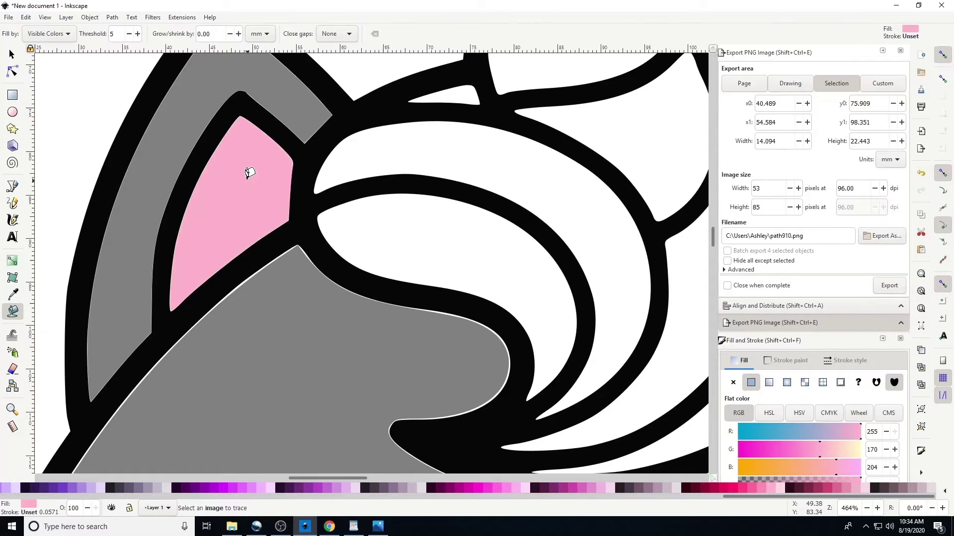
{"action": "scroll", "coordinate": [248, 172], "scroll_direction": "down", "scroll_amount": 4, "text": "ctrl"}
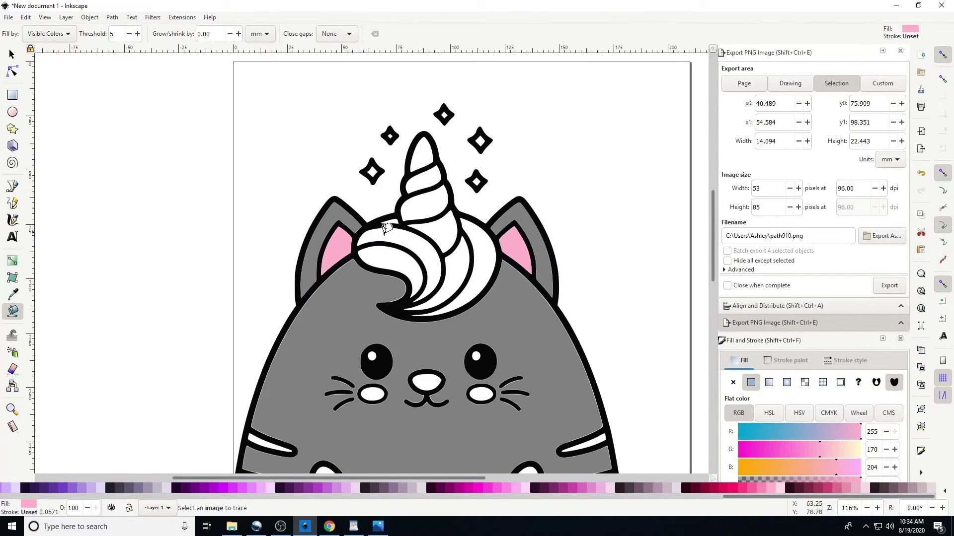
{"action": "scroll", "coordinate": [463, 245], "scroll_direction": "down", "scroll_amount": 3}
{"action": "scroll", "coordinate": [463, 245], "scroll_direction": "down", "scroll_amount": 2}
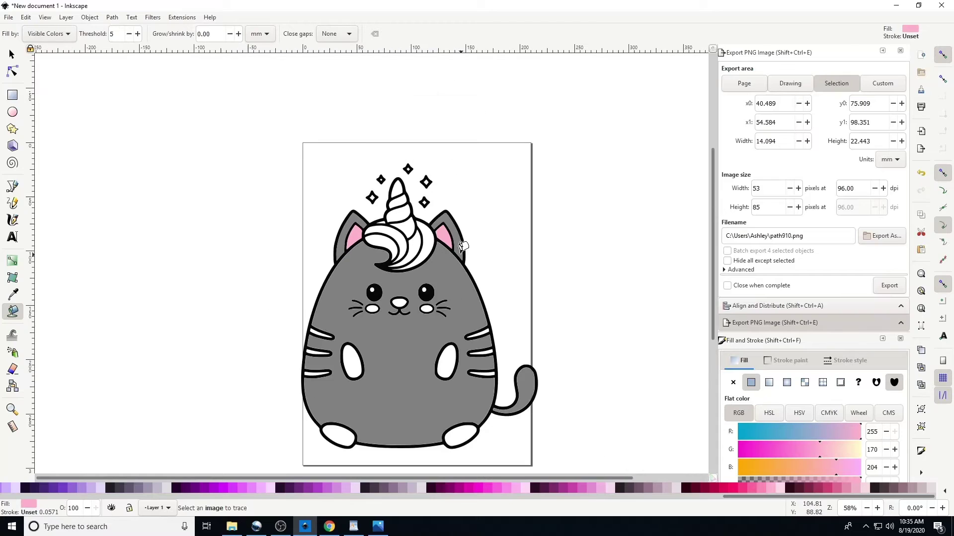
{"action": "scroll", "coordinate": [463, 245], "scroll_direction": "up", "scroll_amount": 5, "text": "ctrl"}
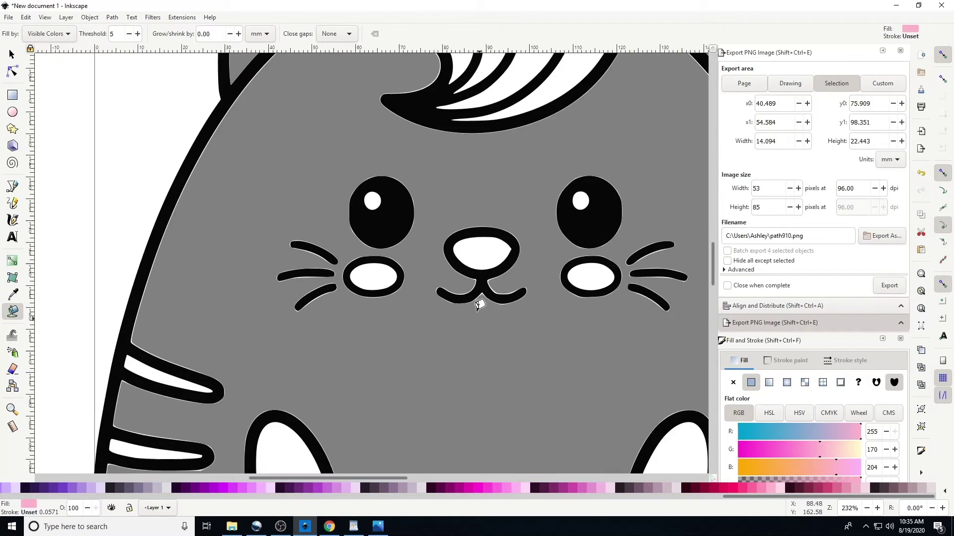
{"action": "left_click", "coordinate": [528, 239]}
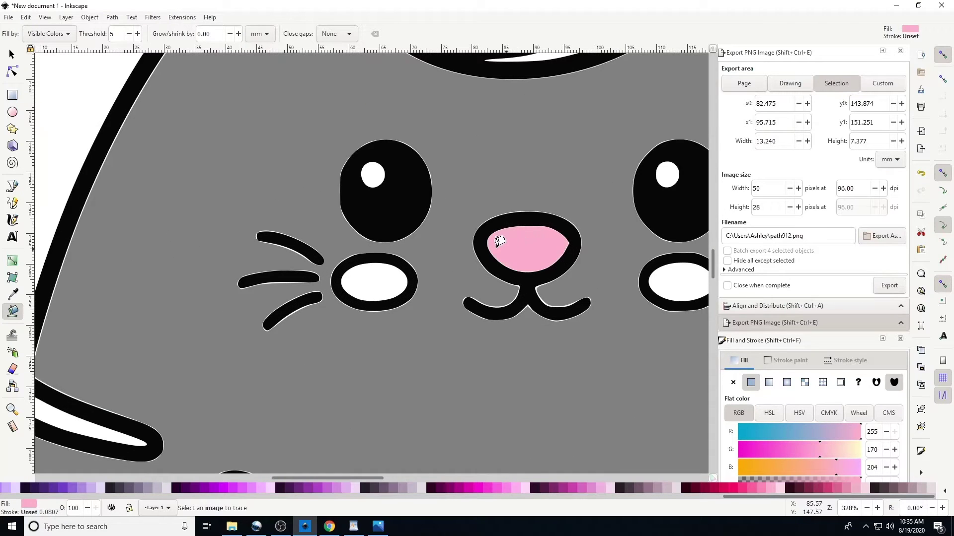
{"action": "left_click", "coordinate": [375, 271]}
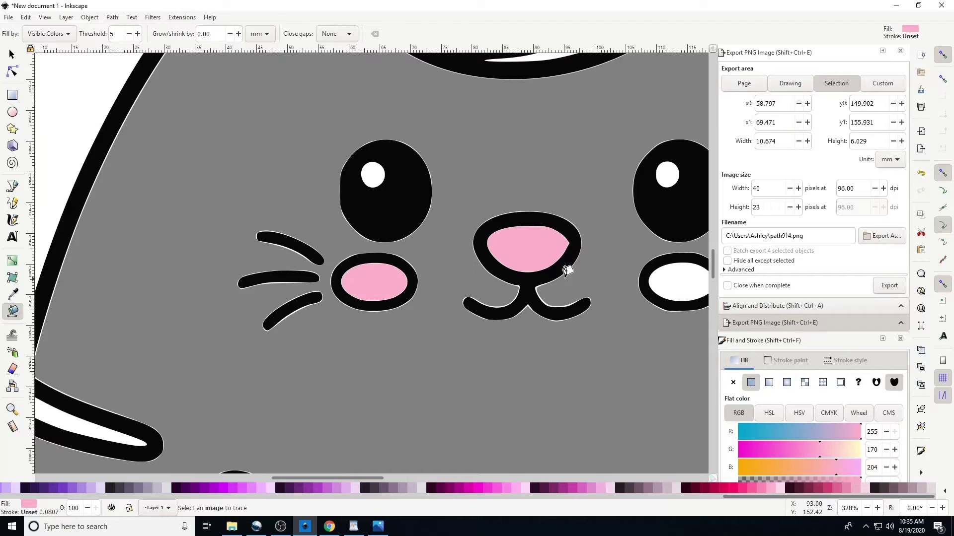
{"action": "left_click", "coordinate": [671, 272]}
{"action": "scroll", "coordinate": [672, 272], "scroll_direction": "down", "scroll_amount": 4, "text": "ctrl"}
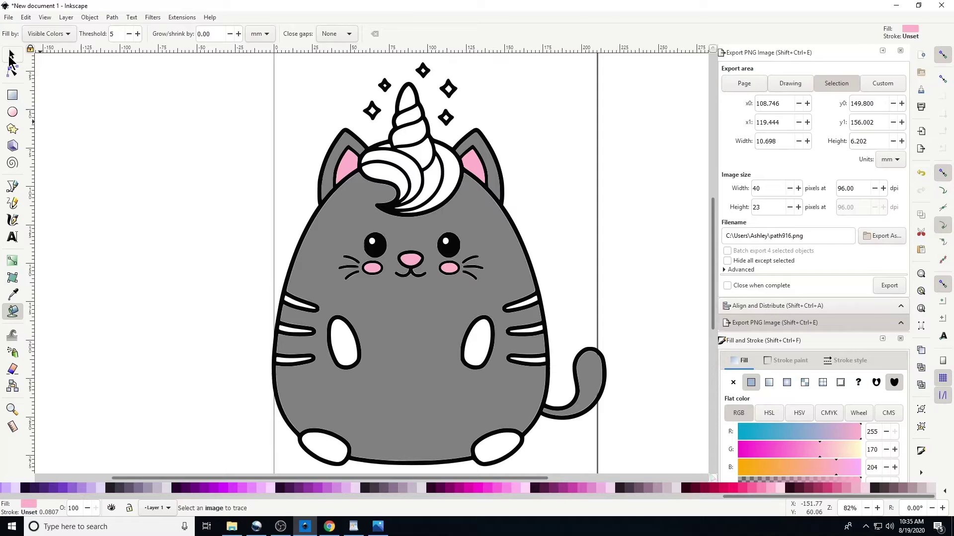
Select the pink nose, cheeks and both inner ears and union them into a single path
{"action": "left_click", "coordinate": [11, 55]}
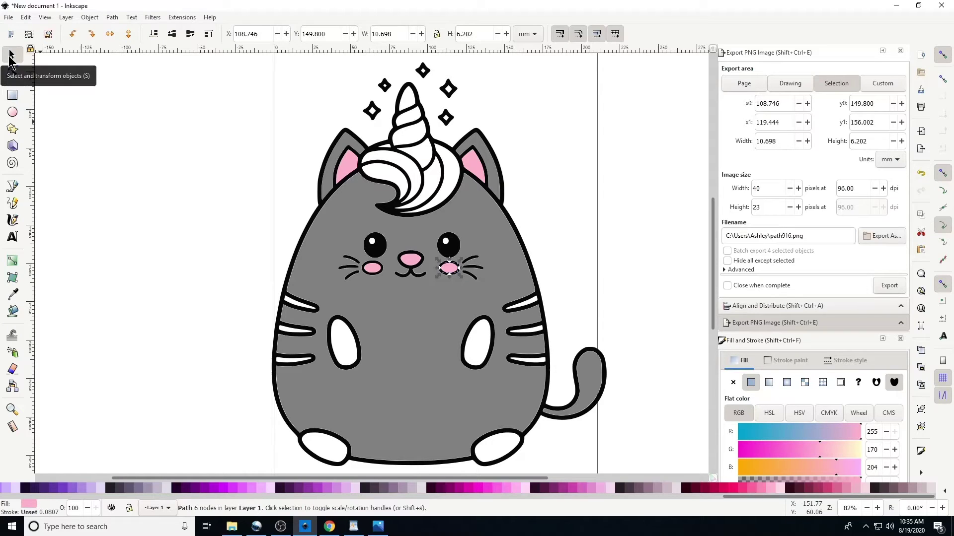
{"action": "left_click", "coordinate": [412, 267], "text": "shift"}
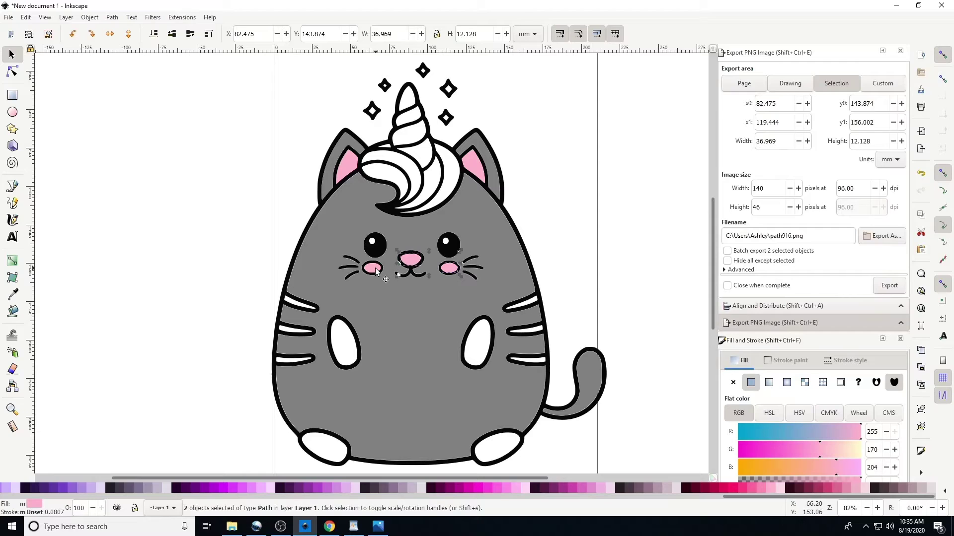
{"action": "left_click", "coordinate": [372, 269], "text": "shift"}
{"action": "left_click", "coordinate": [347, 166], "text": "shift"}
{"action": "left_click", "coordinate": [473, 169], "text": "shift"}
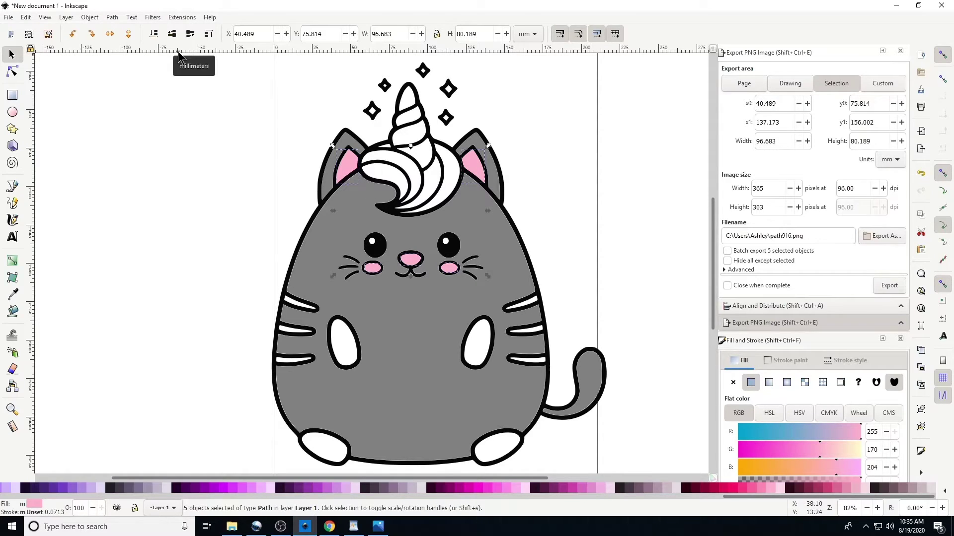
{"action": "left_click", "coordinate": [111, 17]}
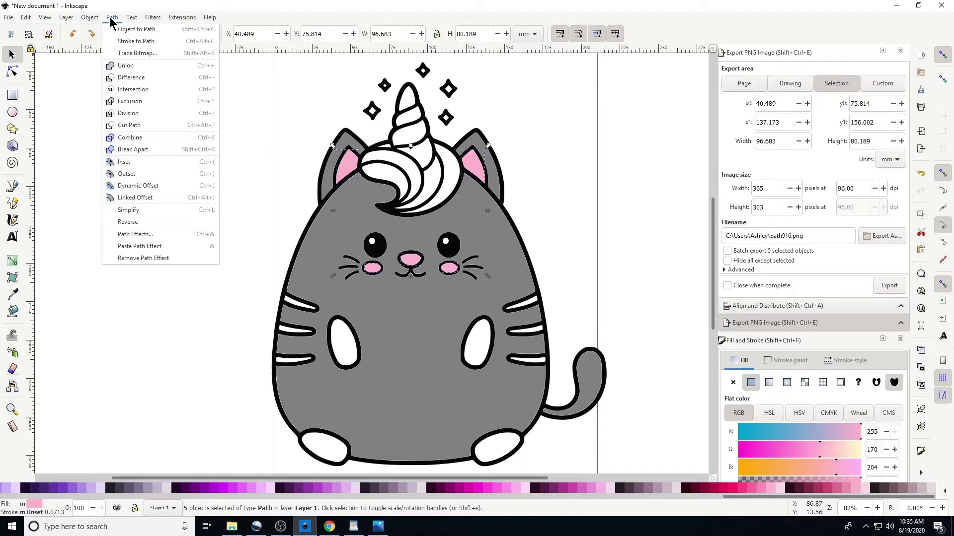
{"action": "left_click", "coordinate": [125, 68]}
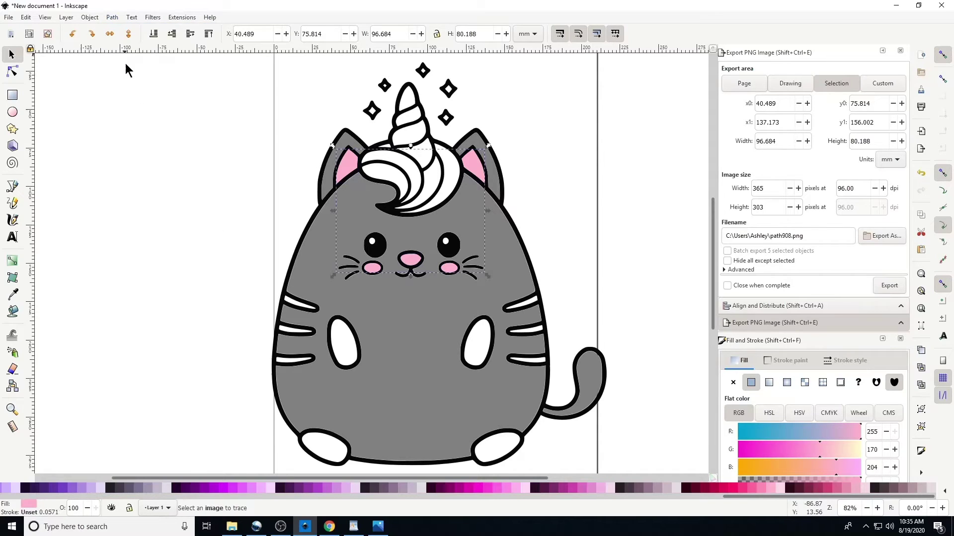
{"action": "left_click", "coordinate": [545, 196]}
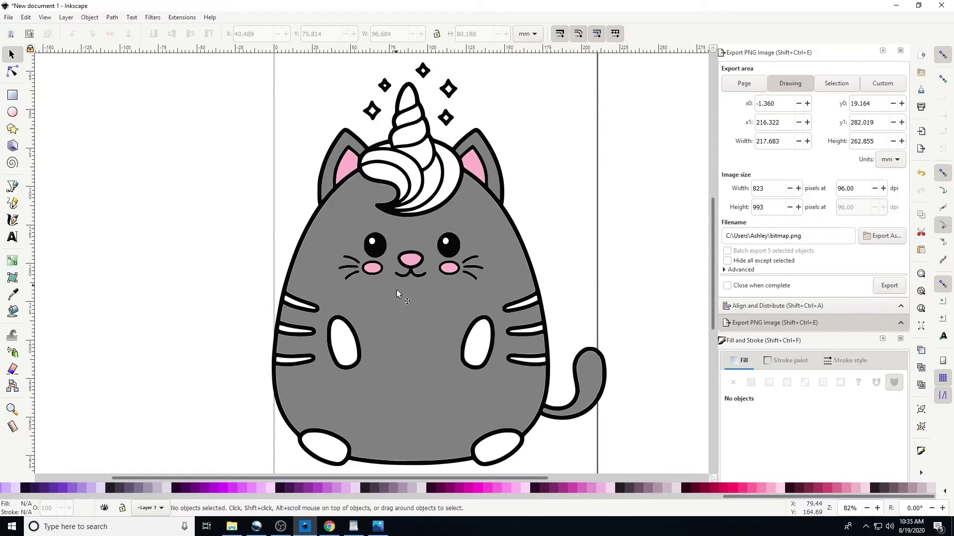
{"action": "scroll", "coordinate": [396, 290], "scroll_direction": "down", "scroll_amount": 4}
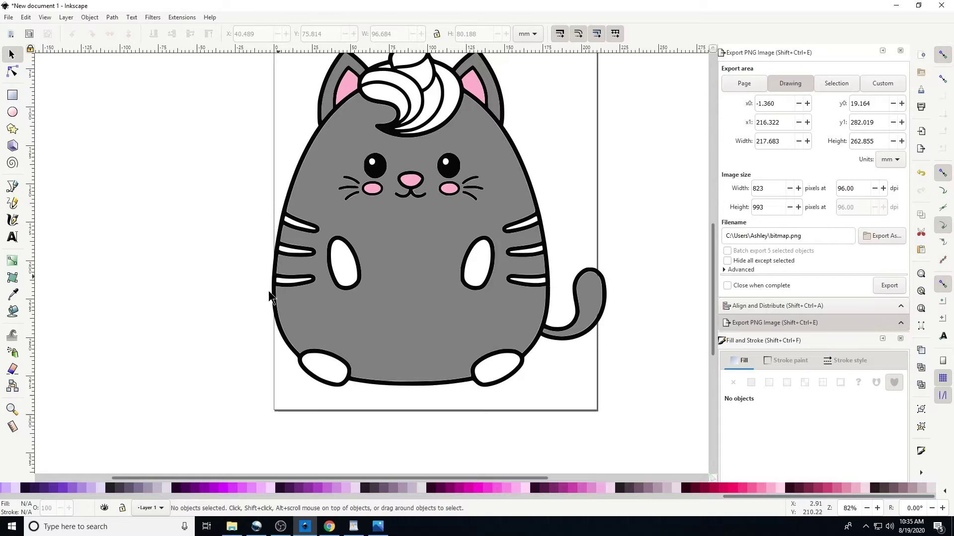
Zoom in on the belly and load the Paint Bucket with dark grey fill
{"action": "scroll", "coordinate": [346, 288], "scroll_direction": "up", "scroll_amount": 2}
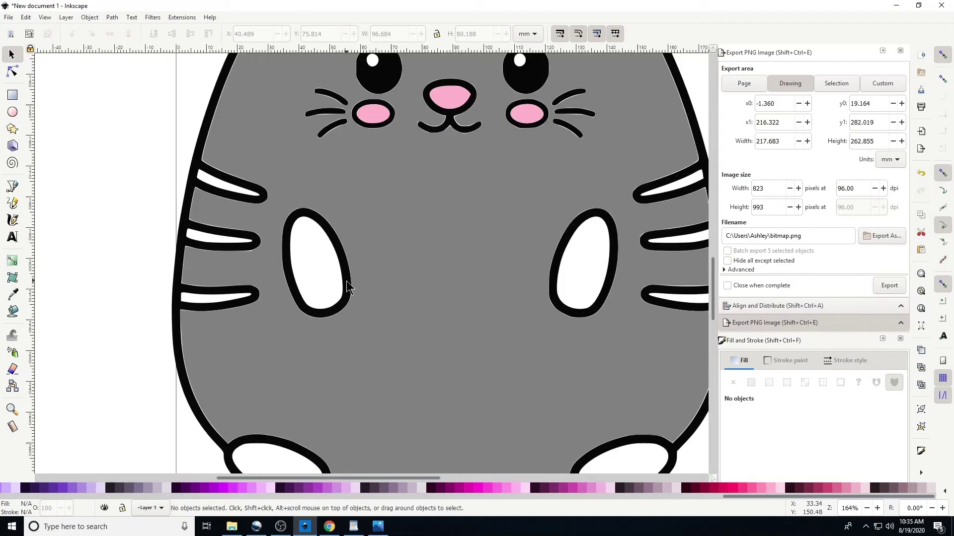
{"action": "key", "text": "plus"}
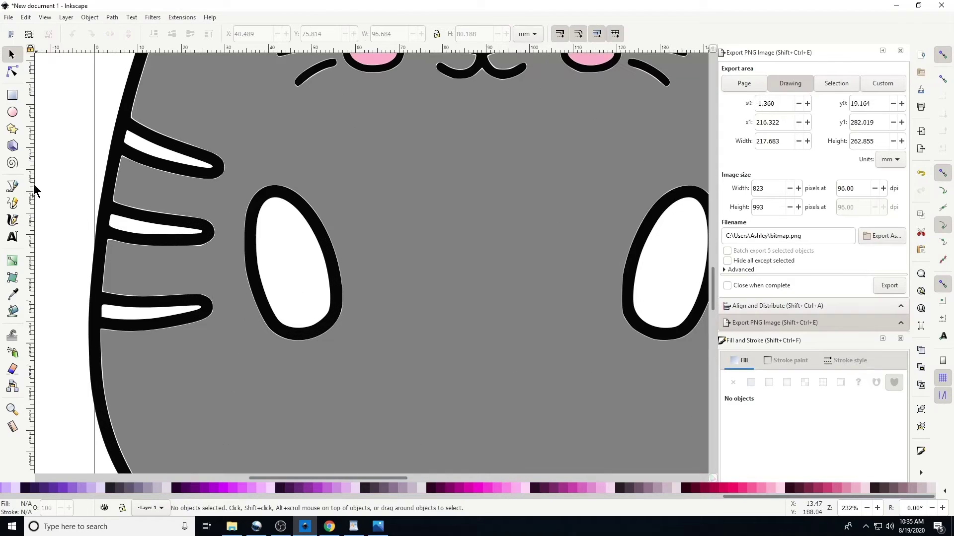
{"action": "left_click", "coordinate": [17, 310]}
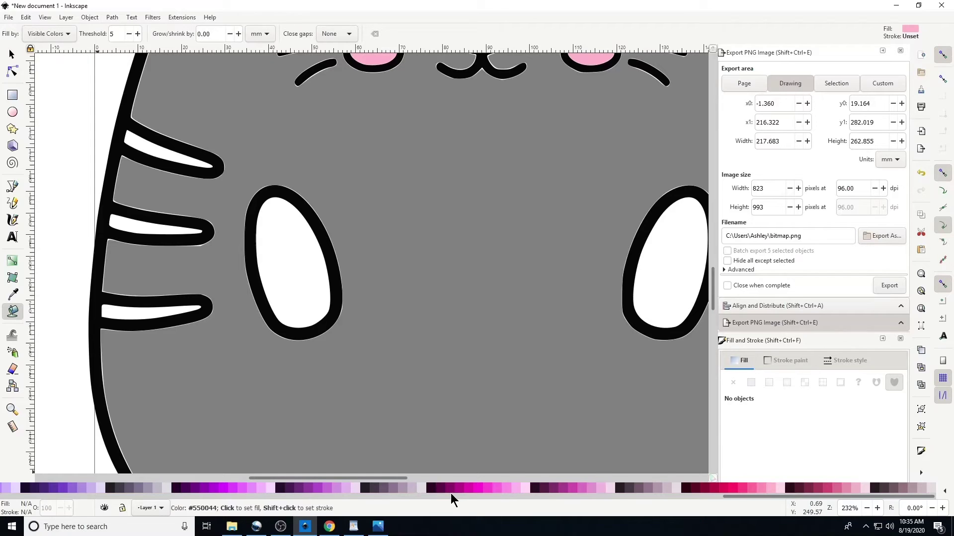
{"action": "left_click_drag", "start_coordinate": [744, 499], "coordinate": [27, 493]}
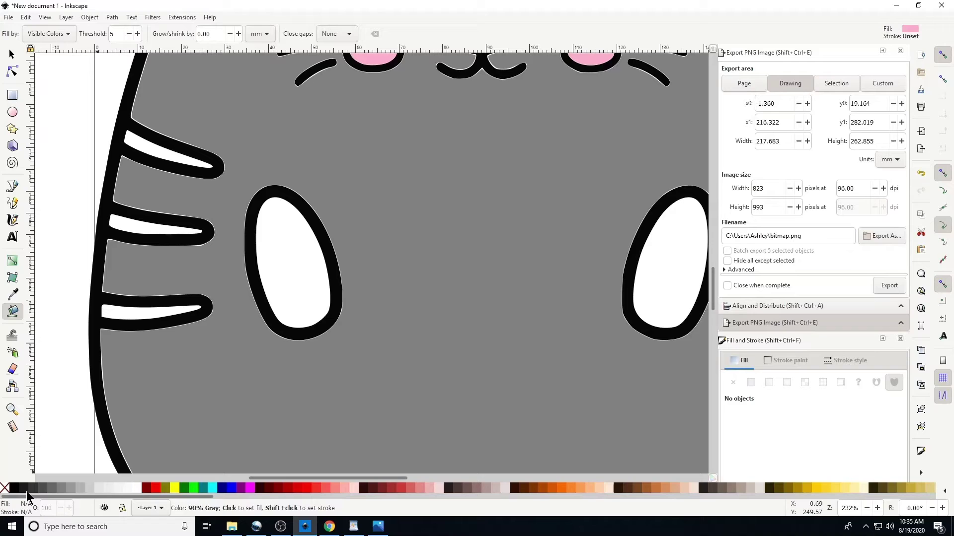
{"action": "left_click", "coordinate": [39, 489]}
Fill the three left-side white stripes with dark grey
{"action": "key", "text": "plus"}
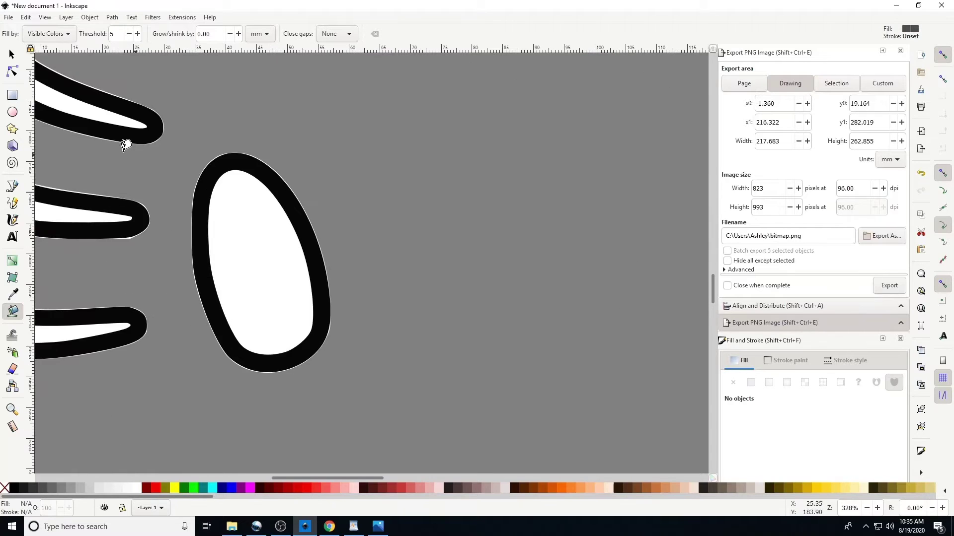
{"action": "scroll", "coordinate": [189, 301], "scroll_direction": "up", "scroll_amount": 4}
{"action": "left_click_drag", "start_coordinate": [291, 478], "coordinate": [266, 479]}
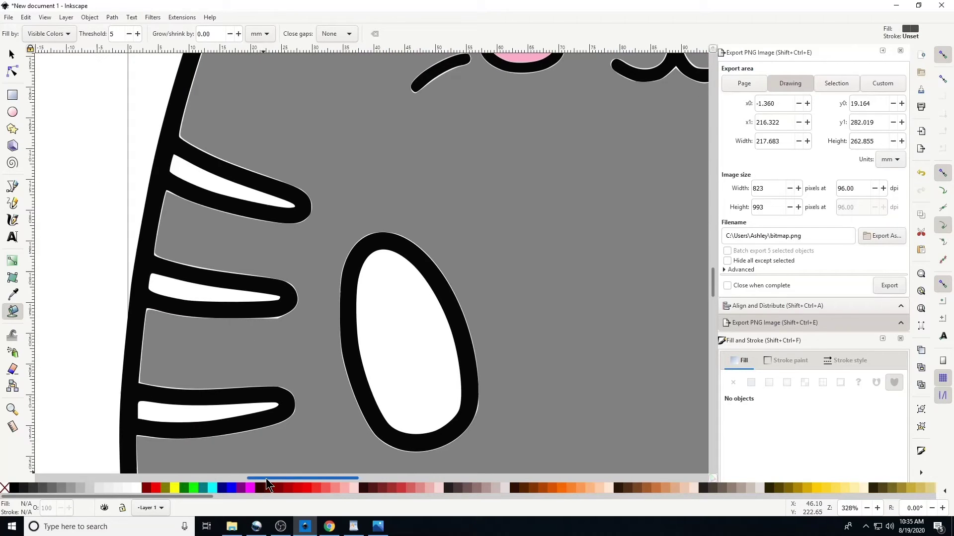
{"action": "left_click", "coordinate": [217, 169]}
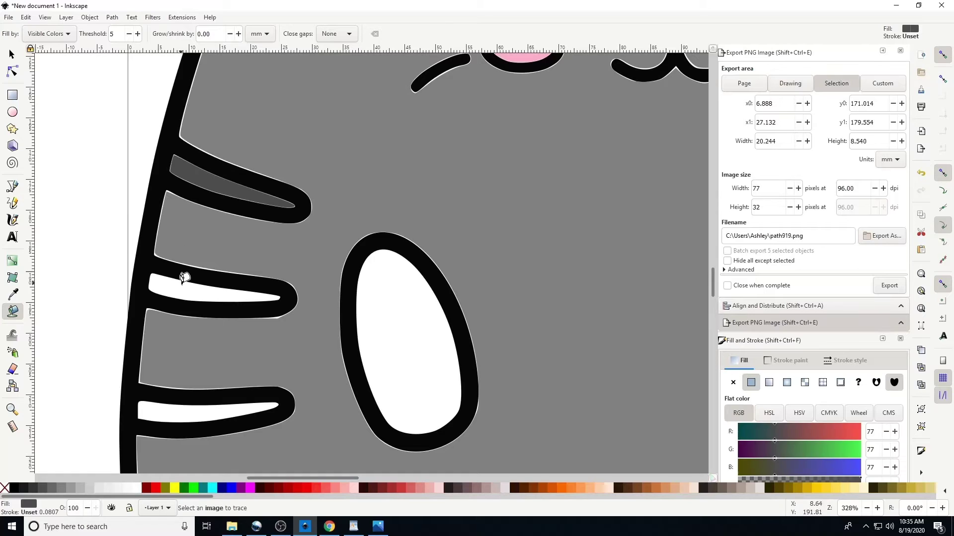
{"action": "left_click", "coordinate": [186, 279]}
{"action": "left_click", "coordinate": [182, 402]}
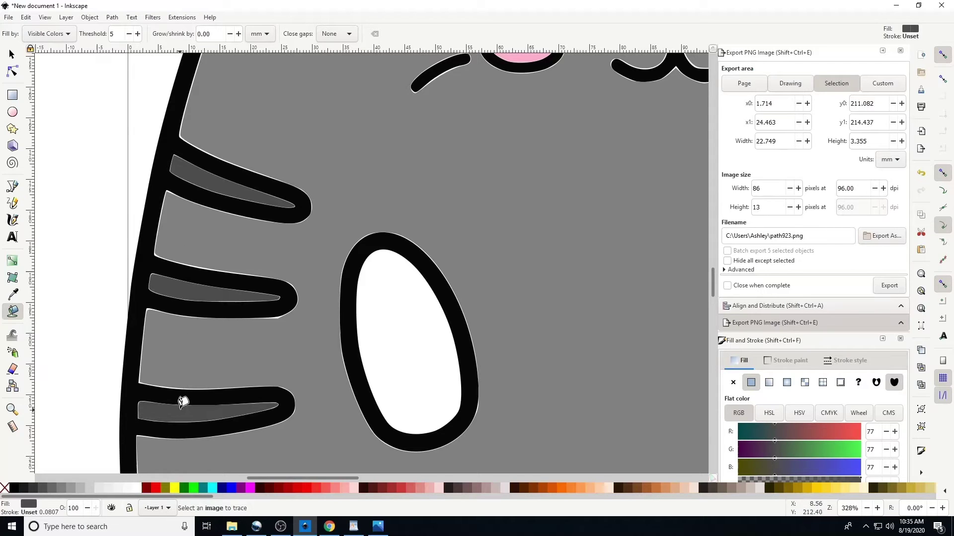
Fill both white arm ovals and the three right-side stripes dark grey
{"action": "left_click", "coordinate": [426, 313]}
{"action": "left_click_drag", "start_coordinate": [349, 479], "coordinate": [431, 479]}
{"action": "left_click", "coordinate": [468, 305]}
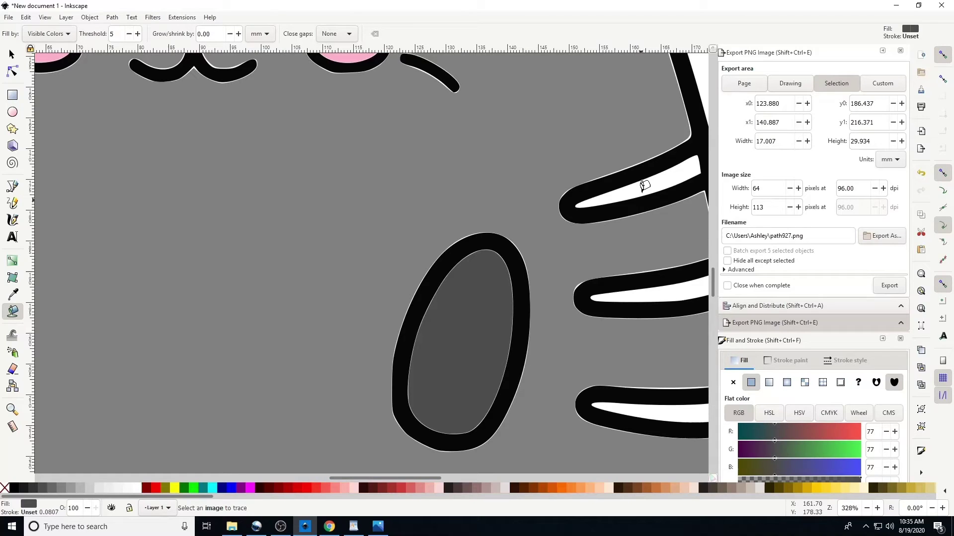
{"action": "left_click", "coordinate": [645, 185]}
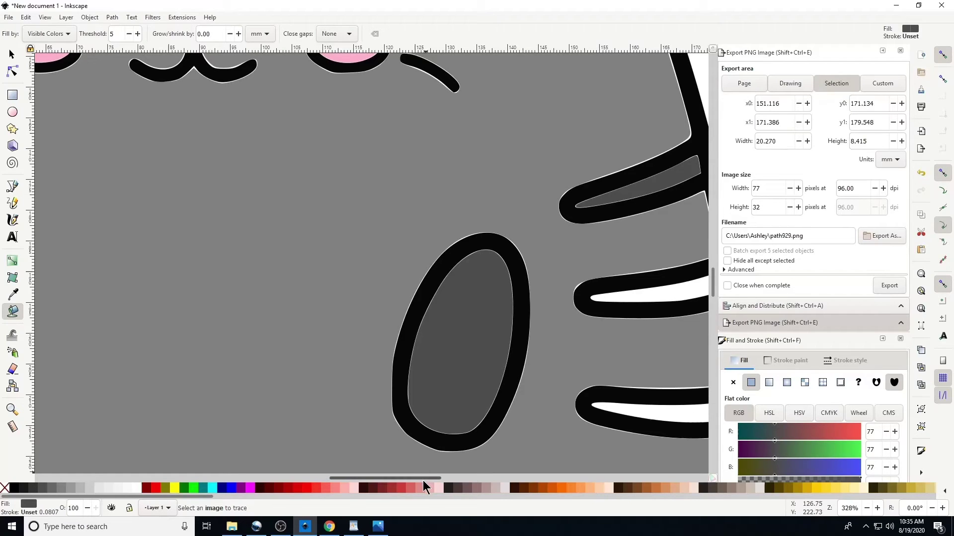
{"action": "left_click_drag", "start_coordinate": [423, 481], "coordinate": [449, 480]}
{"action": "left_click", "coordinate": [522, 294]}
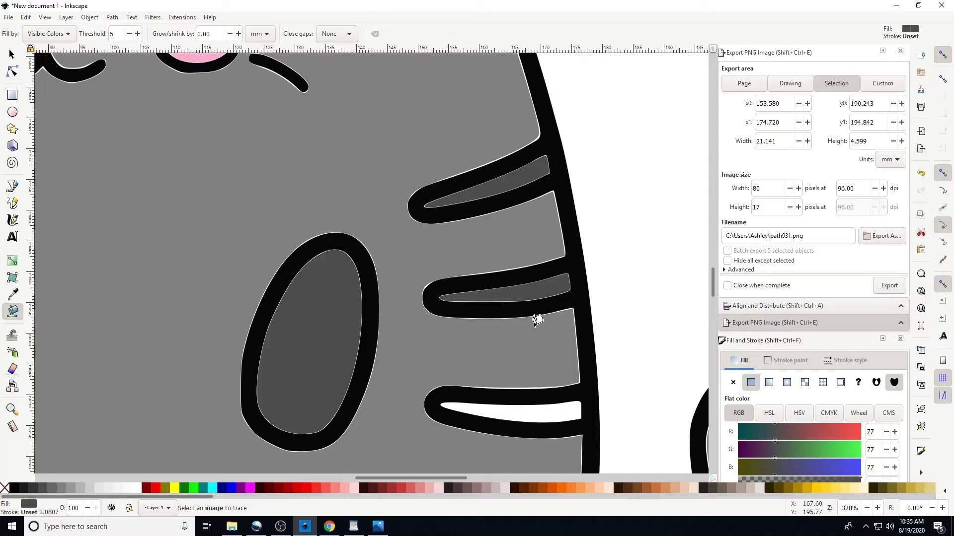
{"action": "left_click", "coordinate": [547, 404]}
Fill the white interiors of the right and left feet dark grey (77, 77, 77)
{"action": "scroll", "coordinate": [564, 315], "scroll_direction": "down", "scroll_amount": 5}
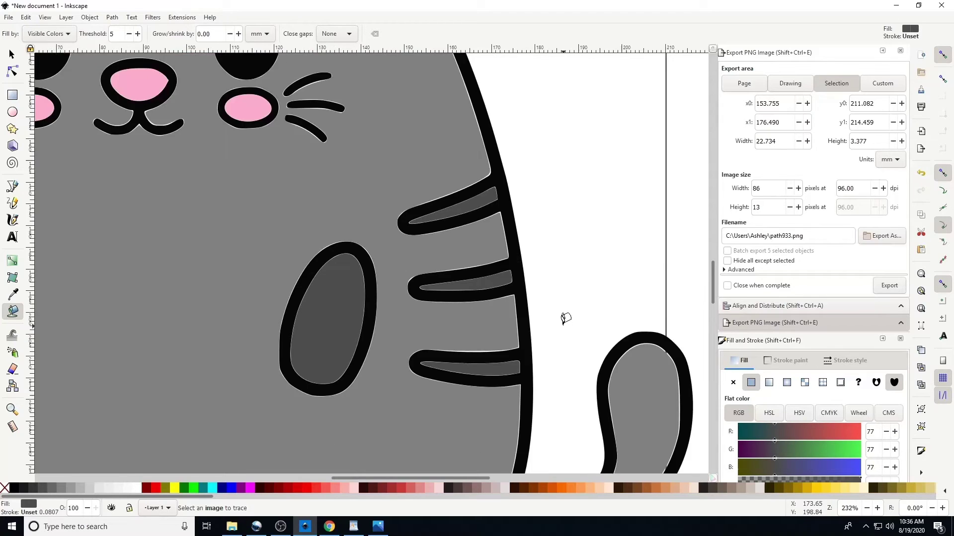
{"action": "scroll", "coordinate": [249, 283], "scroll_direction": "down", "scroll_amount": 3}
{"action": "scroll", "coordinate": [404, 278], "scroll_direction": "up", "scroll_amount": 3}
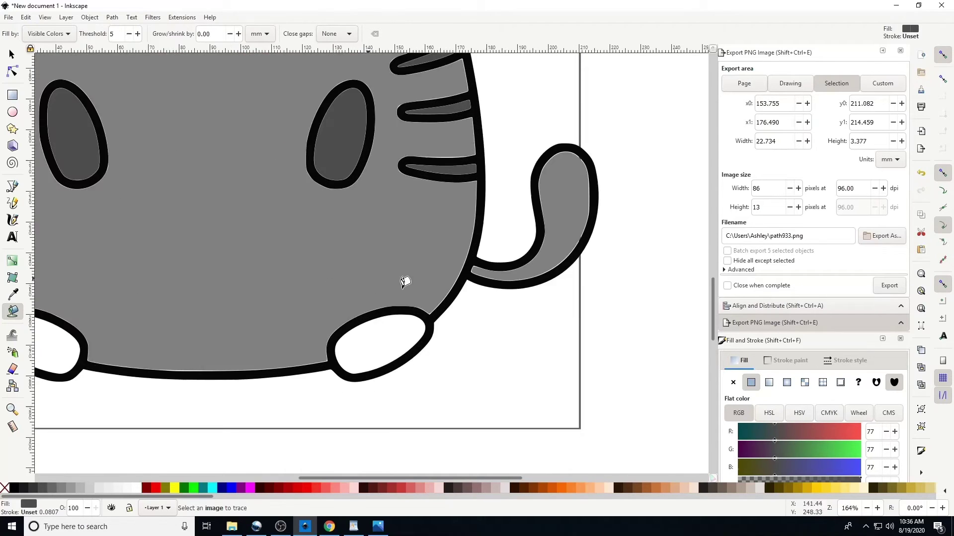
{"action": "scroll", "coordinate": [389, 373], "scroll_direction": "up", "scroll_amount": 2}
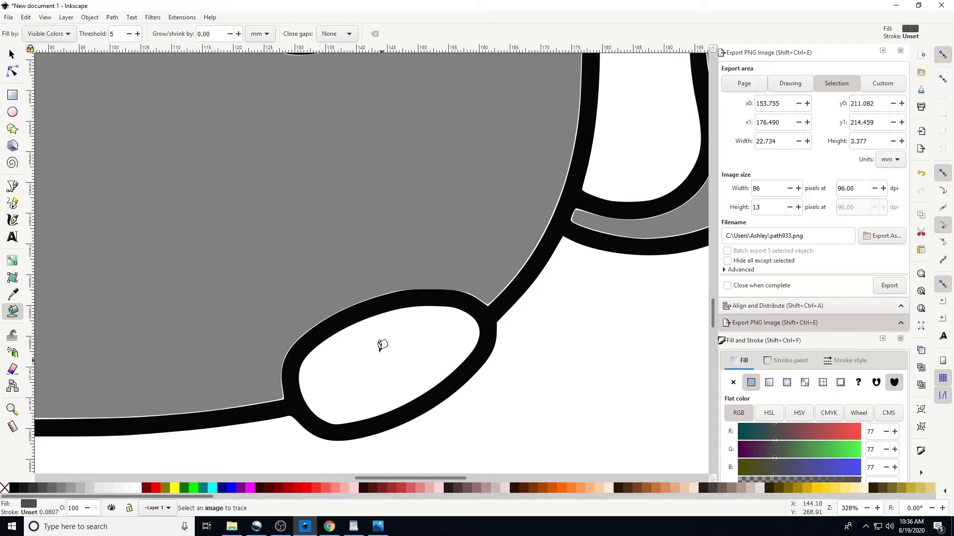
{"action": "left_click", "coordinate": [381, 345]}
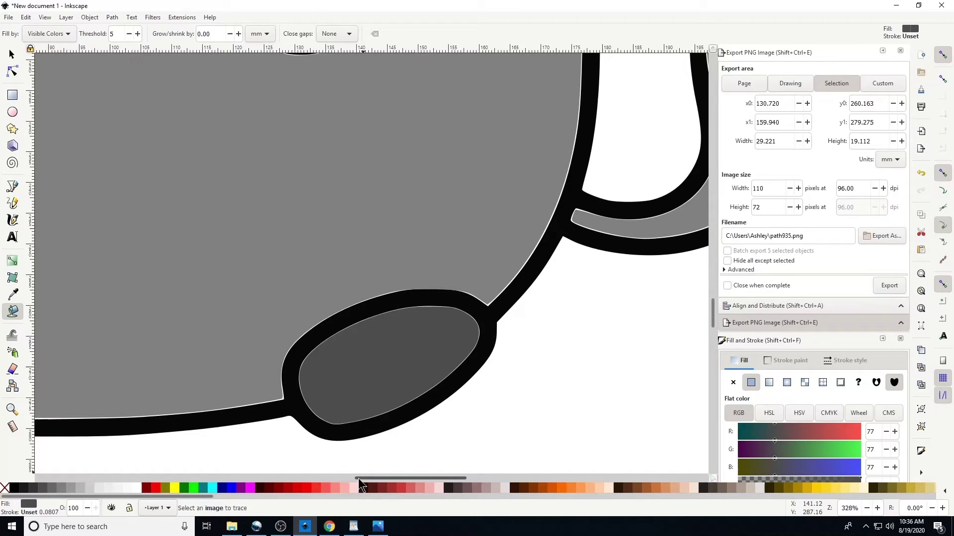
{"action": "left_click_drag", "start_coordinate": [356, 478], "coordinate": [252, 480]}
{"action": "left_click", "coordinate": [351, 371]}
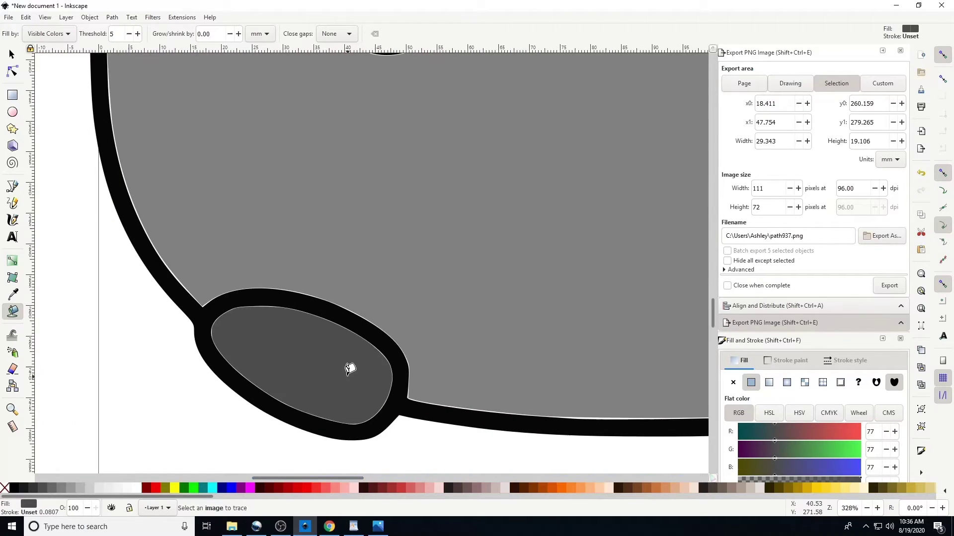
{"action": "scroll", "coordinate": [434, 363], "scroll_direction": "down", "scroll_amount": 4}
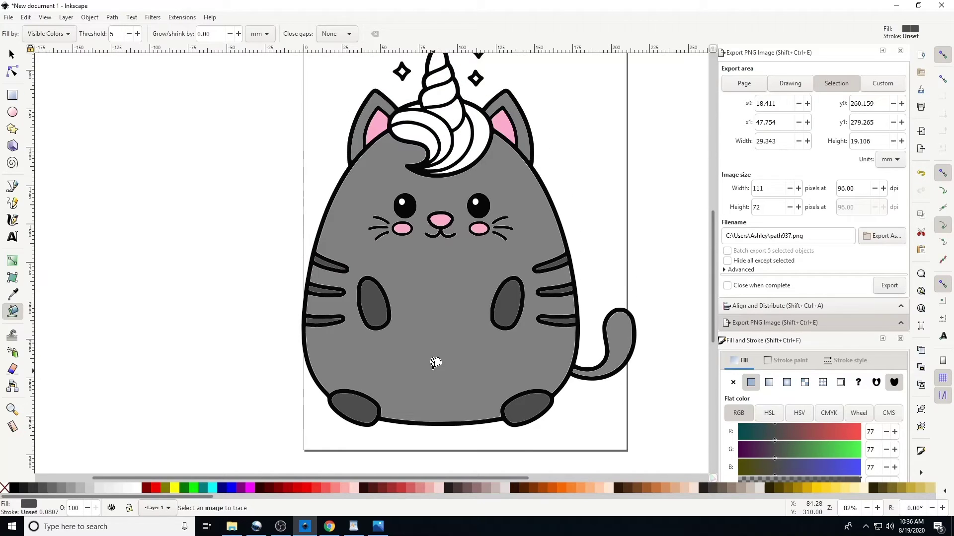
{"action": "scroll", "coordinate": [436, 363], "scroll_direction": "down", "scroll_amount": 2}
{"action": "scroll", "coordinate": [435, 363], "scroll_direction": "up", "scroll_amount": 1}
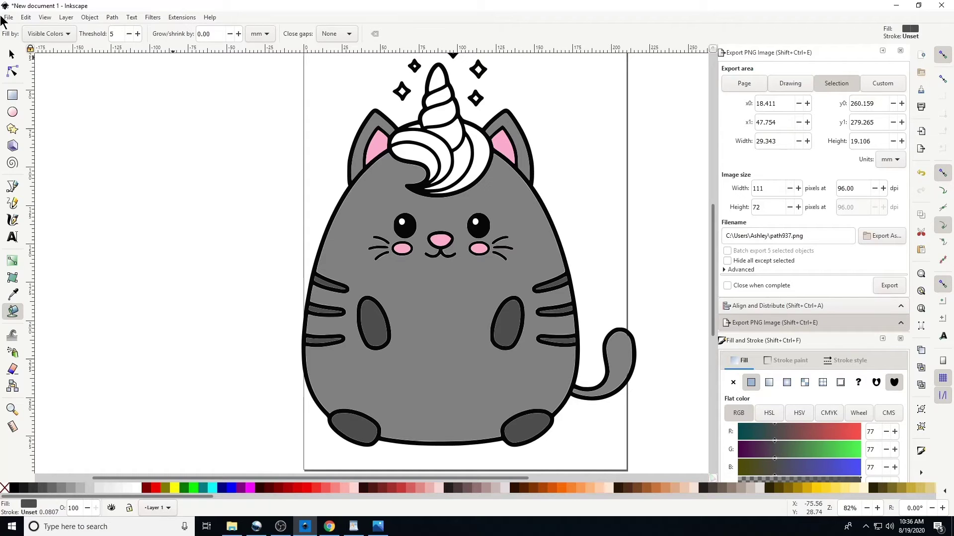
Select both feet, both arms and all six grey stripes, leaving the body out
{"action": "left_click", "coordinate": [11, 55]}
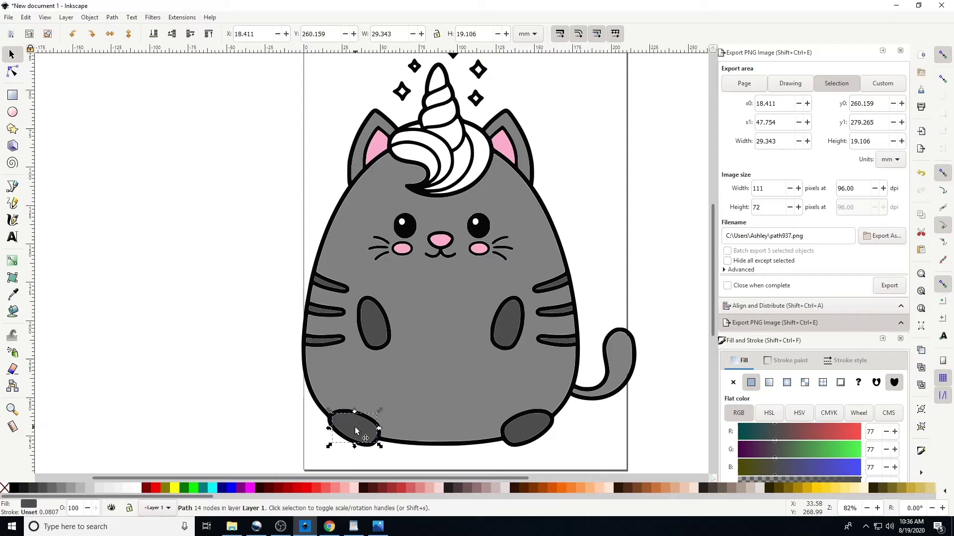
{"action": "left_click", "coordinate": [536, 432], "text": "shift"}
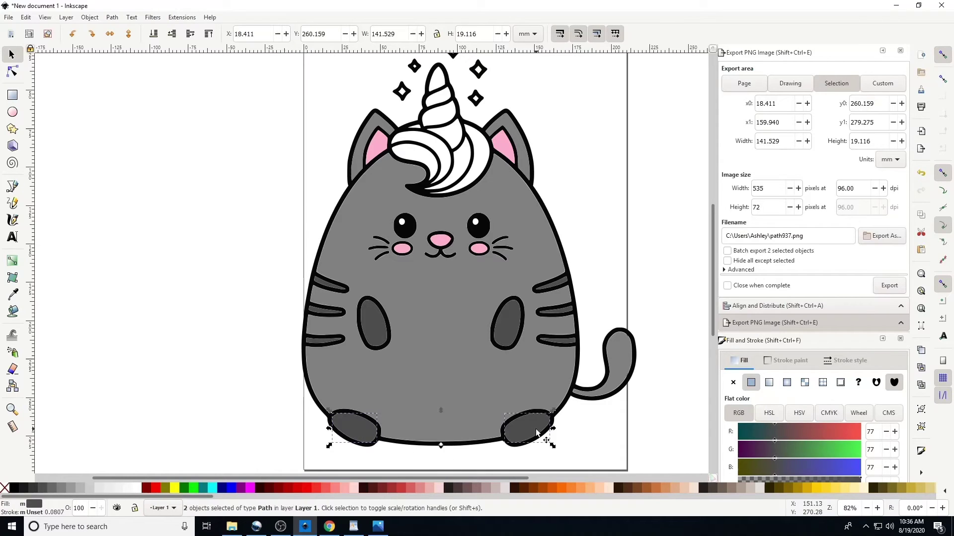
{"action": "left_click", "coordinate": [378, 327], "text": "shift"}
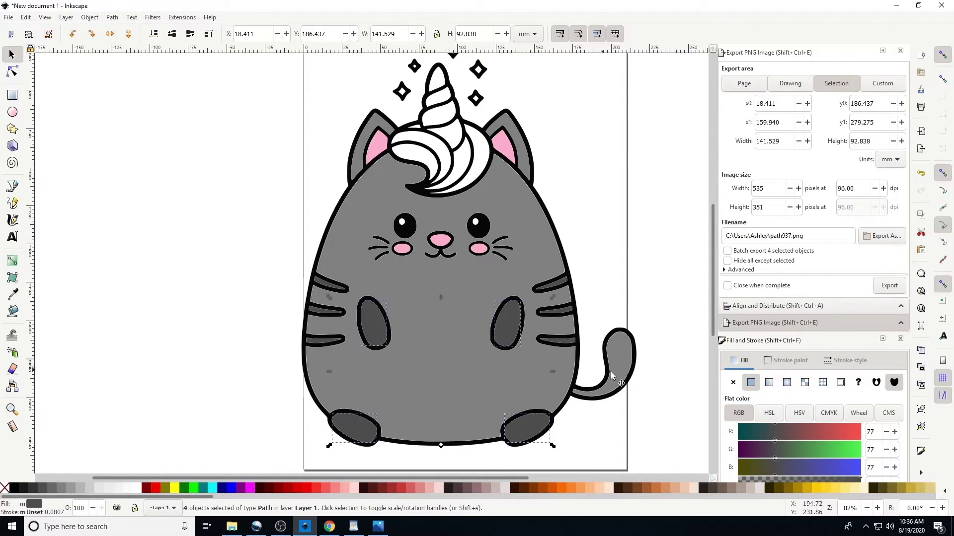
{"action": "left_click", "coordinate": [562, 342], "text": "shift"}
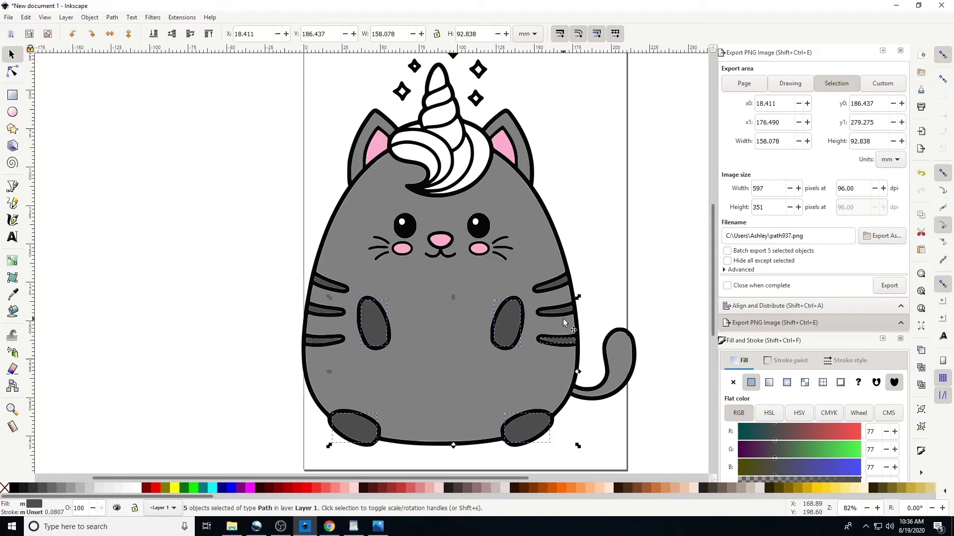
{"action": "left_click", "coordinate": [549, 287], "text": "shift"}
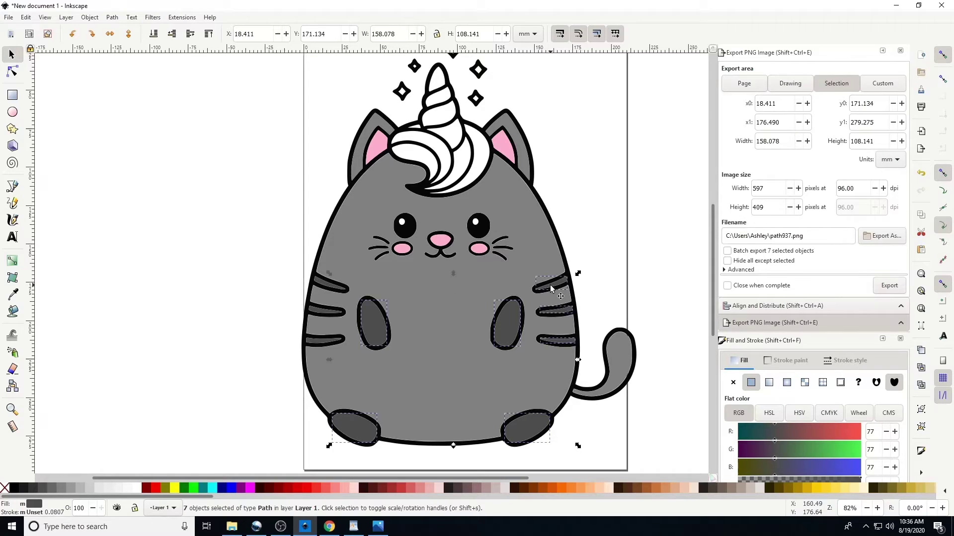
{"action": "left_click", "coordinate": [338, 290], "text": "shift"}
{"action": "left_click", "coordinate": [326, 313], "text": "shift"}
{"action": "left_click", "coordinate": [332, 337], "text": "shift"}
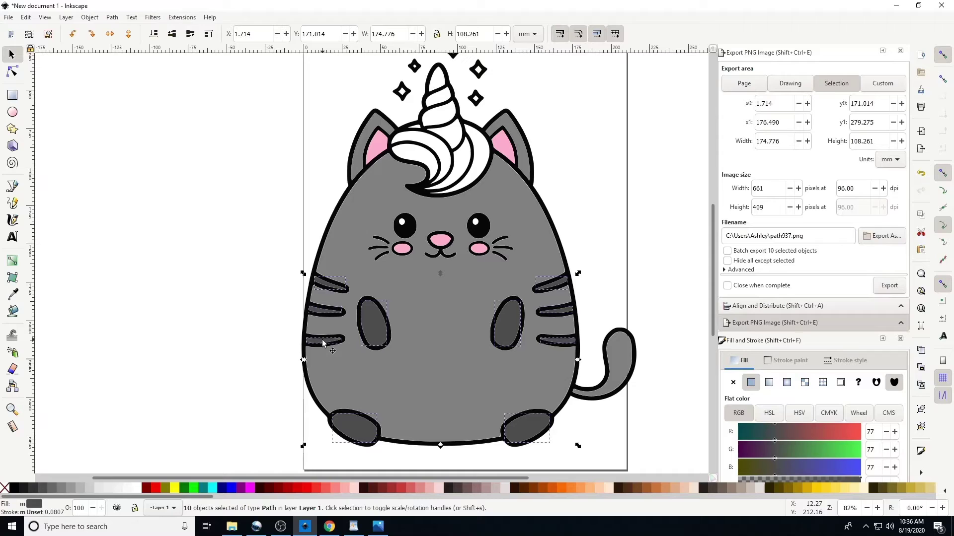
{"action": "left_click", "coordinate": [356, 220], "text": "shift"}
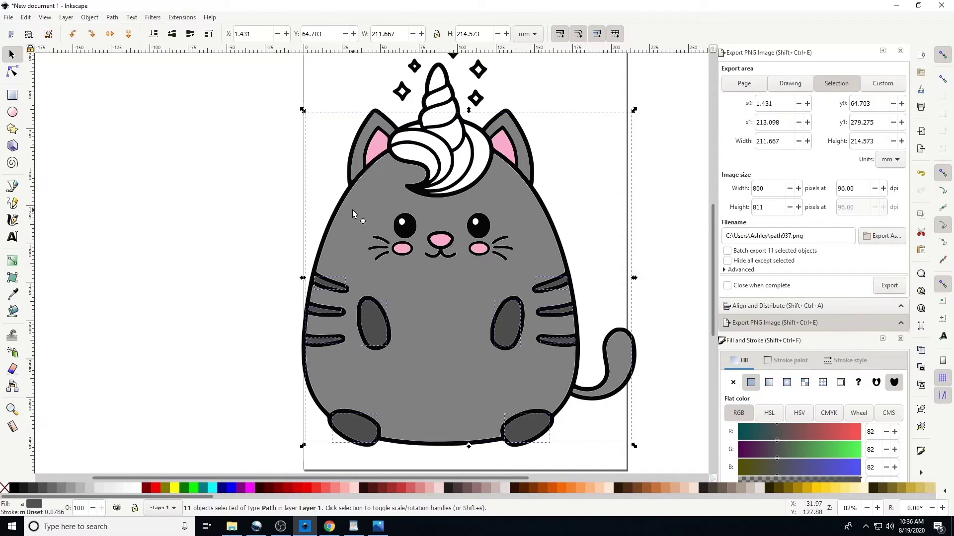
{"action": "left_click", "coordinate": [353, 209], "text": "shift"}
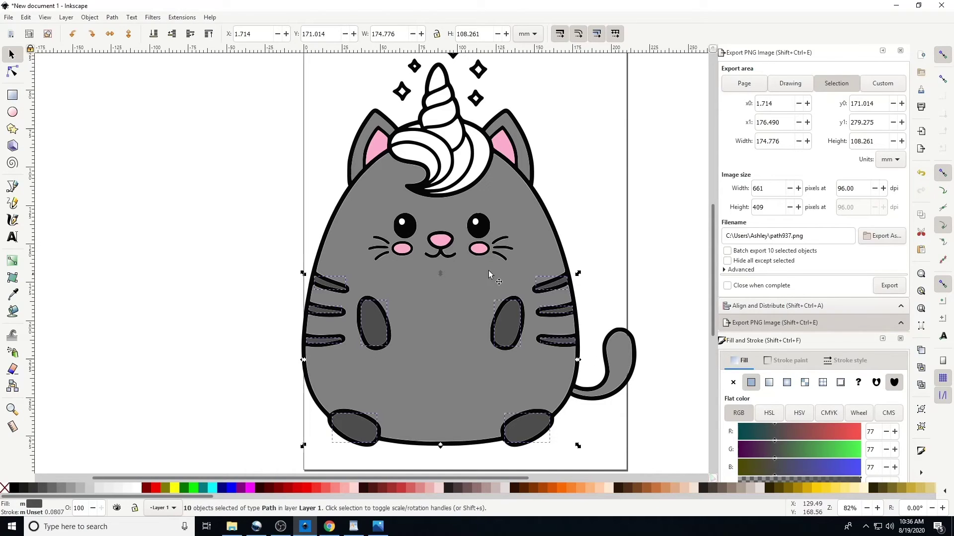
Union the ten grey pieces into a single path and deselect
{"action": "left_click", "coordinate": [112, 17]}
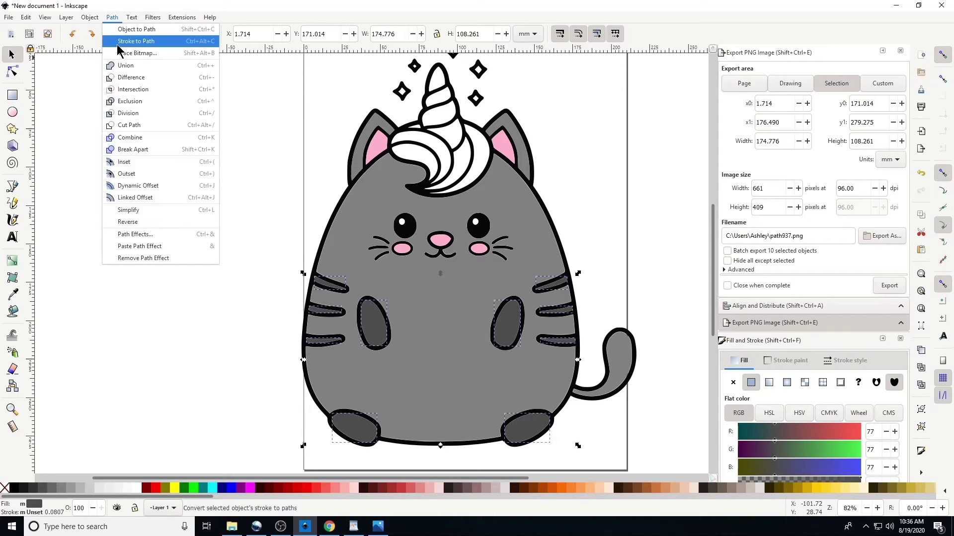
{"action": "left_click", "coordinate": [121, 66]}
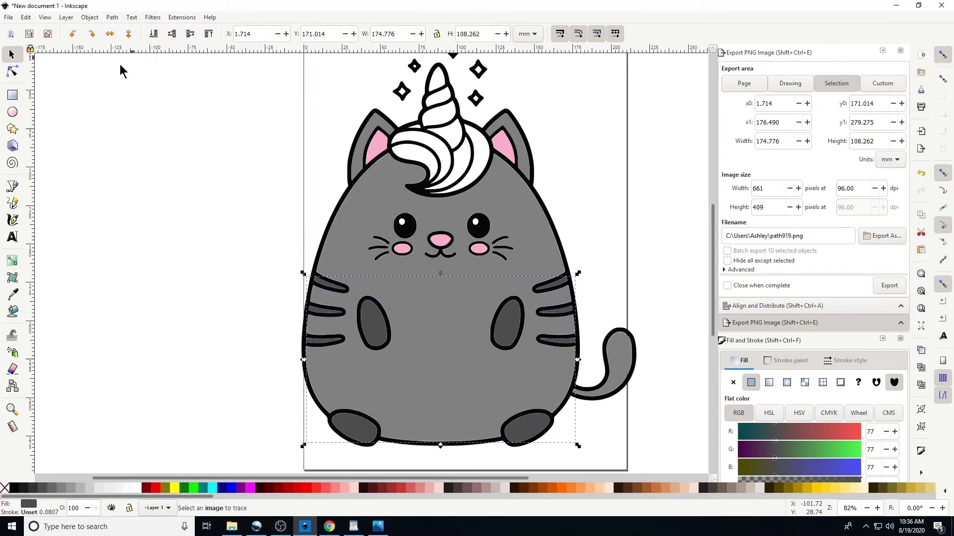
{"action": "left_click", "coordinate": [242, 223]}
Zoom in on the mane and fill its lower section lime green (0, 255, 0)
{"action": "scroll", "coordinate": [492, 312], "scroll_direction": "up", "scroll_amount": 3}
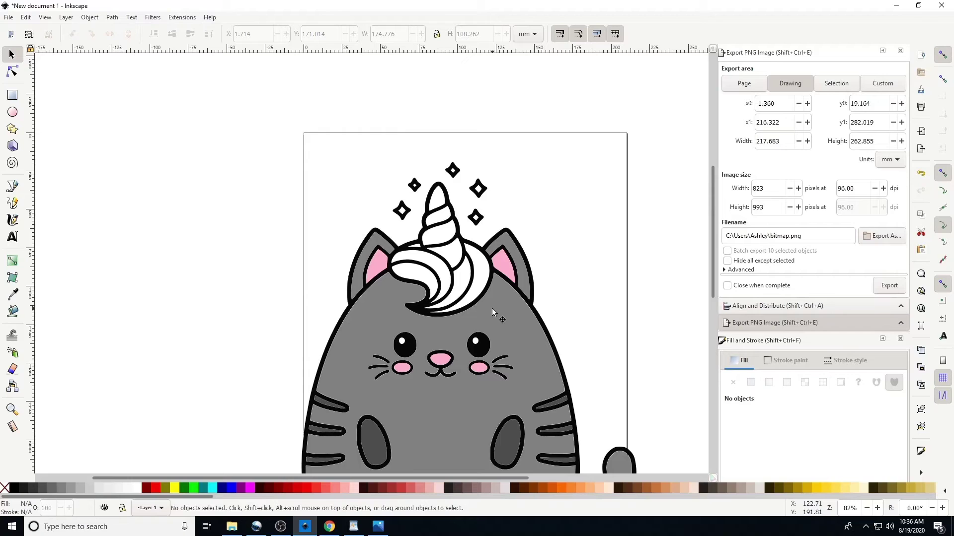
{"action": "scroll", "coordinate": [492, 311], "scroll_direction": "down", "scroll_amount": 1}
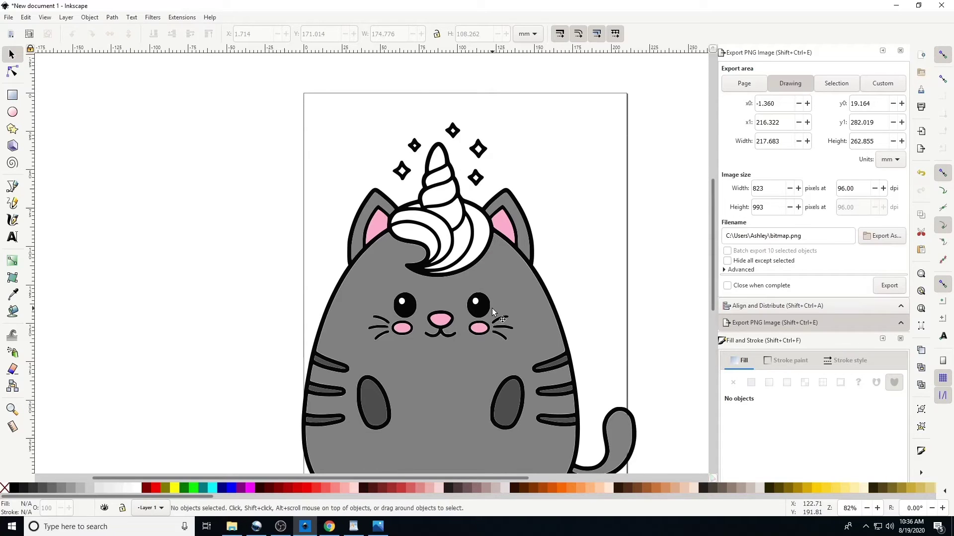
{"action": "scroll", "coordinate": [492, 312], "scroll_direction": "up", "scroll_amount": 3, "text": "ctrl"}
{"action": "left_click_drag", "start_coordinate": [281, 479], "coordinate": [339, 476]}
{"action": "key", "text": "plus"}
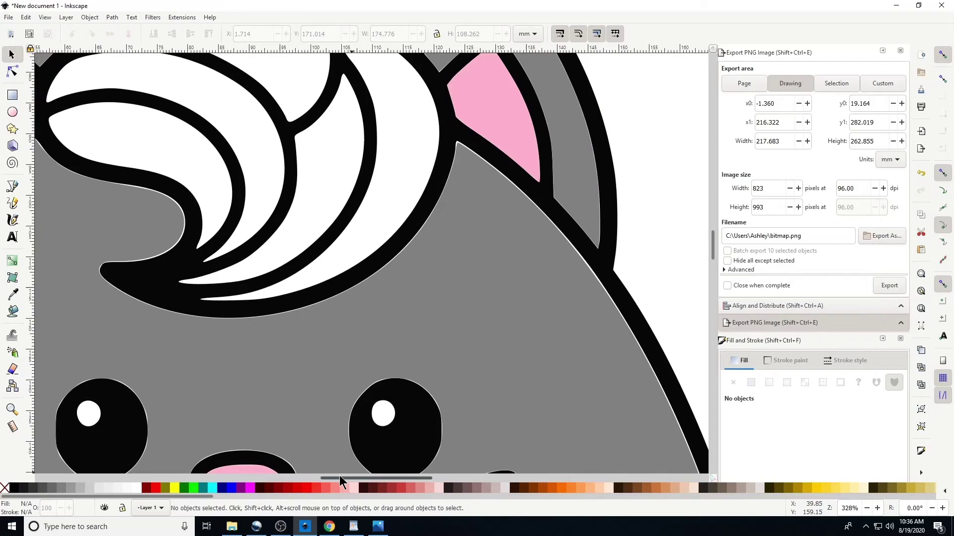
{"action": "mouse_move", "coordinate": [712, 250]}
{"action": "left_mouse_down"}
{"action": "mouse_move", "coordinate": [714, 233]}
{"action": "mouse_move", "coordinate": [712, 249]}
{"action": "left_mouse_up"}
{"action": "left_click_drag", "start_coordinate": [401, 478], "coordinate": [378, 478]}
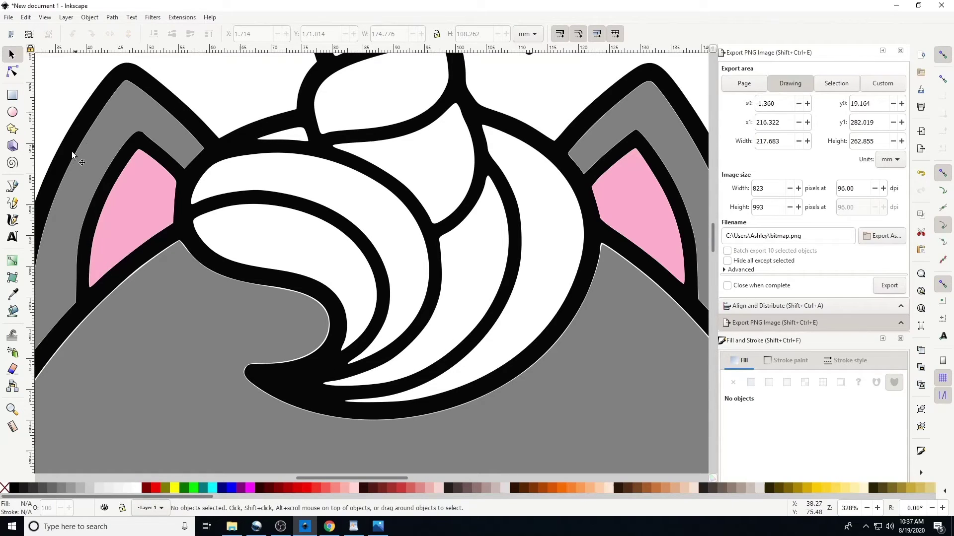
{"action": "left_click", "coordinate": [14, 313]}
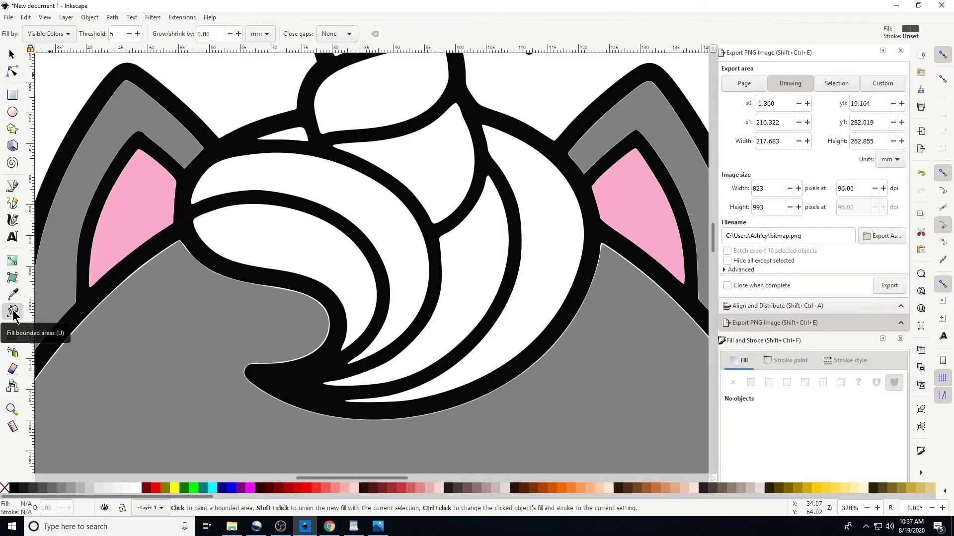
{"action": "left_click", "coordinate": [192, 485]}
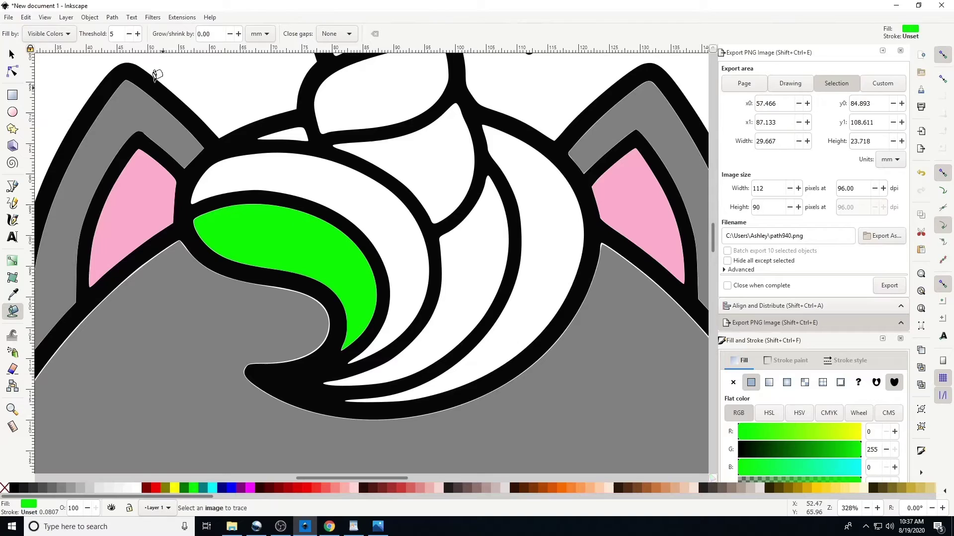
{"action": "left_click", "coordinate": [14, 55]}
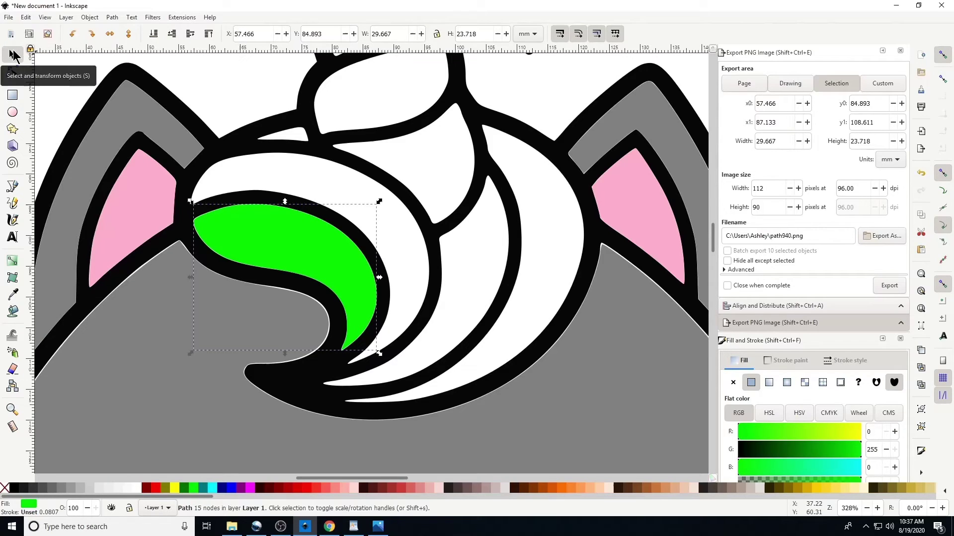
{"action": "left_click", "coordinate": [251, 64]}
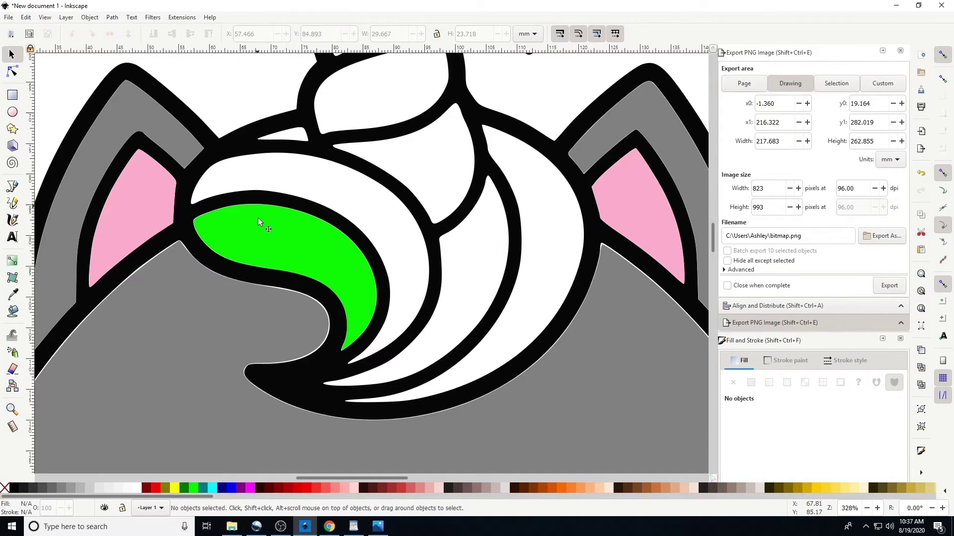
Fill the mane band above the green one with yellow
{"action": "left_click", "coordinate": [12, 316]}
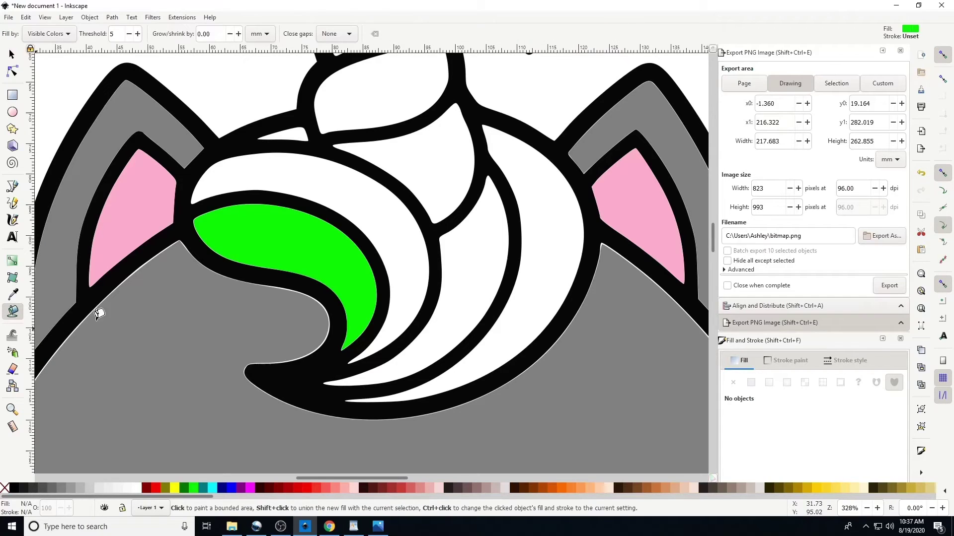
{"action": "left_click", "coordinate": [174, 486]}
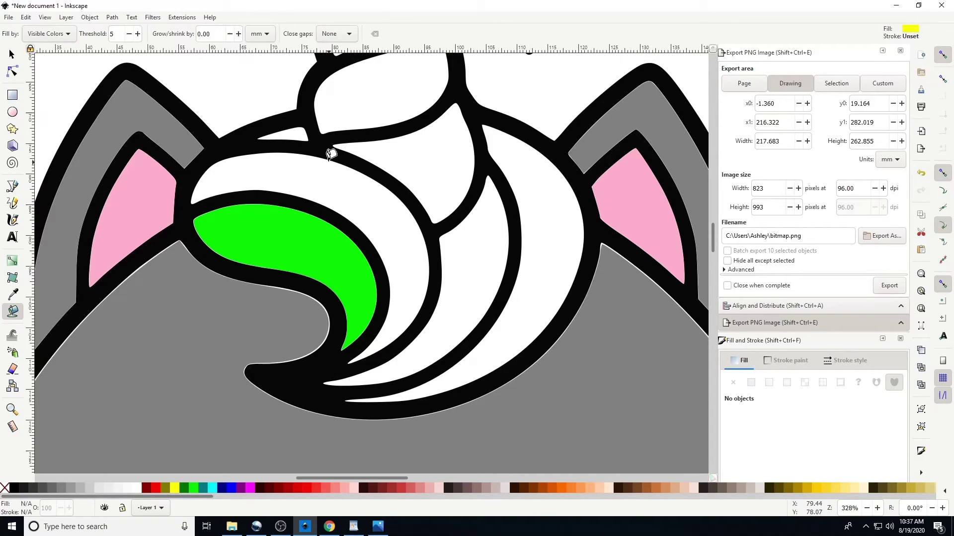
{"action": "left_click", "coordinate": [329, 164]}
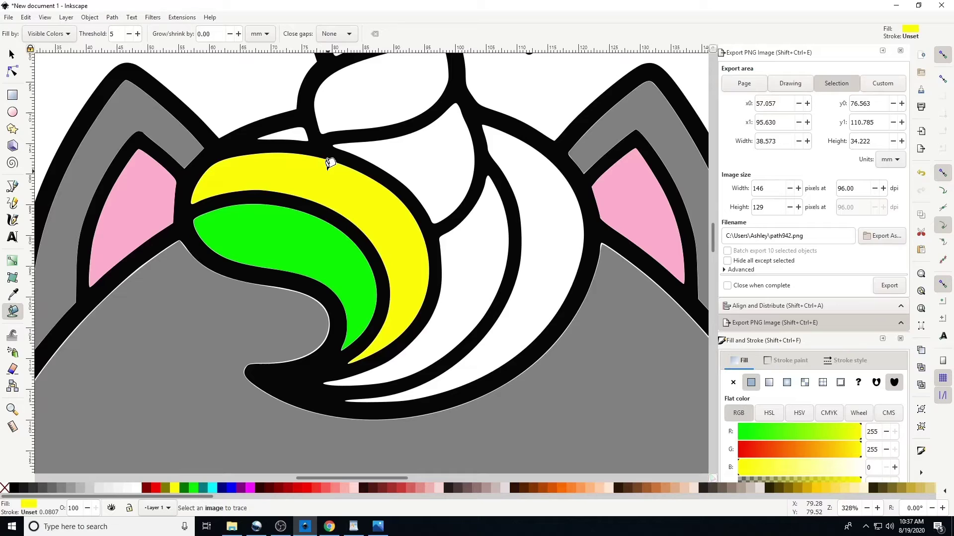
{"action": "left_click", "coordinate": [11, 54]}
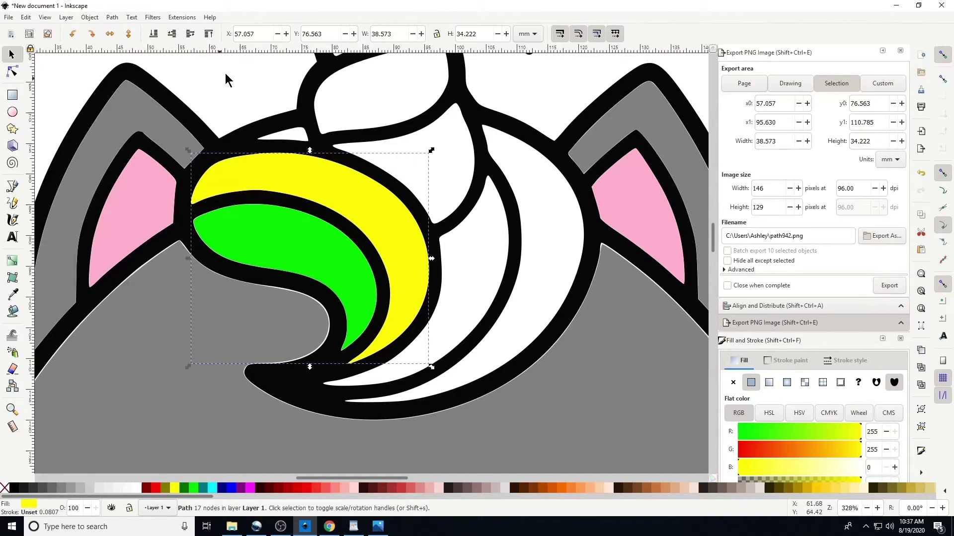
{"action": "left_click", "coordinate": [242, 61]}
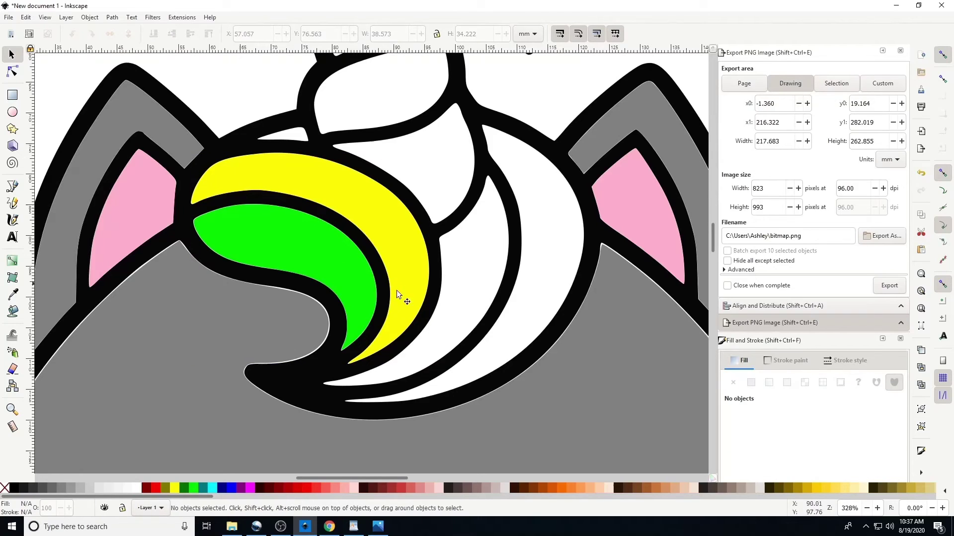
Fill the small top gap and the next crescent red, then union the two red pieces
{"action": "left_click", "coordinate": [8, 315]}
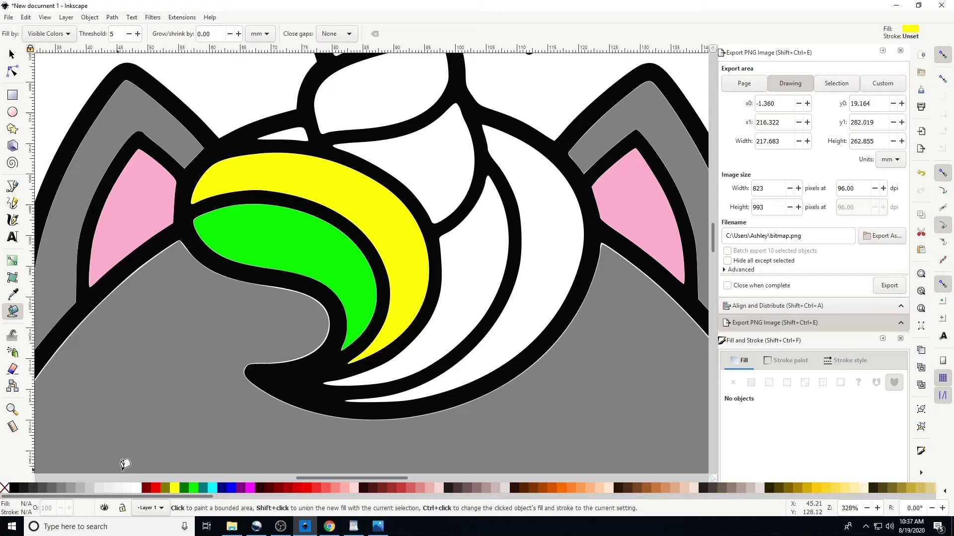
{"action": "left_click", "coordinate": [157, 491]}
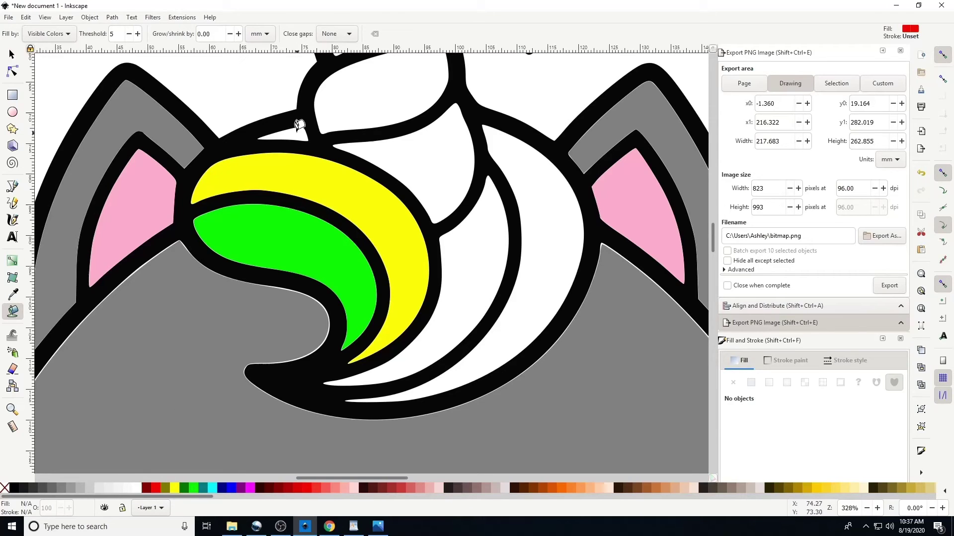
{"action": "left_click", "coordinate": [298, 127]}
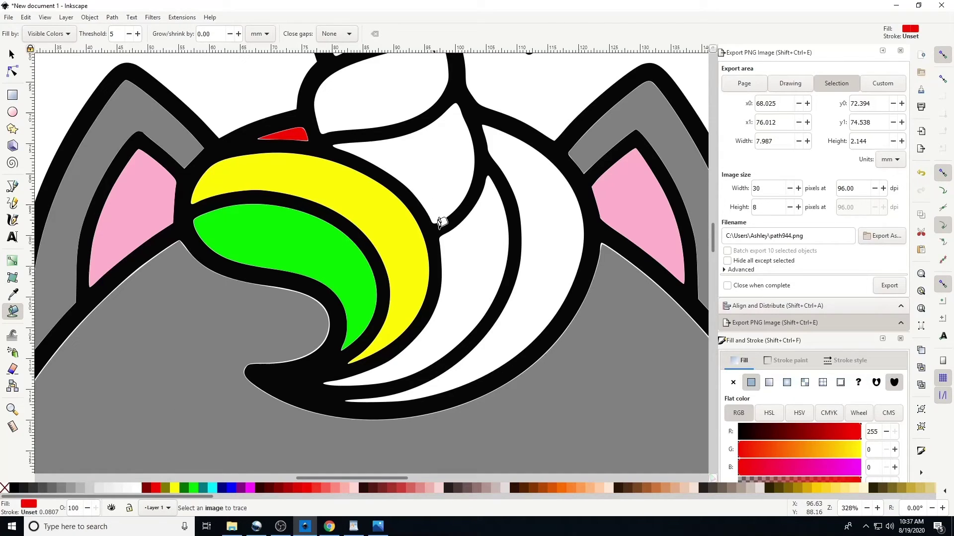
{"action": "left_click", "coordinate": [488, 236]}
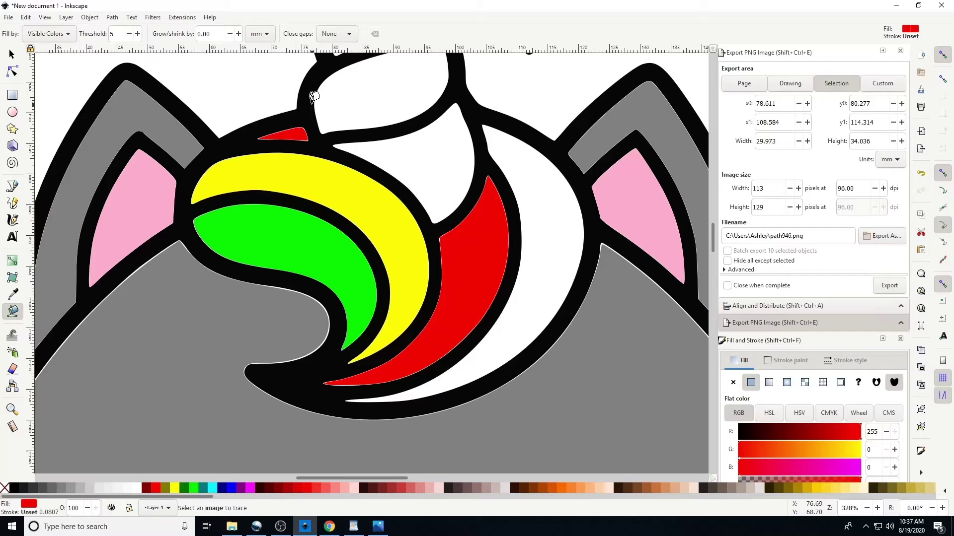
{"action": "left_click", "coordinate": [12, 54]}
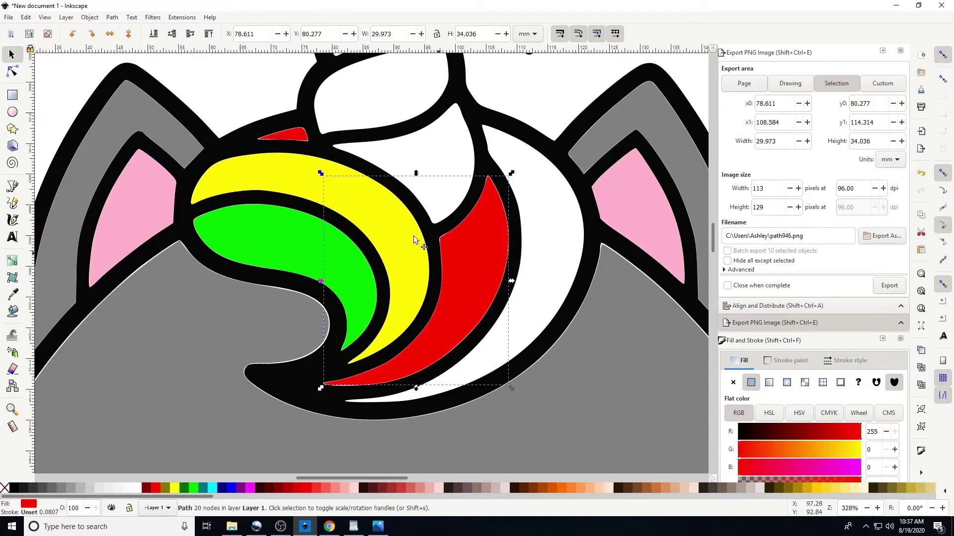
{"action": "left_click", "coordinate": [286, 133], "text": "shift"}
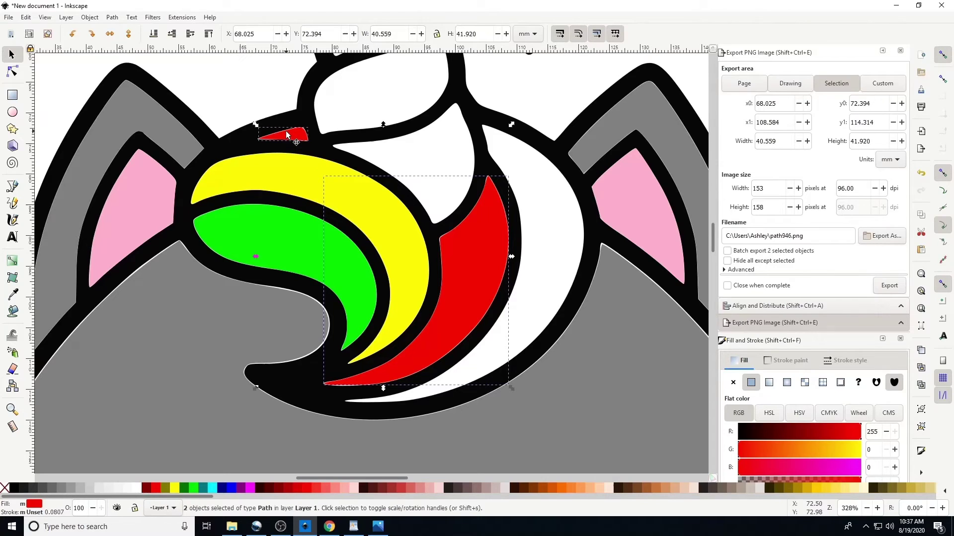
{"action": "left_click", "coordinate": [118, 19]}
{"action": "left_click", "coordinate": [133, 66]}
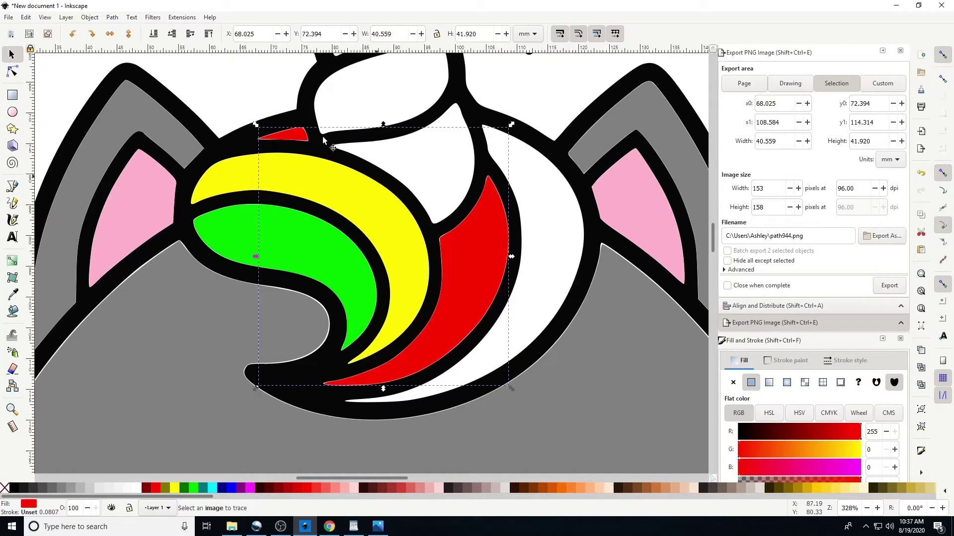
{"action": "left_click", "coordinate": [226, 74]}
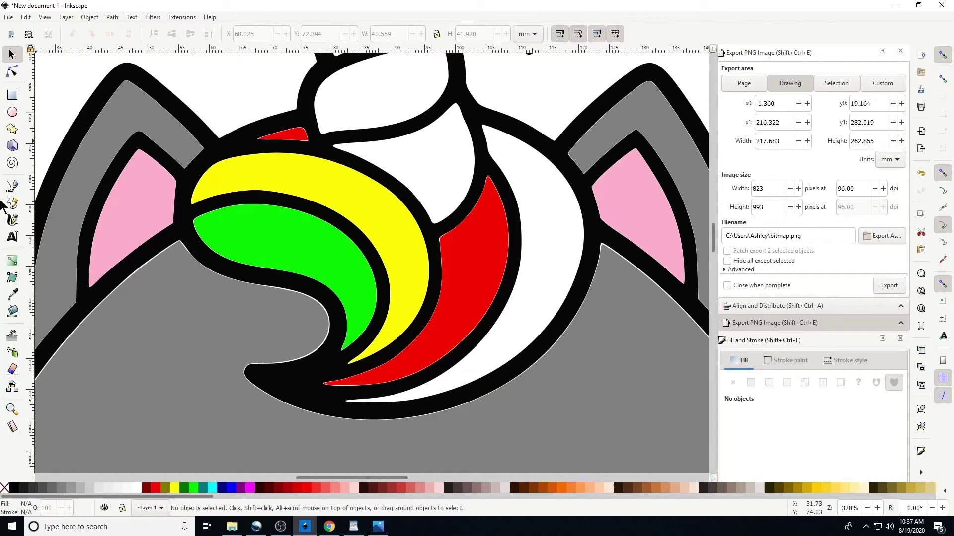
Fill the outermost mane crescent blue (0, 0, 255) and deselect it
{"action": "left_click", "coordinate": [10, 314]}
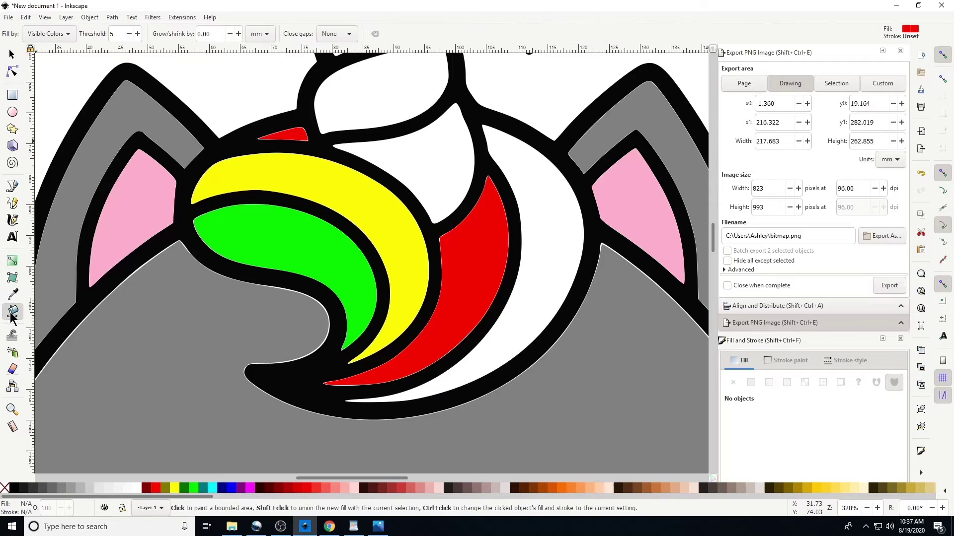
{"action": "left_click", "coordinate": [230, 492]}
{"action": "left_click", "coordinate": [552, 182]}
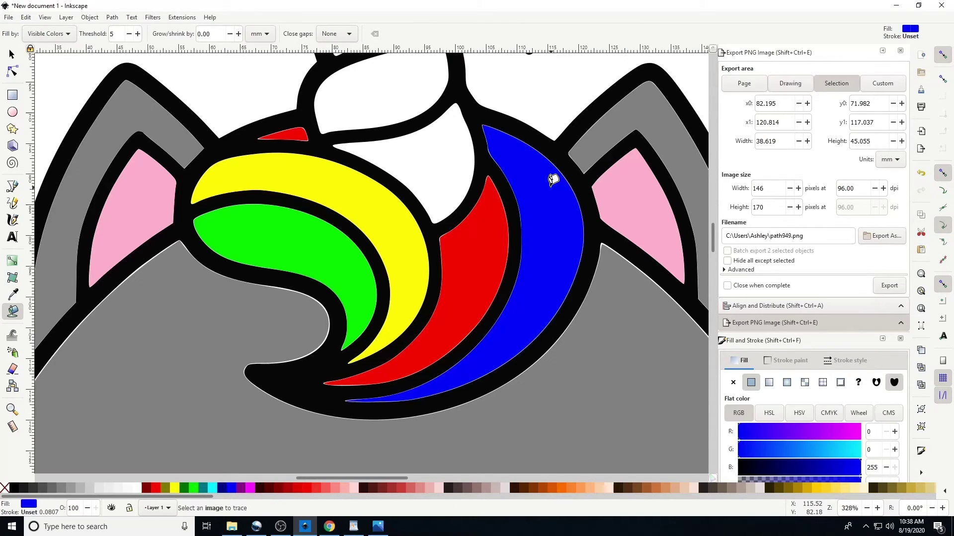
{"action": "left_click", "coordinate": [11, 56]}
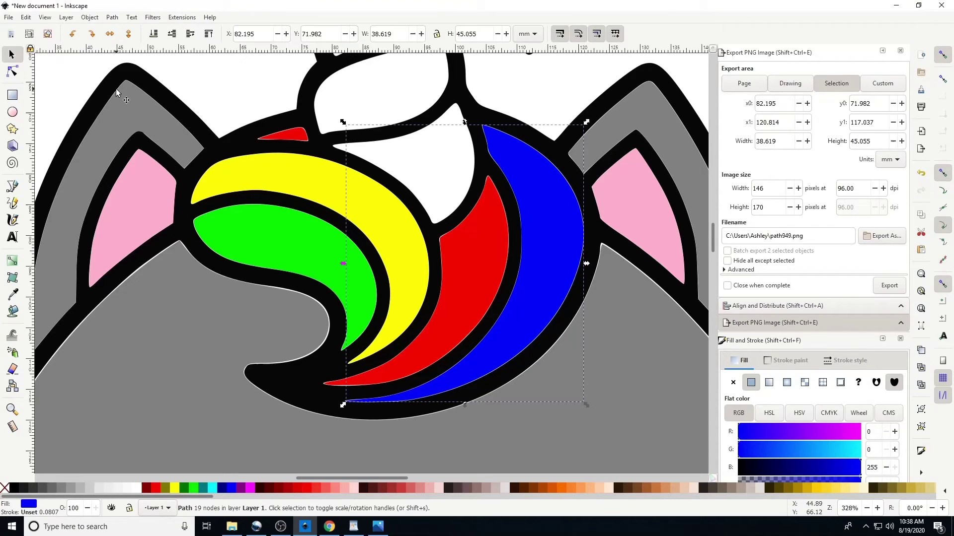
{"action": "left_click", "coordinate": [211, 78]}
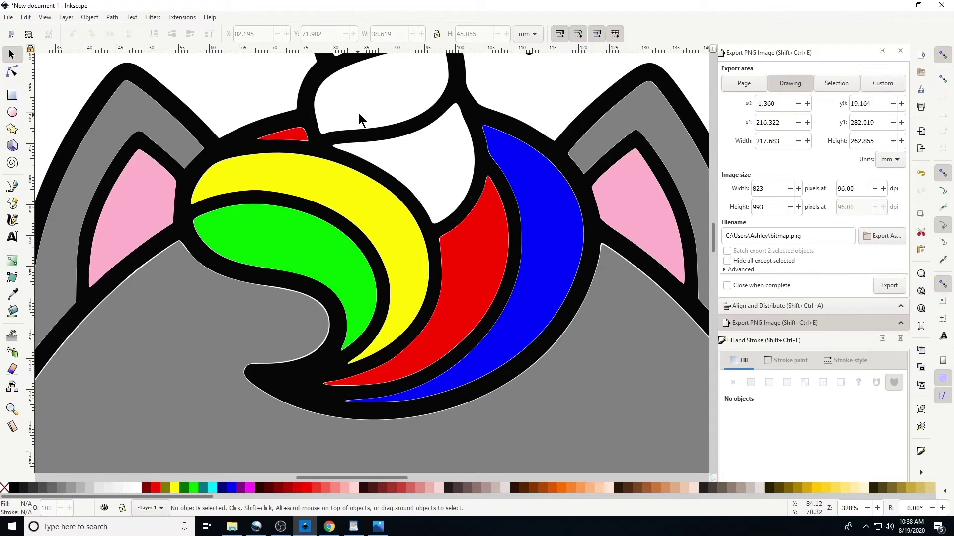
{"action": "scroll", "coordinate": [361, 119], "scroll_direction": "up", "scroll_amount": 2}
{"action": "scroll", "coordinate": [362, 118], "scroll_direction": "up", "scroll_amount": 8}
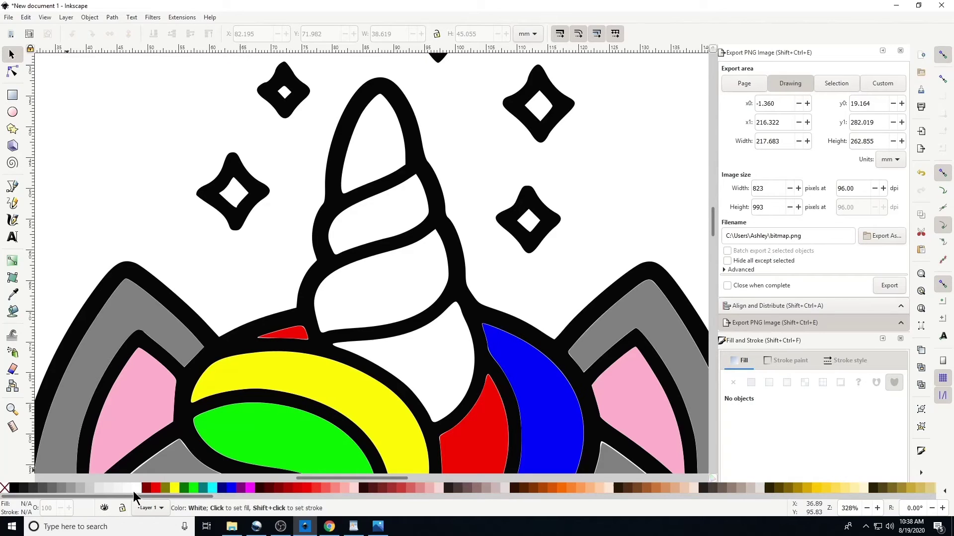
Fill all four horn segments with olive gold (200, 171, 55)
{"action": "left_click_drag", "start_coordinate": [119, 497], "coordinate": [247, 500]}
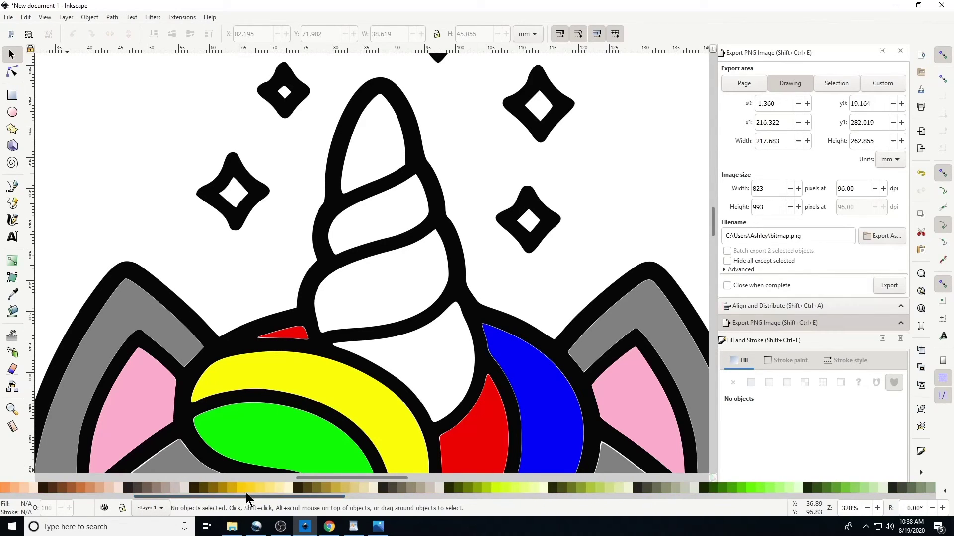
{"action": "left_click", "coordinate": [333, 491]}
{"action": "left_click", "coordinate": [12, 312]}
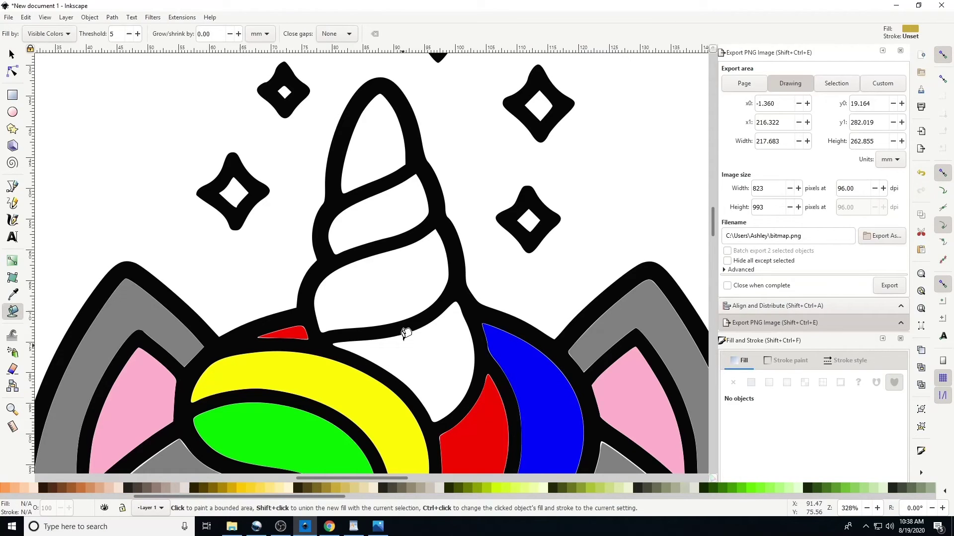
{"action": "left_click", "coordinate": [406, 332]}
{"action": "left_click", "coordinate": [376, 265]}
{"action": "left_click", "coordinate": [375, 230]}
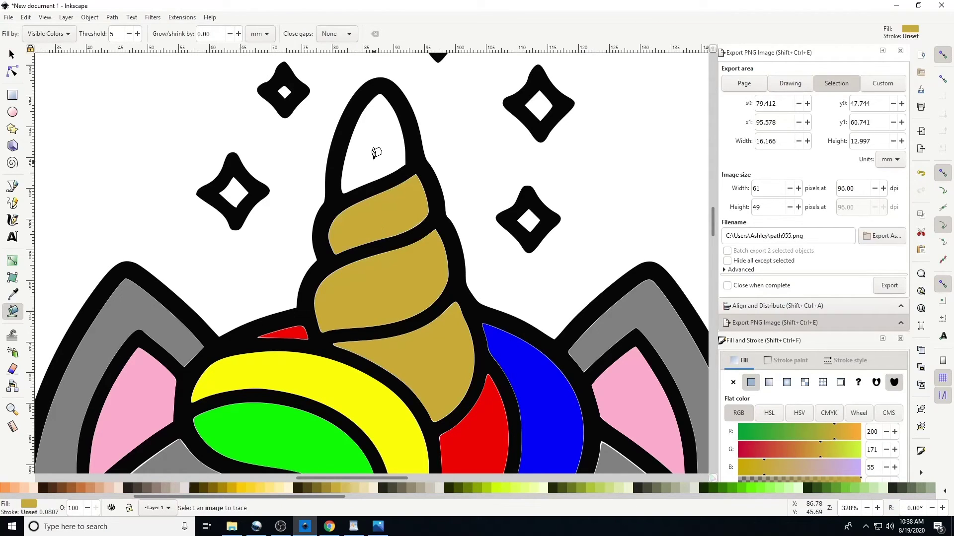
{"action": "left_click", "coordinate": [375, 152]}
Select the four gold horn segments and union them into one shape
{"action": "left_click", "coordinate": [10, 56]}
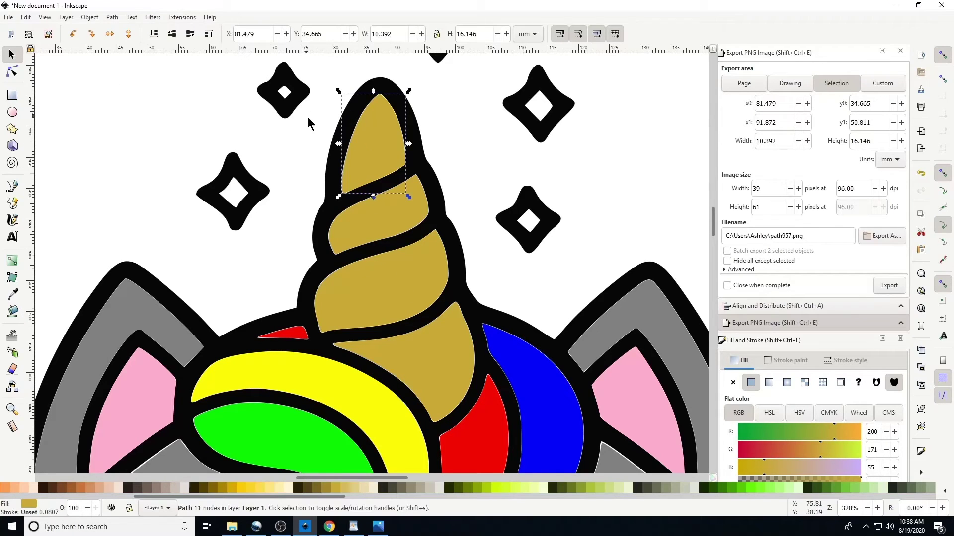
{"action": "left_click", "coordinate": [367, 229], "text": "shift"}
{"action": "left_click", "coordinate": [383, 283], "text": "shift"}
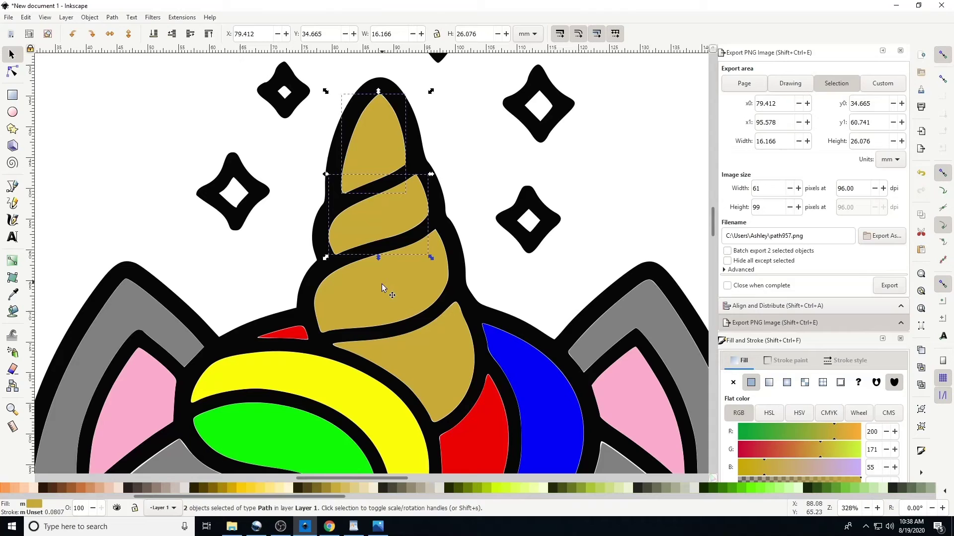
{"action": "left_click", "coordinate": [406, 371], "text": "shift"}
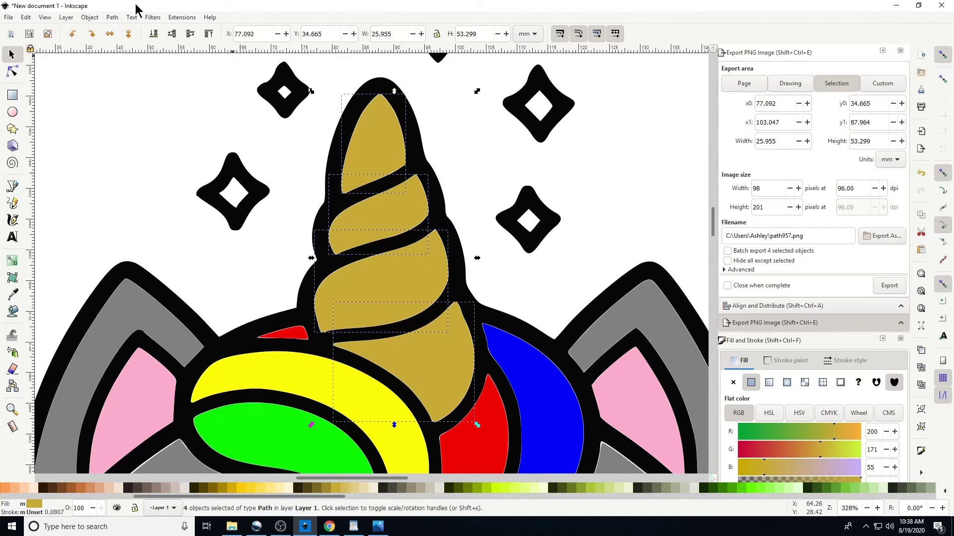
{"action": "left_click", "coordinate": [113, 17]}
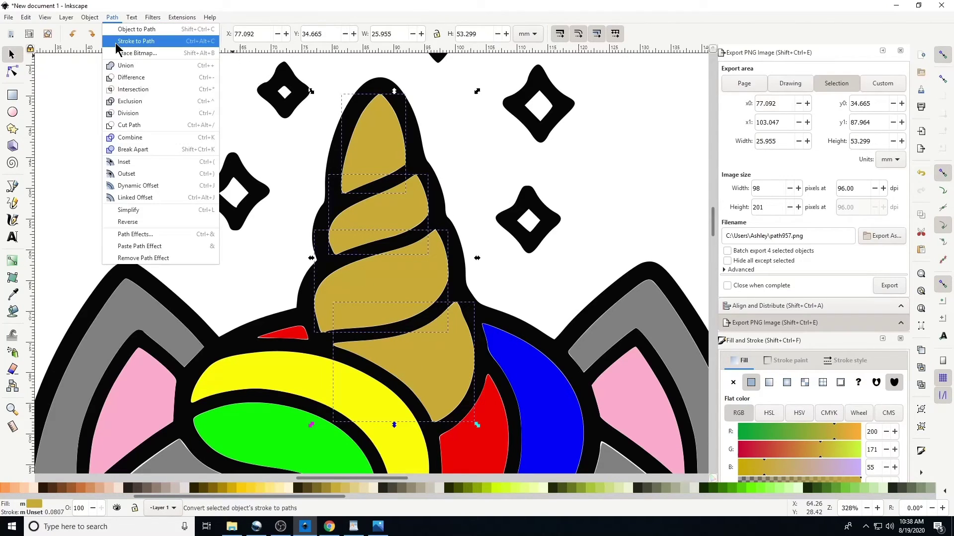
{"action": "left_click", "coordinate": [120, 66]}
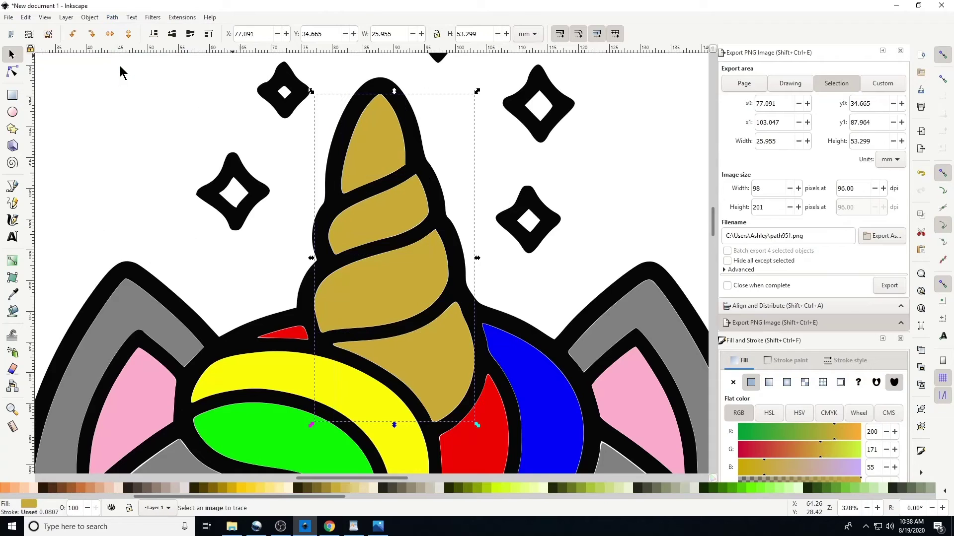
{"action": "left_click", "coordinate": [247, 313]}
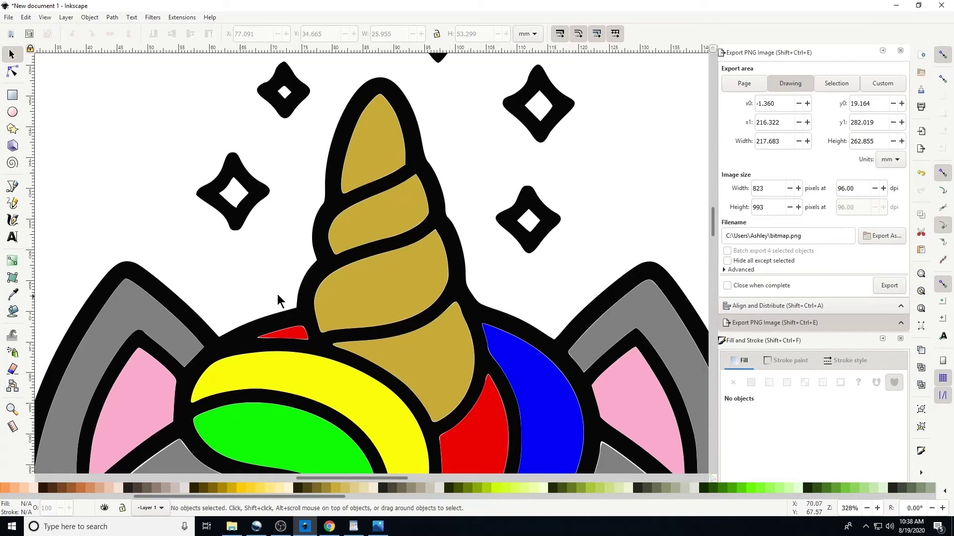
{"action": "key", "text": "minus"}
{"action": "key", "text": "minus"}
{"action": "key", "text": "minus"}
{"action": "key", "text": "minus"}
{"action": "key", "text": "minus"}
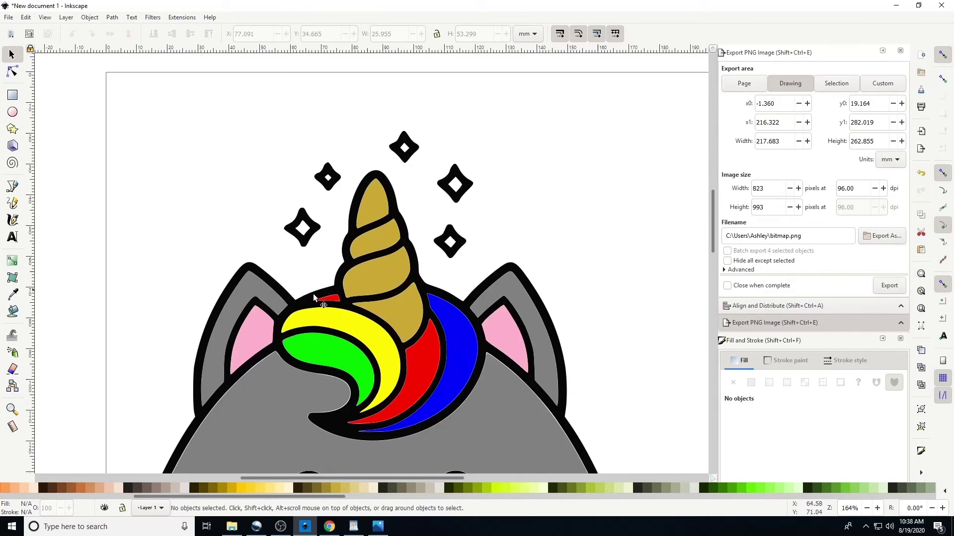
{"action": "key", "text": "minus"}
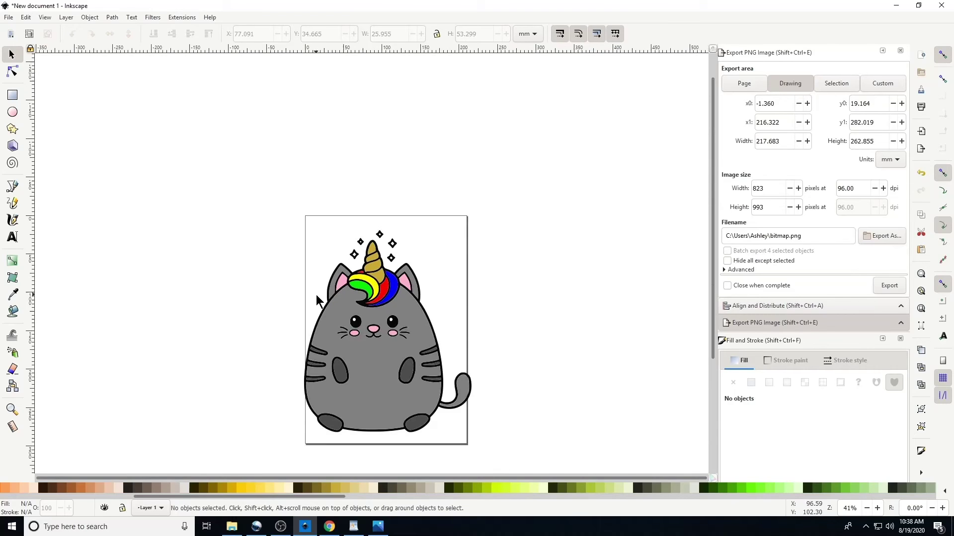
{"action": "key", "text": "plus"}
{"action": "key", "text": "plus"}
{"action": "key", "text": "plus"}
{"action": "key", "text": "plus"}
{"action": "key", "text": "plus"}
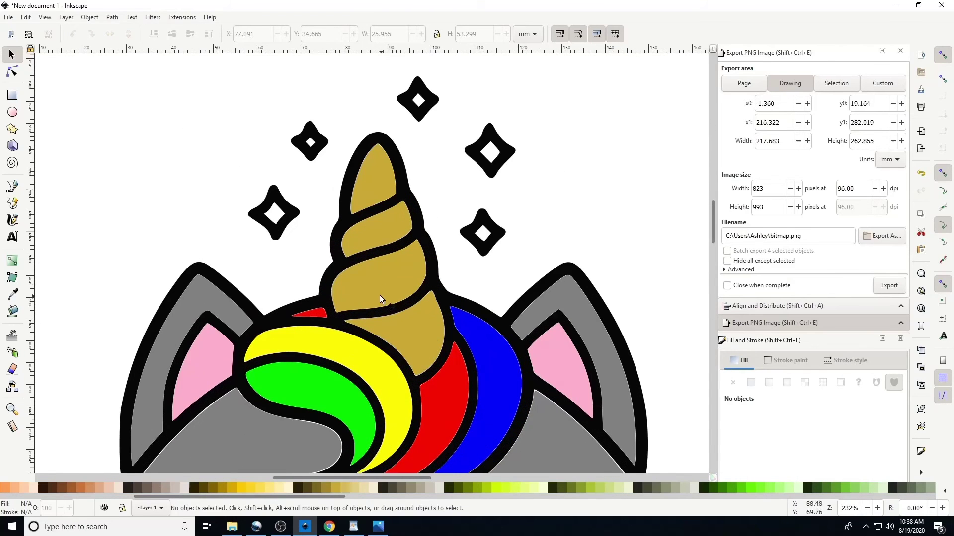
{"action": "scroll", "coordinate": [383, 300], "scroll_direction": "up", "scroll_amount": 2}
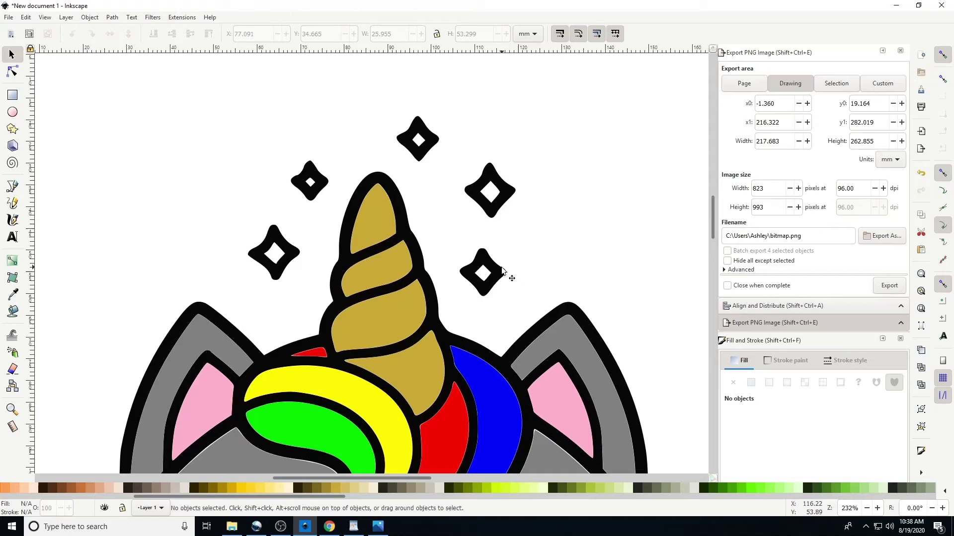
{"action": "left_click", "coordinate": [294, 182]}
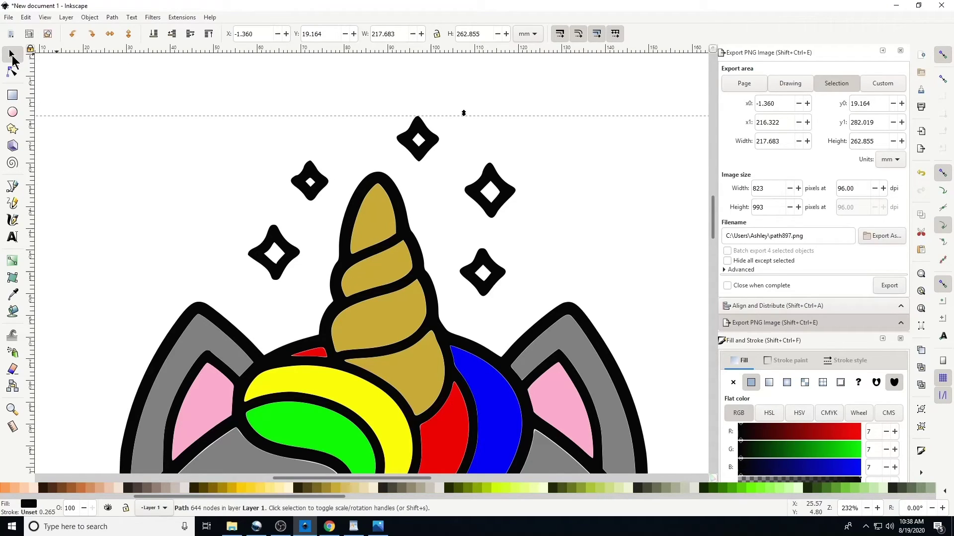
Delete the four small sparkle stars from the outline by removing their nodes
{"action": "left_click", "coordinate": [13, 72]}
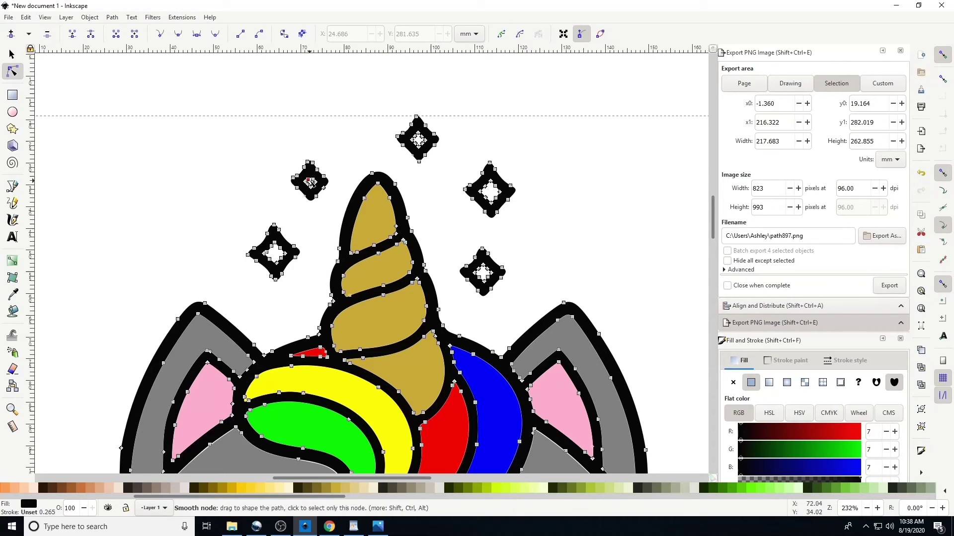
{"action": "left_click_drag", "start_coordinate": [266, 133], "coordinate": [338, 214]}
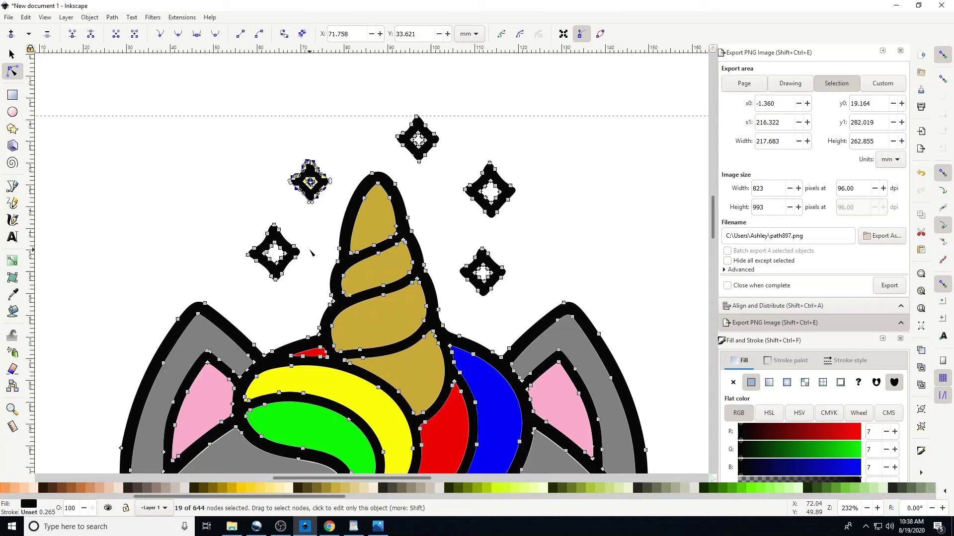
{"action": "key", "text": "Delete"}
{"action": "left_click_drag", "start_coordinate": [210, 186], "coordinate": [317, 288]}
{"action": "key", "text": "Delete"}
{"action": "left_click_drag", "start_coordinate": [416, 118], "coordinate": [529, 222]}
{"action": "key", "text": "Delete"}
{"action": "key", "text": "Delete"}
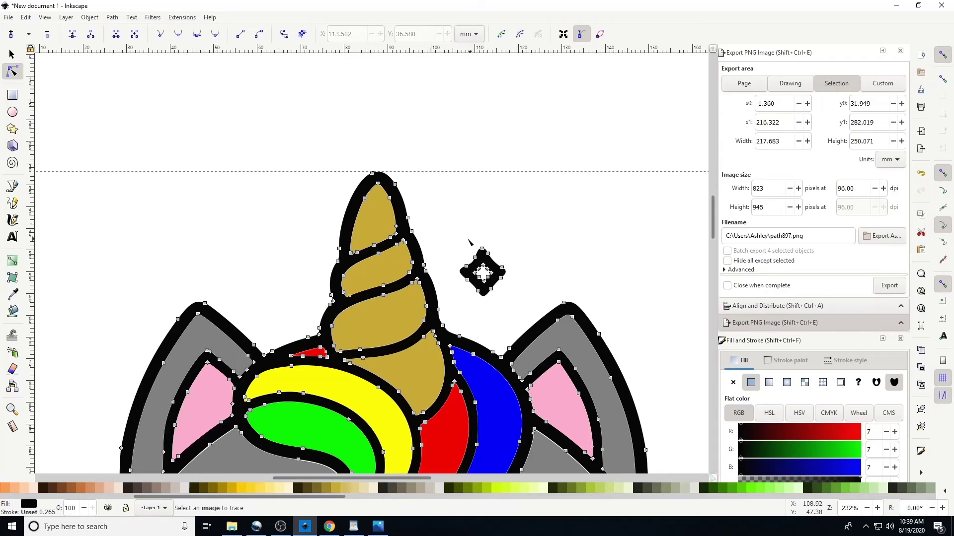
{"action": "left_click_drag", "start_coordinate": [460, 240], "coordinate": [511, 300]}
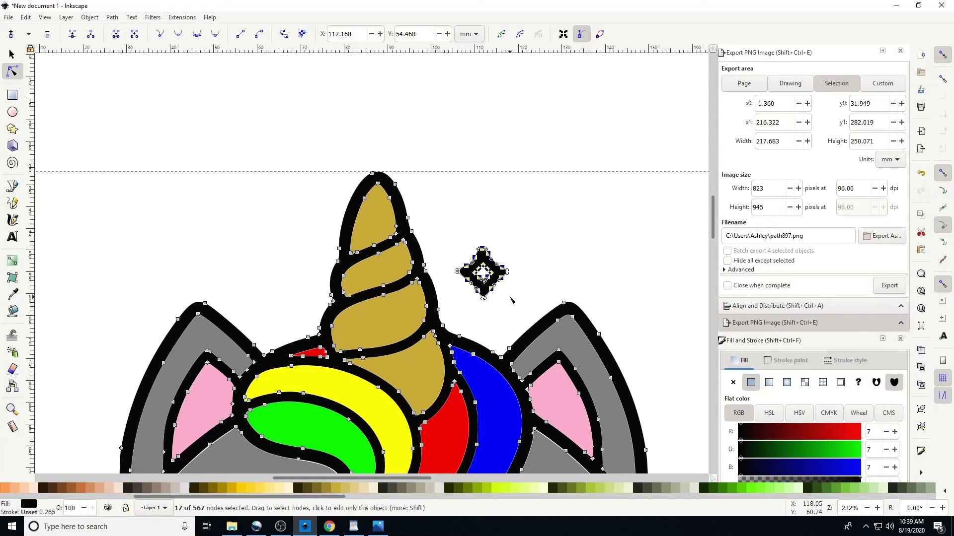
{"action": "key", "text": "Delete"}
Zoom out to the whole cat and deselect the outline
{"action": "key", "text": "minus"}
{"action": "key", "text": "minus"}
{"action": "key", "text": "minus"}
{"action": "key", "text": "minus"}
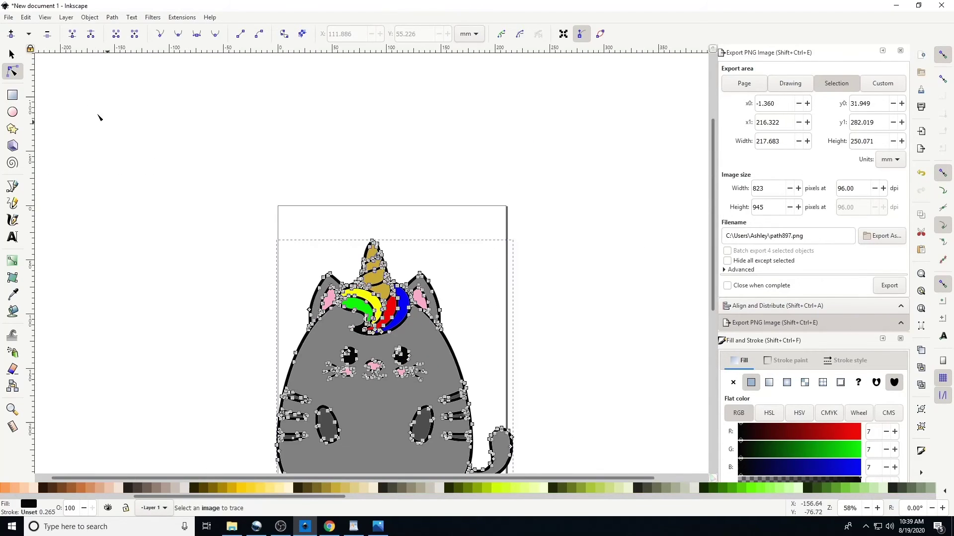
{"action": "left_click", "coordinate": [13, 55]}
{"action": "scroll", "coordinate": [414, 255], "scroll_direction": "down", "scroll_amount": 4}
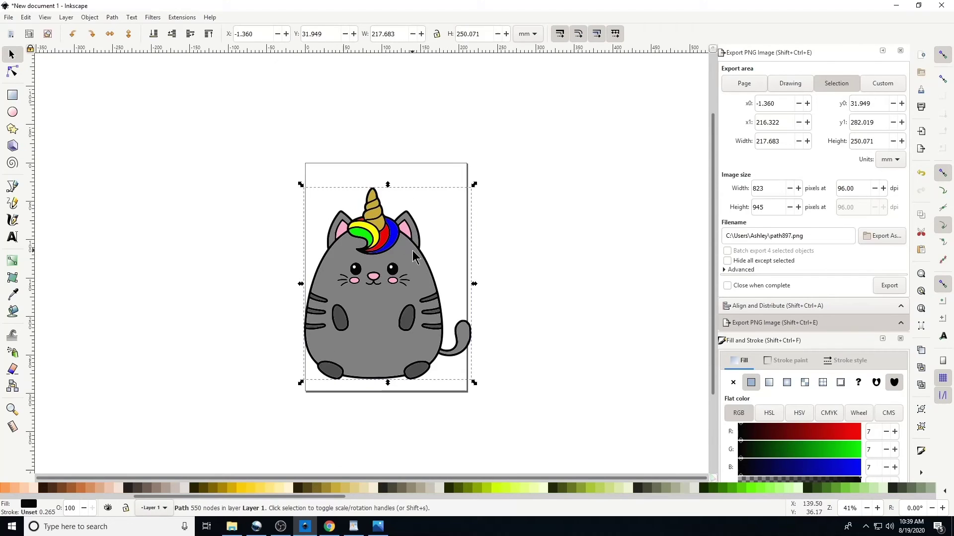
{"action": "scroll", "coordinate": [415, 255], "scroll_direction": "up", "scroll_amount": 2}
{"action": "scroll", "coordinate": [415, 255], "scroll_direction": "down", "scroll_amount": 3}
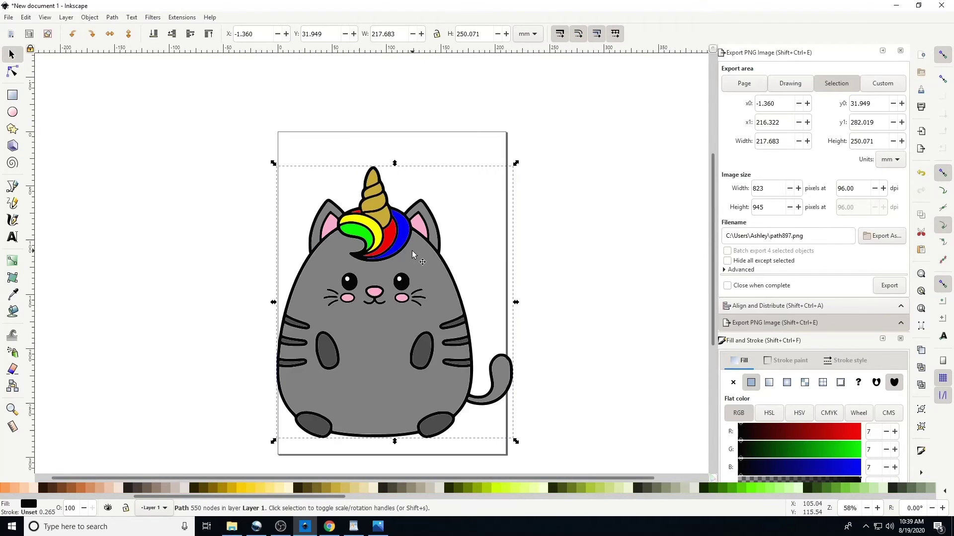
{"action": "left_click", "coordinate": [257, 198]}
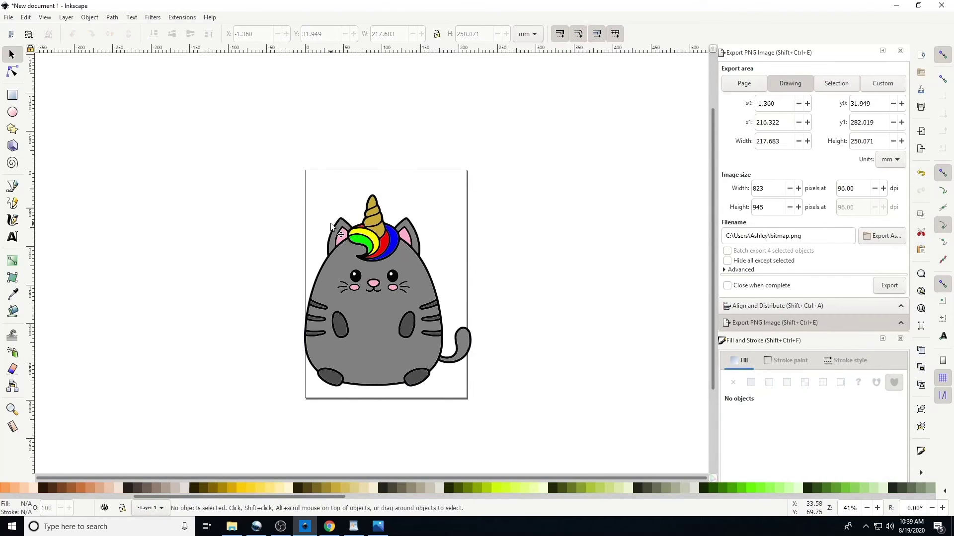
Turn on the checkerboard background in Document Properties
{"action": "left_click", "coordinate": [12, 19]}
{"action": "left_click", "coordinate": [47, 190]}
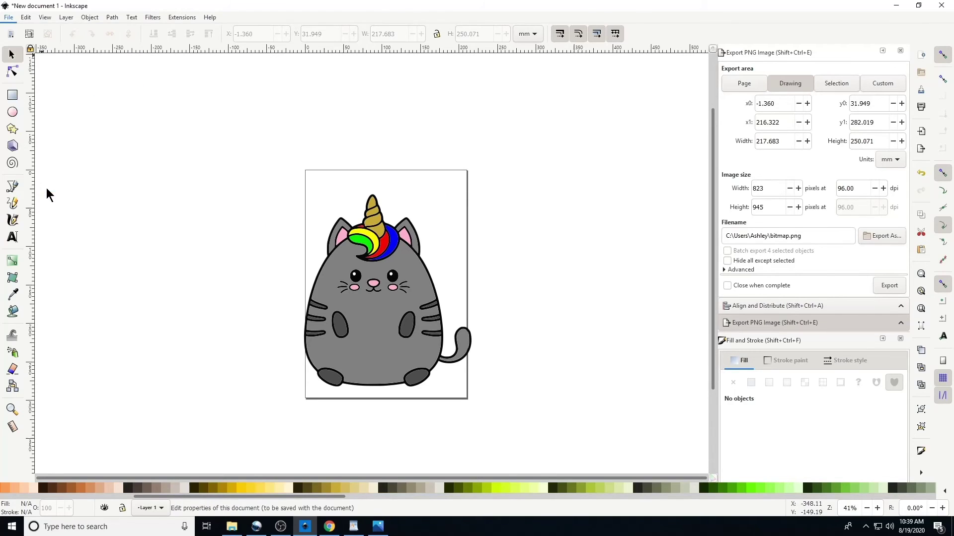
{"action": "left_click_drag", "start_coordinate": [476, 274], "coordinate": [599, 46]}
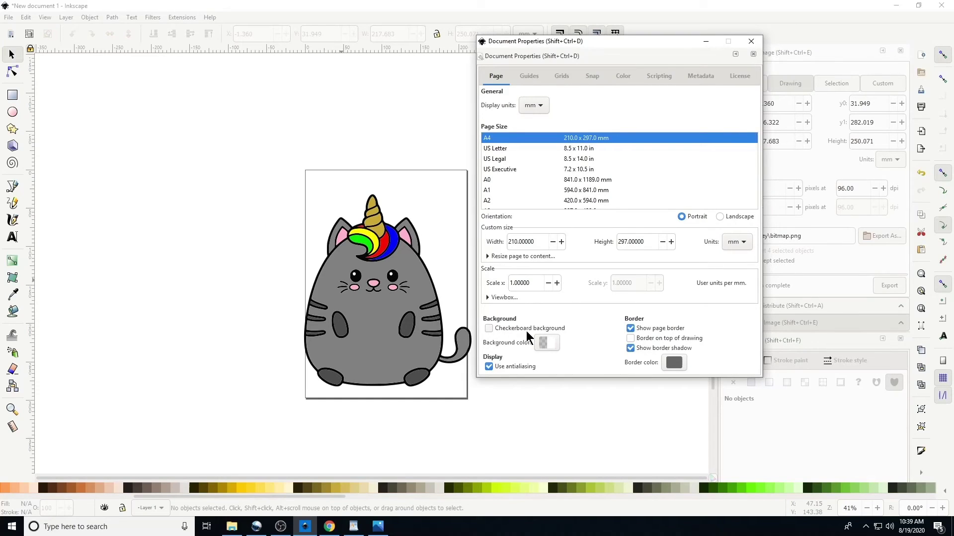
{"action": "left_click", "coordinate": [490, 329]}
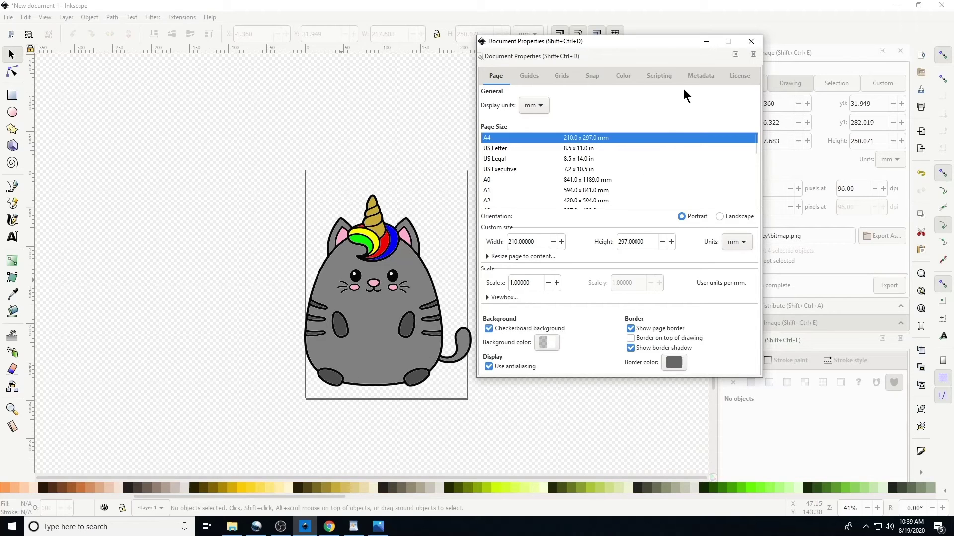
{"action": "left_click", "coordinate": [751, 42]}
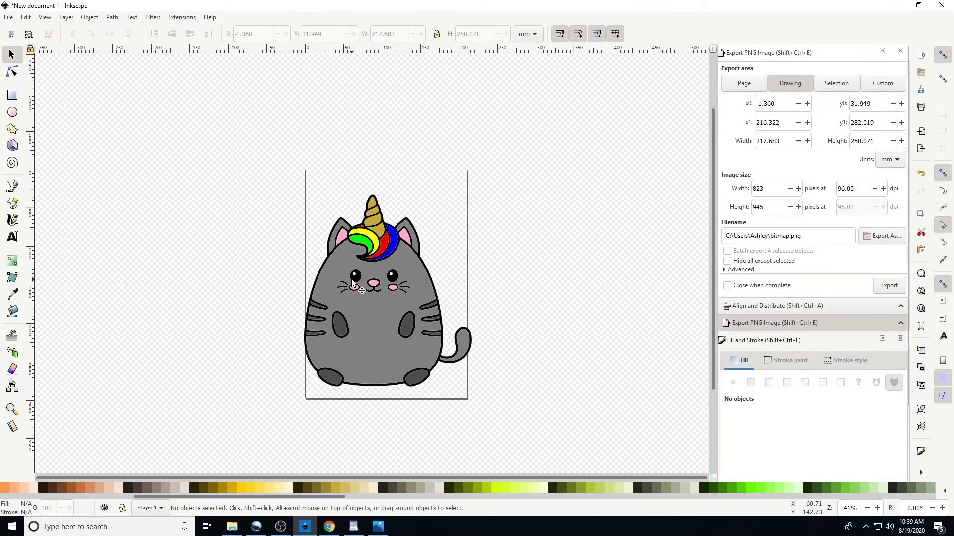
Zoom in on the cat's face
{"action": "left_click", "coordinate": [363, 287]}
{"action": "key", "text": "3"}
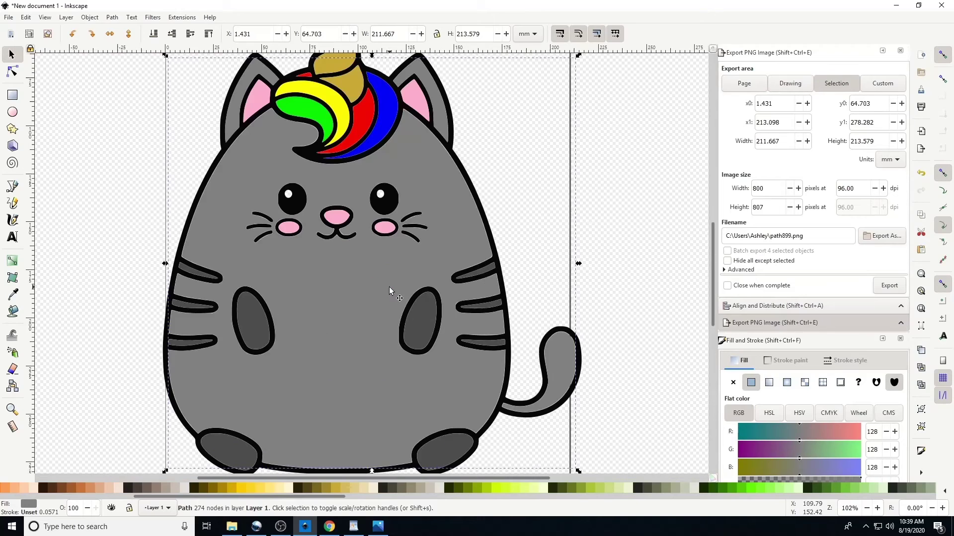
{"action": "scroll", "coordinate": [124, 231], "scroll_direction": "up", "scroll_amount": 2}
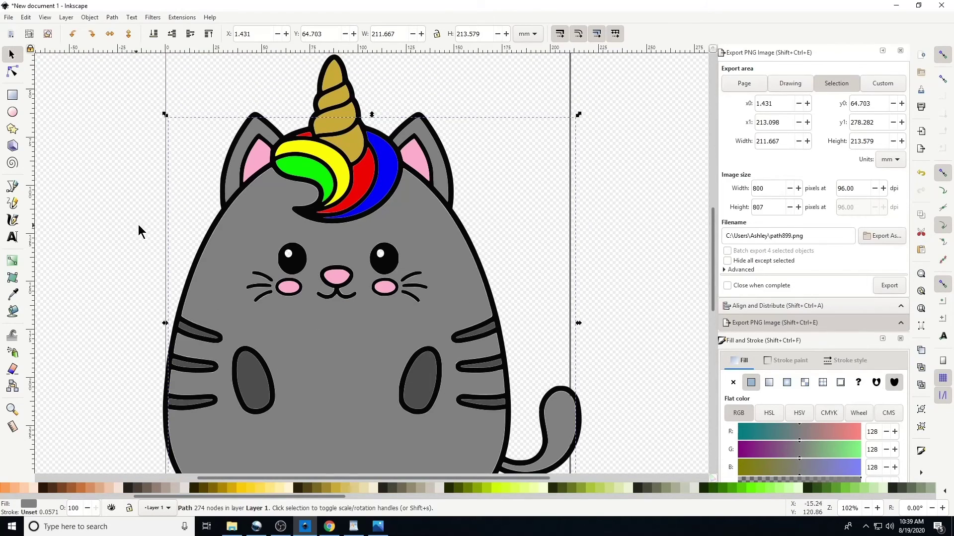
{"action": "key", "text": "plus"}
{"action": "key", "text": "plus"}
{"action": "key", "text": "plus"}
{"action": "scroll", "coordinate": [191, 237], "scroll_direction": "down", "scroll_amount": 2}
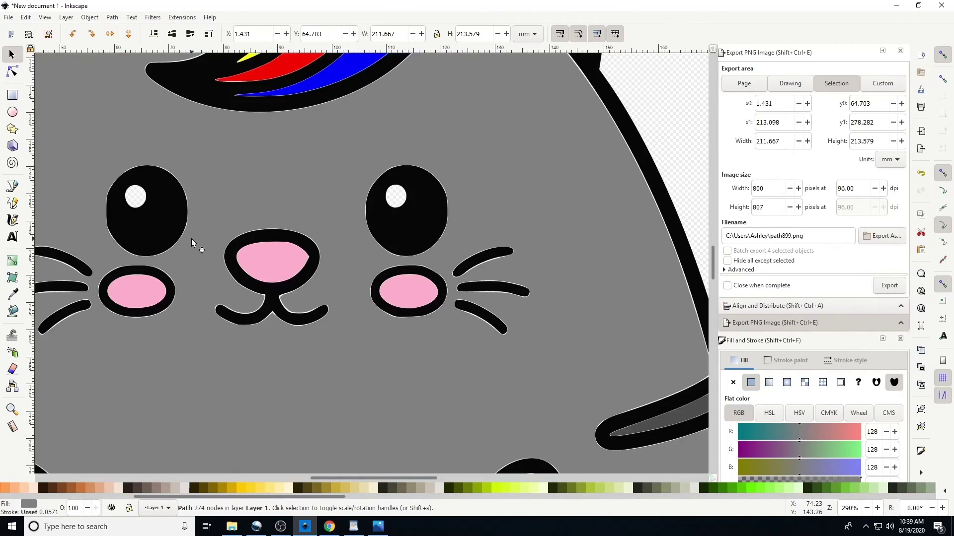
{"action": "left_click", "coordinate": [663, 132]}
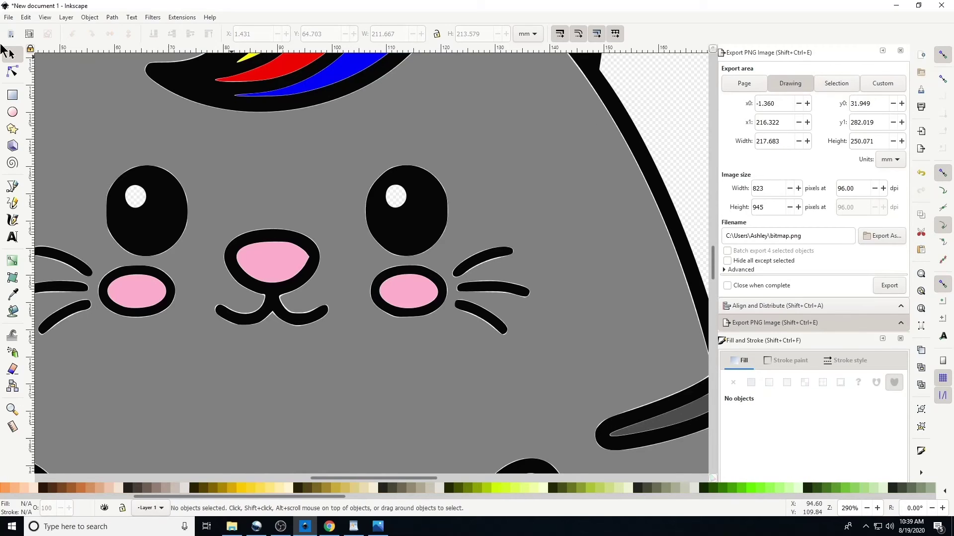
Fill the left and right eye highlights with white
{"action": "left_click", "coordinate": [11, 313]}
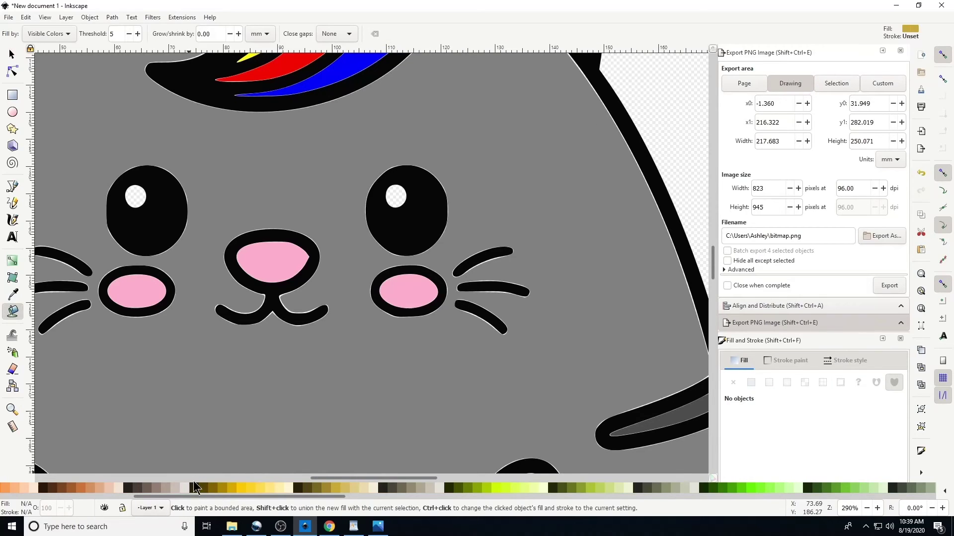
{"action": "left_click_drag", "start_coordinate": [179, 496], "coordinate": [3, 498]}
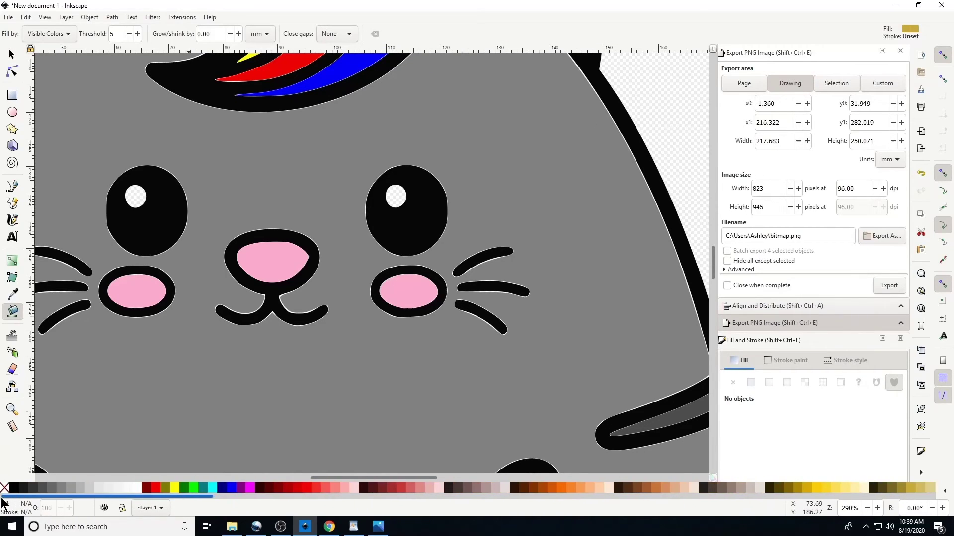
{"action": "left_click", "coordinate": [134, 488]}
{"action": "left_click", "coordinate": [143, 190]}
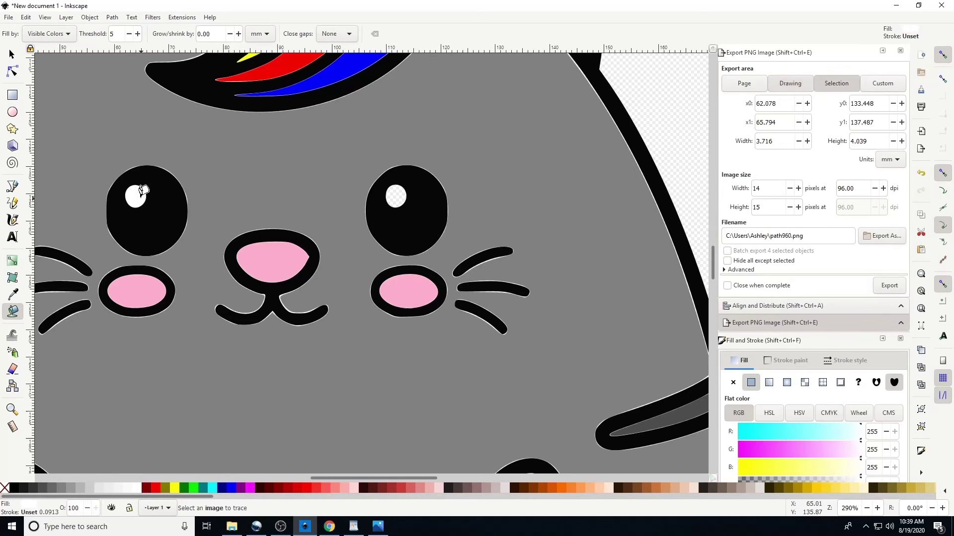
{"action": "left_click", "coordinate": [397, 195]}
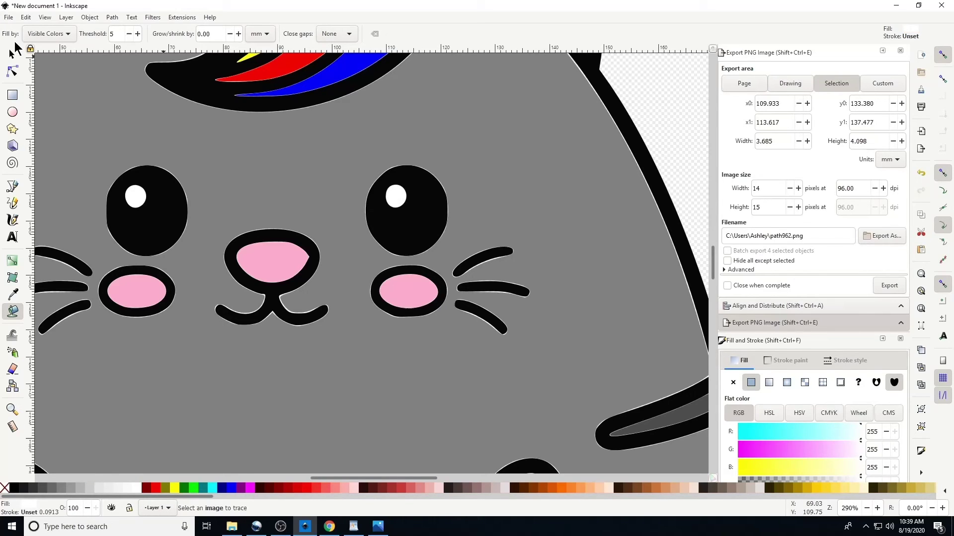
Select both eye highlights and join them into one path
{"action": "left_click", "coordinate": [13, 54]}
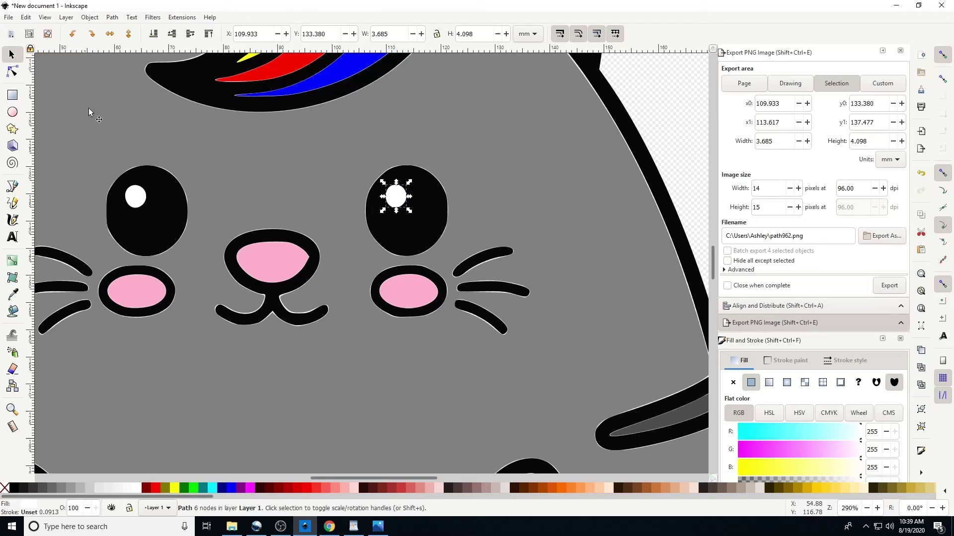
{"action": "left_click", "coordinate": [132, 199], "text": "shift"}
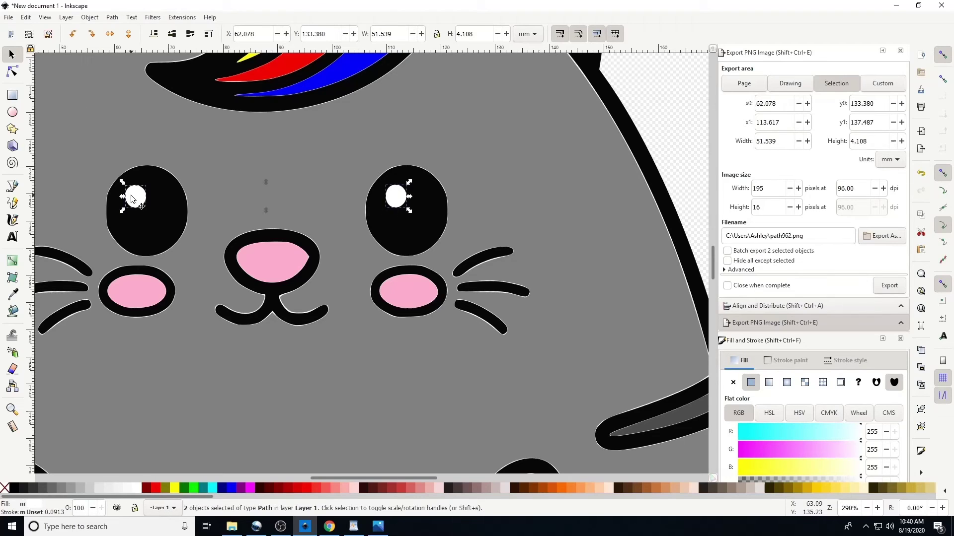
{"action": "left_click", "coordinate": [113, 17]}
{"action": "left_click", "coordinate": [130, 53]}
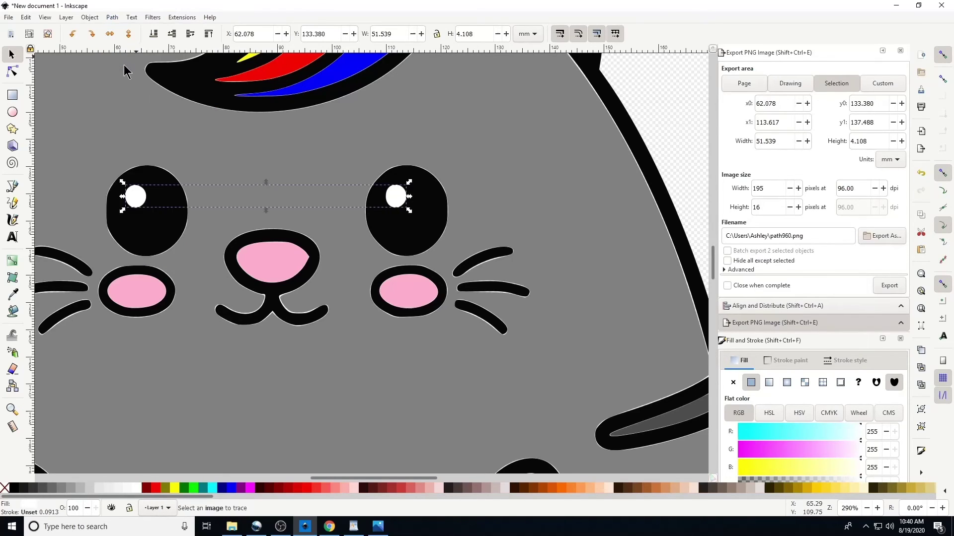
{"action": "key", "text": "minus"}
{"action": "key", "text": "minus"}
{"action": "key", "text": "minus"}
{"action": "key", "text": "minus"}
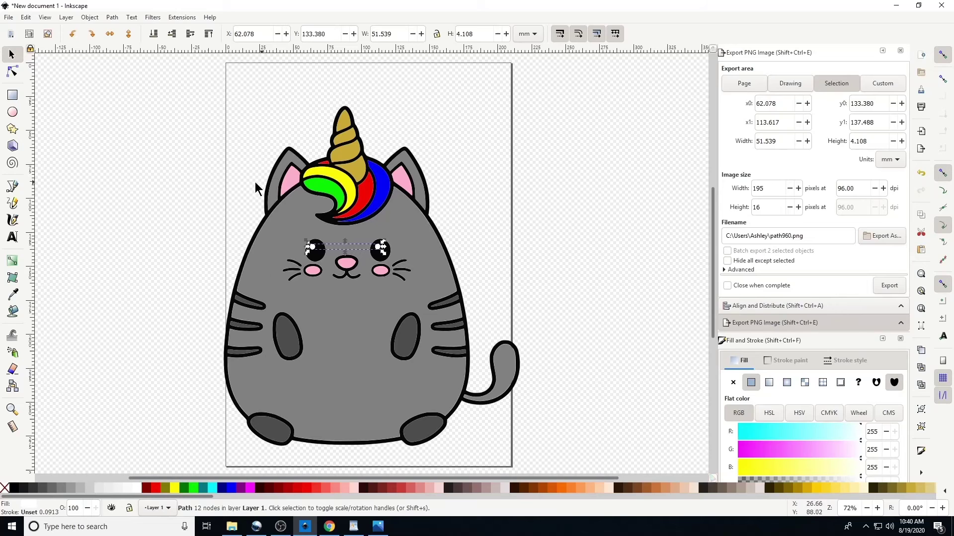
{"action": "key", "text": "plus"}
{"action": "key", "text": "plus"}
{"action": "key", "text": "plus"}
{"action": "key", "text": "plus"}
{"action": "key", "text": "plus"}
{"action": "key", "text": "plus"}
{"action": "key", "text": "plus"}
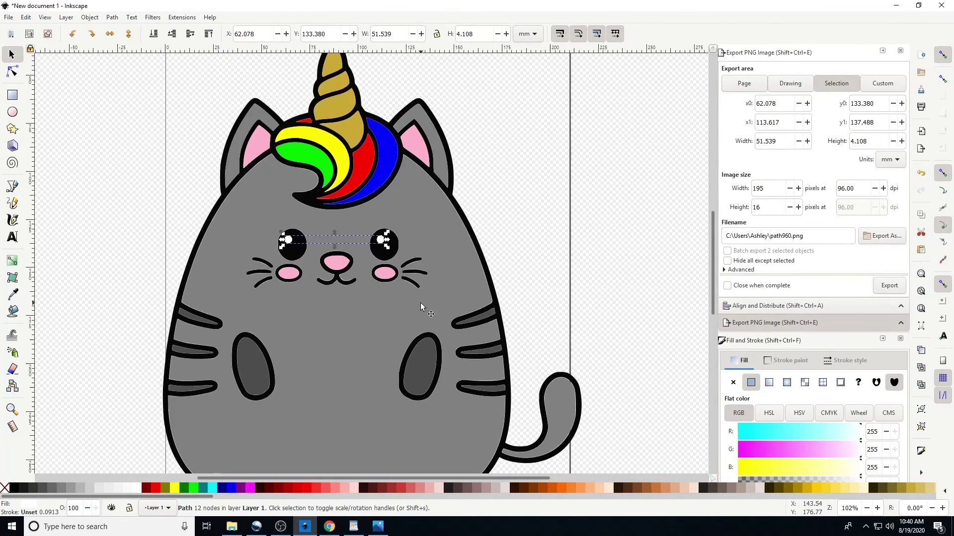
{"action": "key", "text": "plus"}
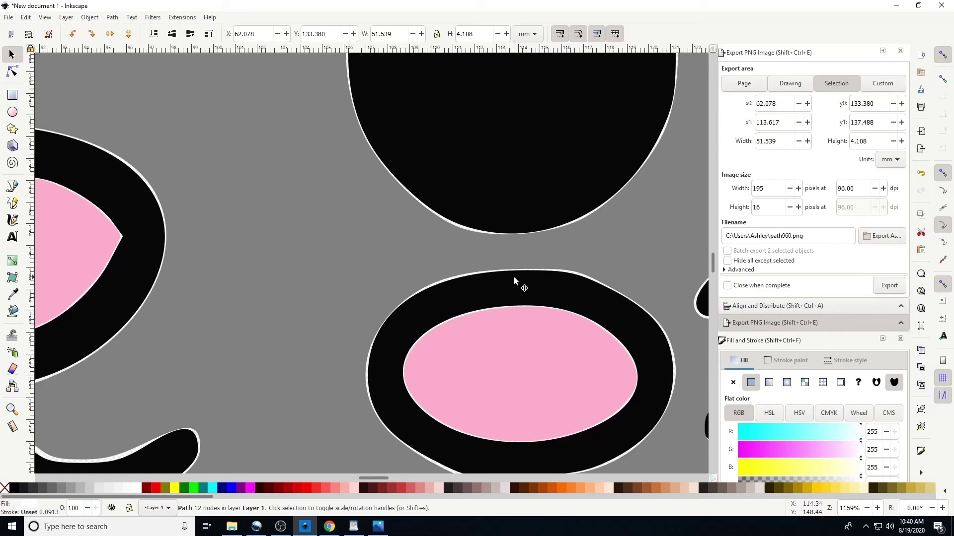
{"action": "scroll", "coordinate": [449, 261], "scroll_direction": "up", "scroll_amount": 4}
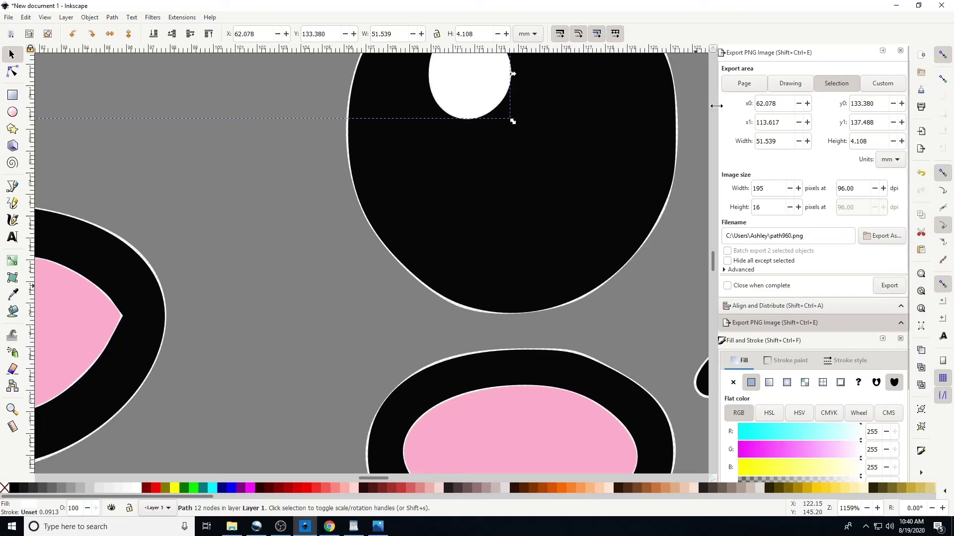
{"action": "key", "text": "minus"}
{"action": "key", "text": "minus"}
{"action": "key", "text": "minus"}
{"action": "key", "text": "minus"}
{"action": "key", "text": "minus"}
{"action": "key", "text": "minus"}
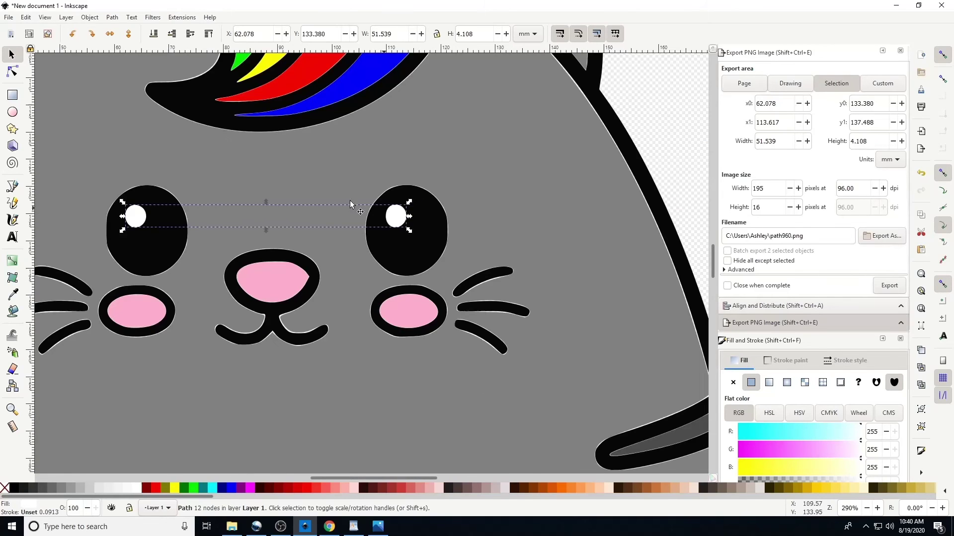
{"action": "key", "text": "minus"}
{"action": "scroll", "coordinate": [278, 189], "scroll_direction": "up", "scroll_amount": 3}
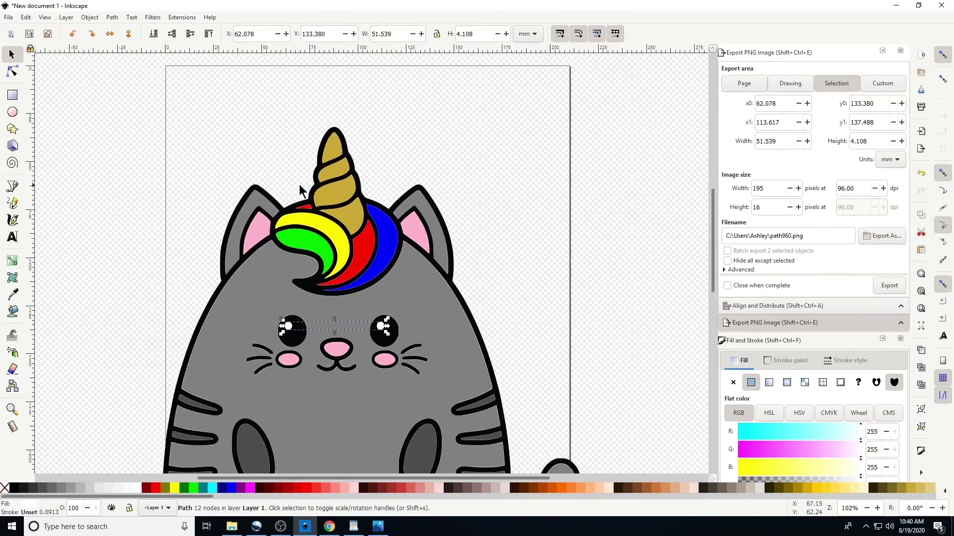
{"action": "left_click", "coordinate": [336, 130]}
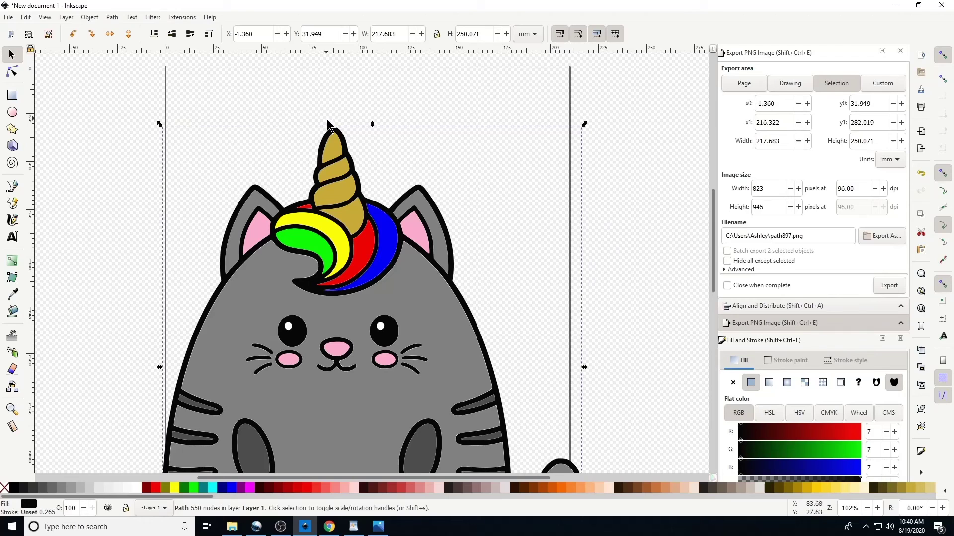
{"action": "left_click_drag", "start_coordinate": [336, 130], "coordinate": [409, 130]}
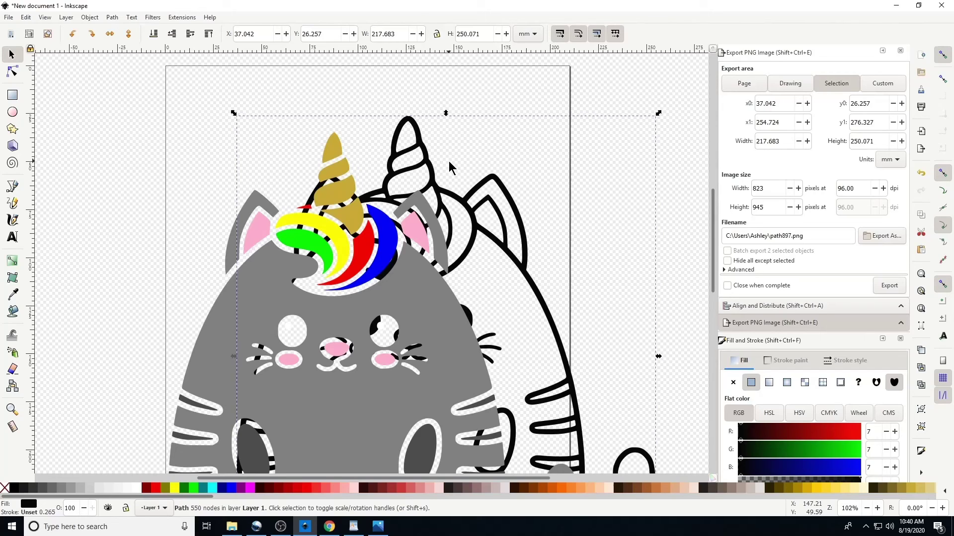
{"action": "key", "text": "ctrl+z"}
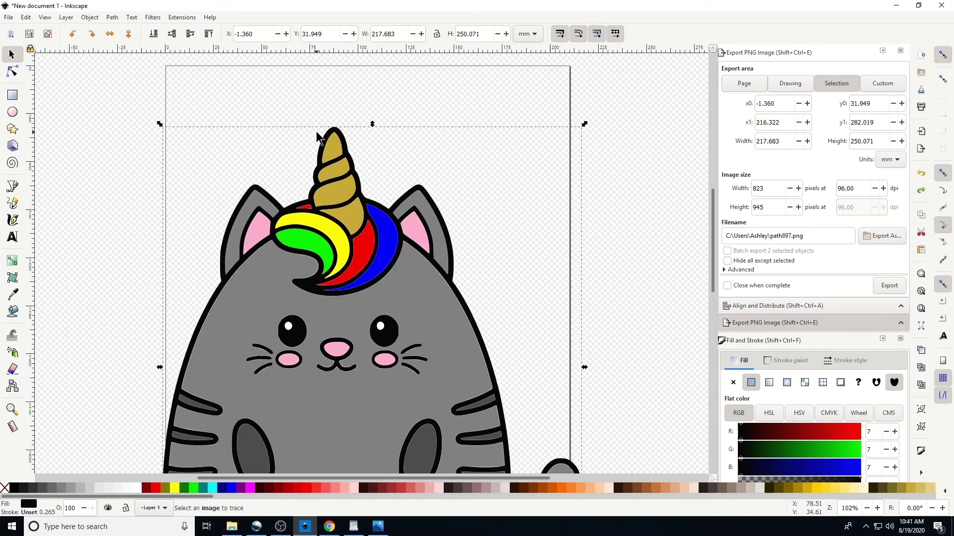
Break apart the black outline, then union its pieces into one solid silhouette
{"action": "left_click", "coordinate": [112, 17]}
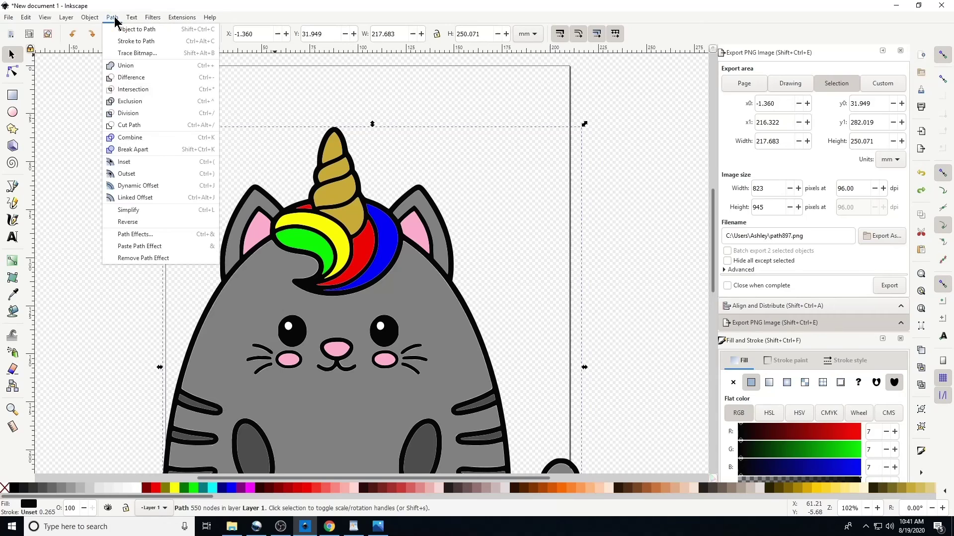
{"action": "left_click", "coordinate": [133, 148]}
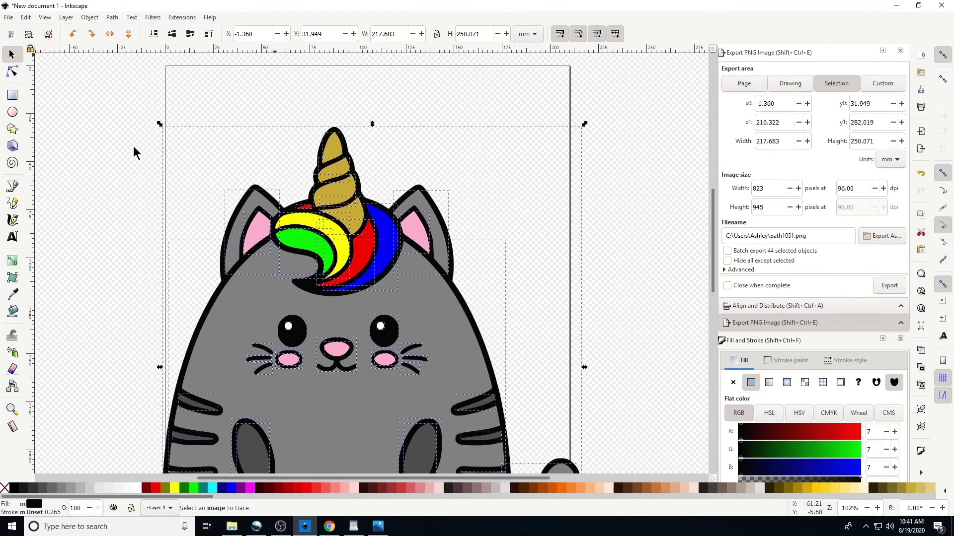
{"action": "scroll", "coordinate": [132, 147], "scroll_direction": "down", "scroll_amount": 4}
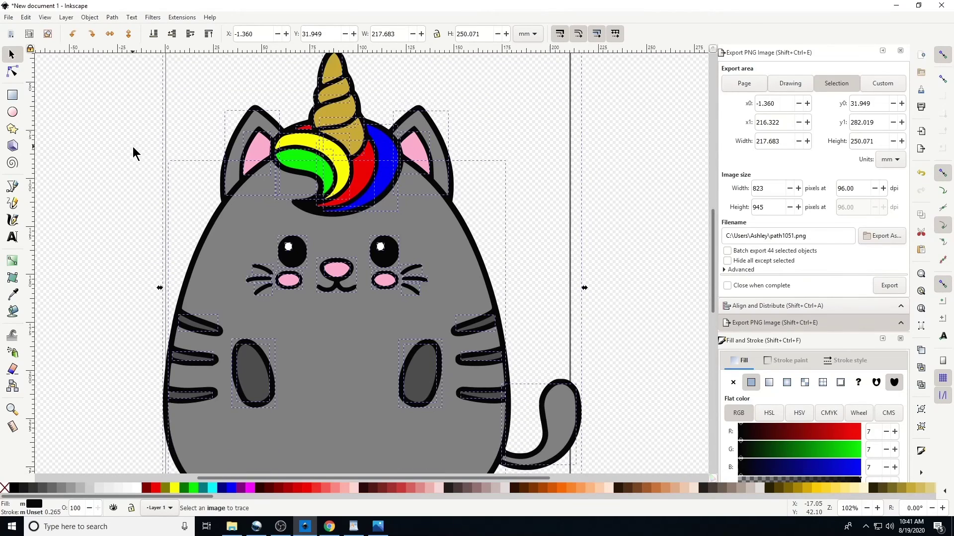
{"action": "scroll", "coordinate": [133, 147], "scroll_direction": "up", "scroll_amount": 4}
{"action": "scroll", "coordinate": [133, 147], "scroll_direction": "up", "scroll_amount": 1}
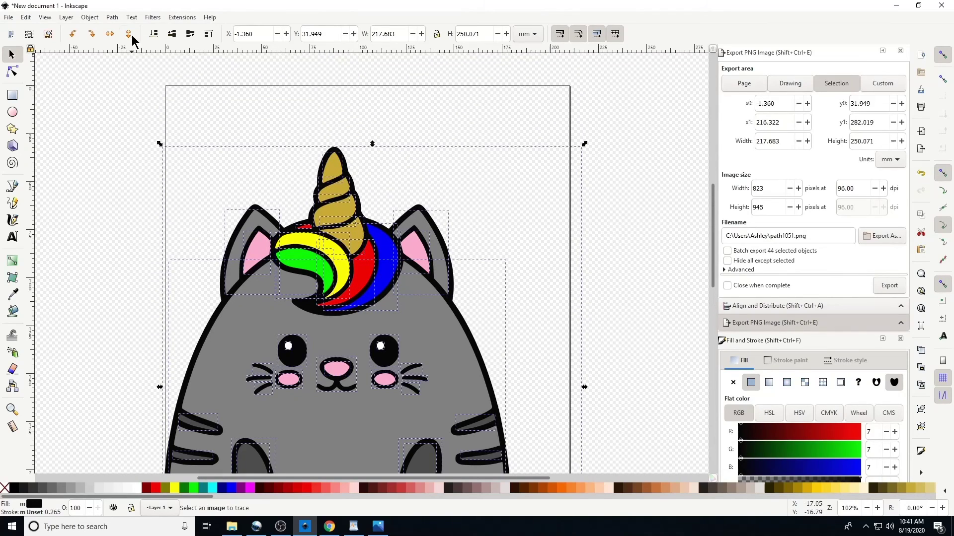
{"action": "left_click", "coordinate": [112, 18]}
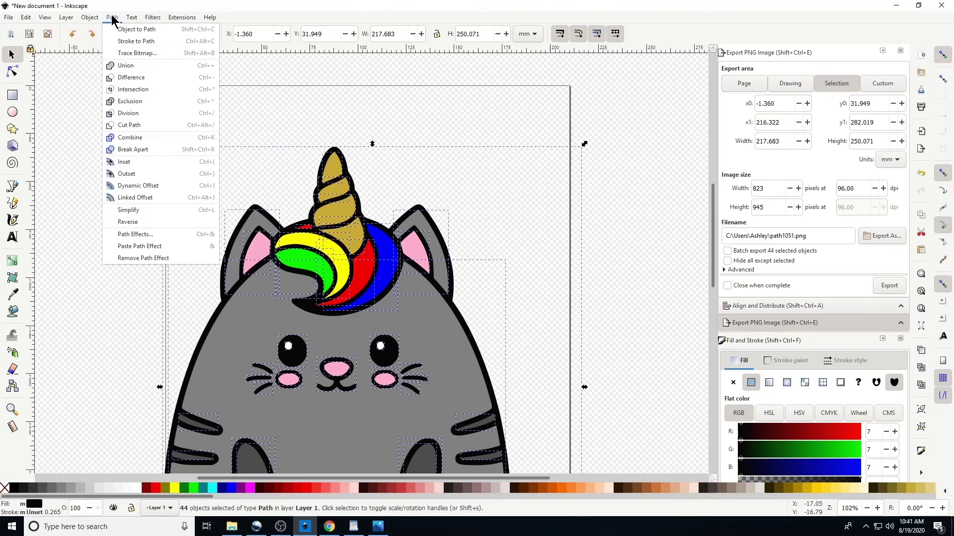
{"action": "left_click", "coordinate": [121, 67]}
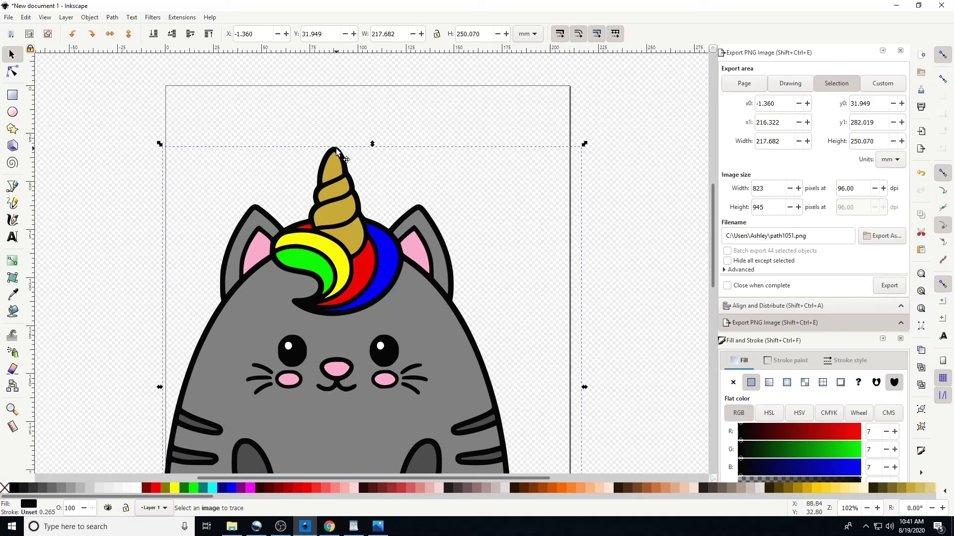
Drag the black silhouette aside to check it, then undo it back behind the cat
{"action": "left_click_drag", "start_coordinate": [336, 148], "coordinate": [553, 122]}
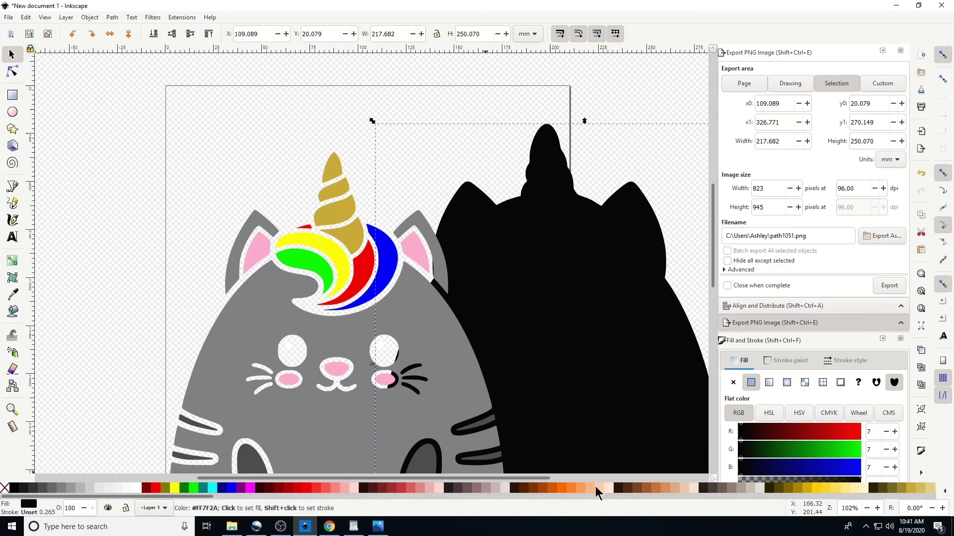
{"action": "left_click", "coordinate": [451, 174]}
{"action": "left_click", "coordinate": [473, 227]}
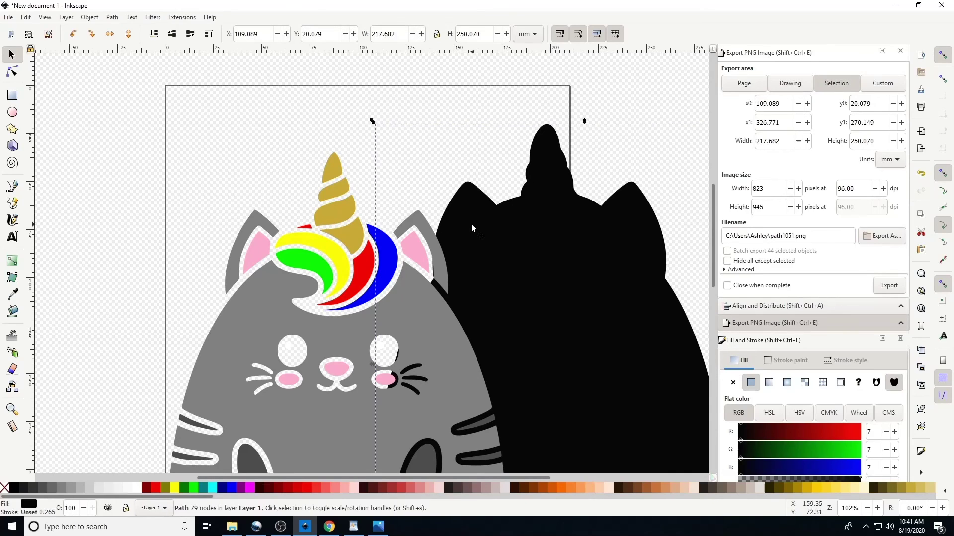
{"action": "key", "text": "ctrl+z"}
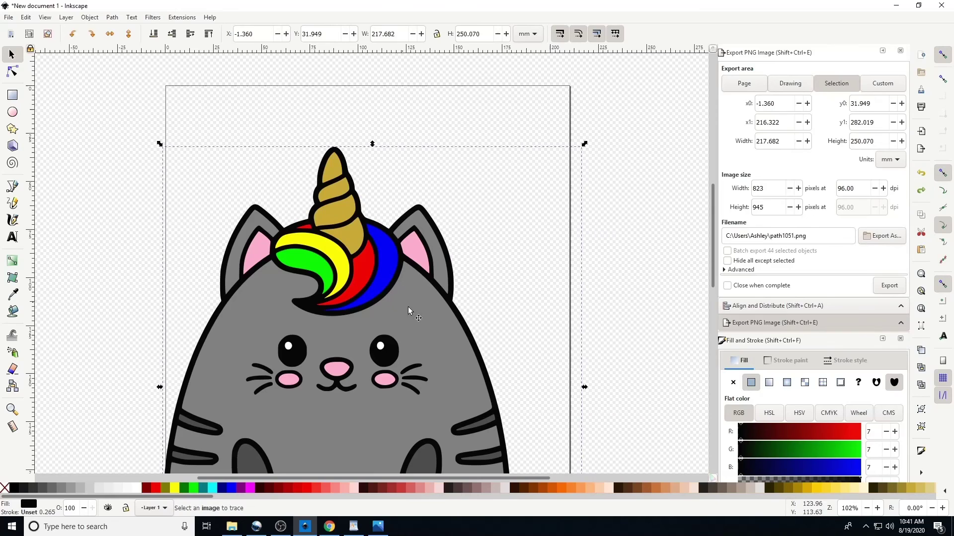
{"action": "key", "text": "plus"}
{"action": "key", "text": "plus"}
{"action": "key", "text": "plus"}
{"action": "key", "text": "plus"}
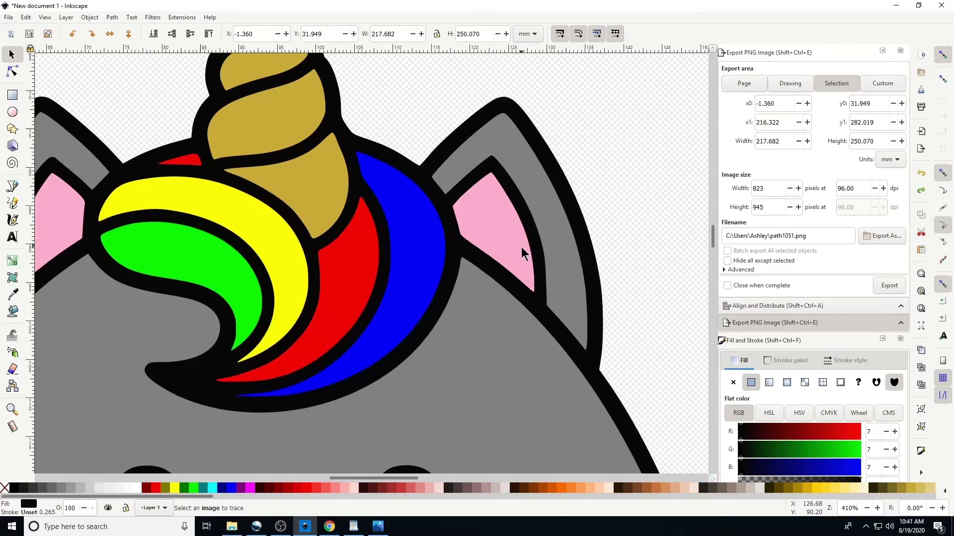
{"action": "scroll", "coordinate": [520, 249], "scroll_direction": "up", "scroll_amount": 4}
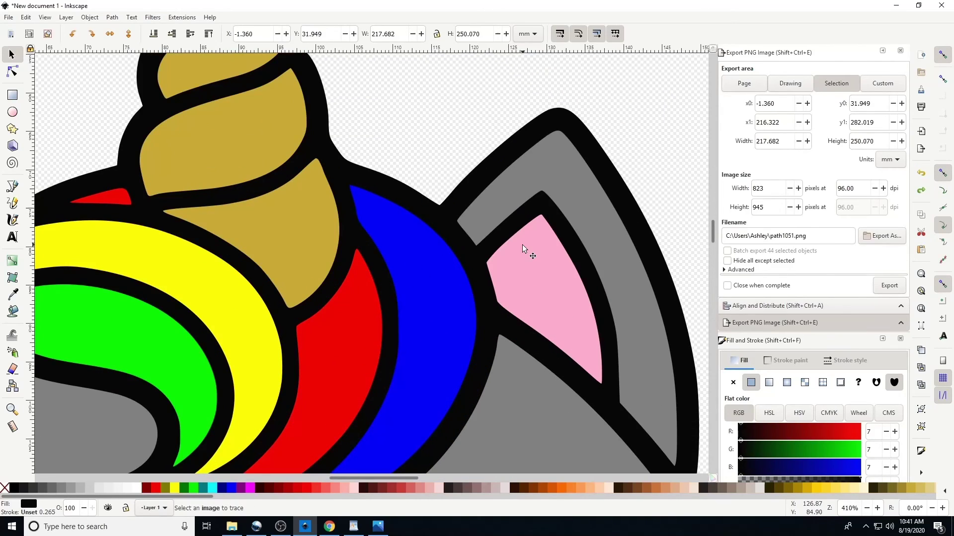
{"action": "key", "text": "minus"}
{"action": "key", "text": "minus"}
{"action": "key", "text": "minus"}
{"action": "key", "text": "minus"}
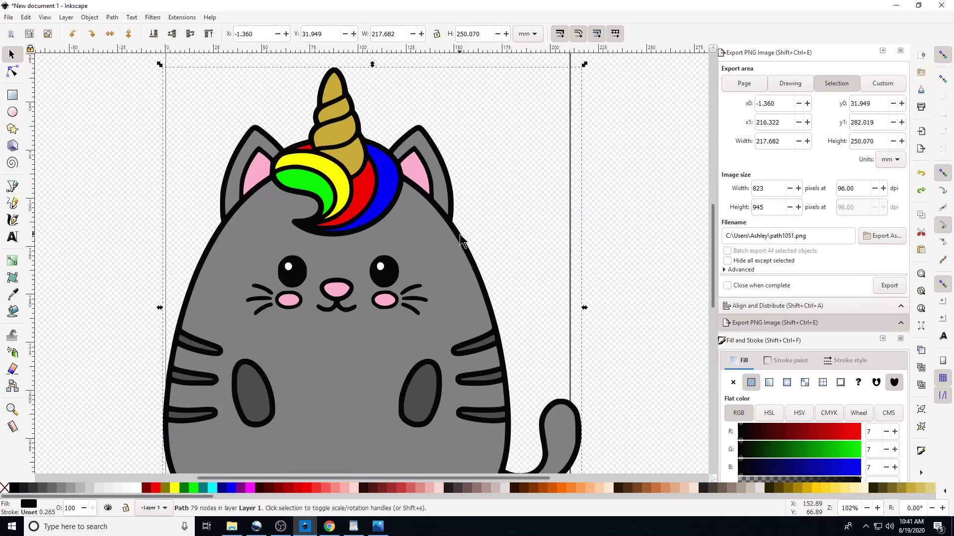
{"action": "key", "text": "minus"}
{"action": "key", "text": "minus"}
{"action": "key", "text": "minus"}
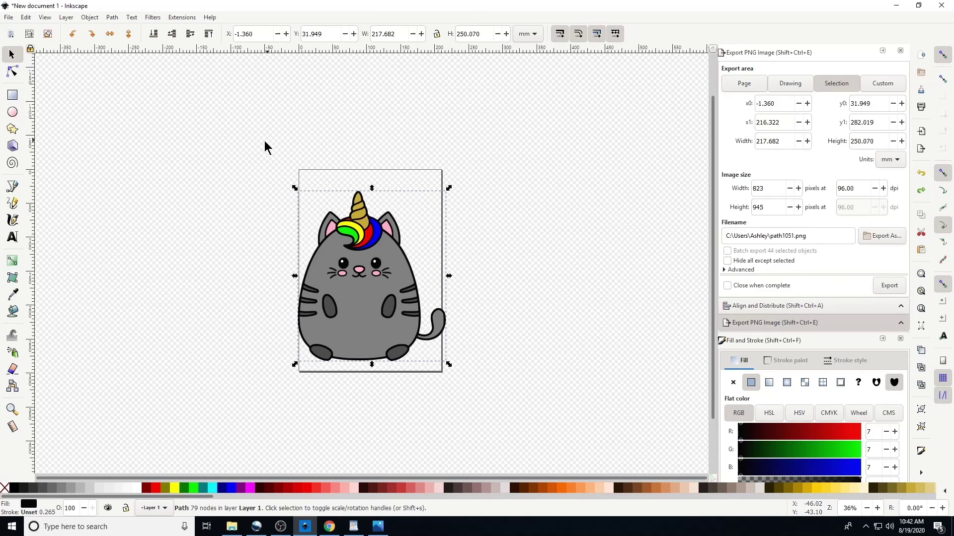
Select every part of the unicorn cat and group them into one object
{"action": "left_click", "coordinate": [274, 165]}
{"action": "left_click_drag", "start_coordinate": [274, 165], "coordinate": [468, 395]}
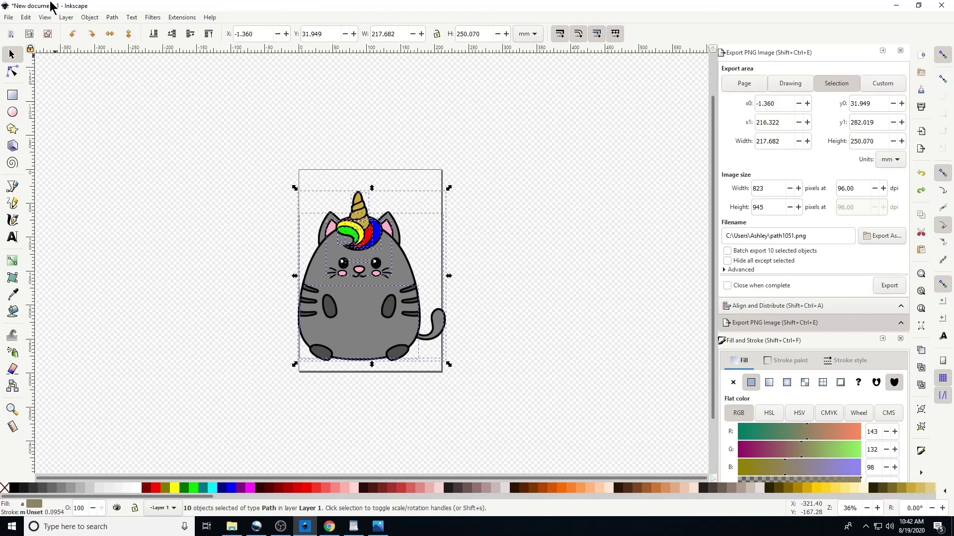
{"action": "left_click", "coordinate": [90, 18]}
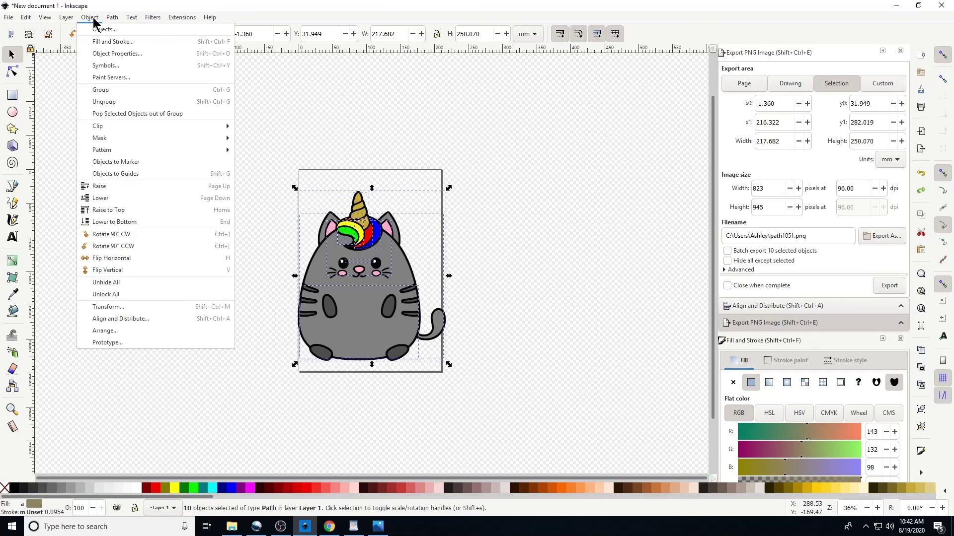
{"action": "left_click", "coordinate": [106, 96]}
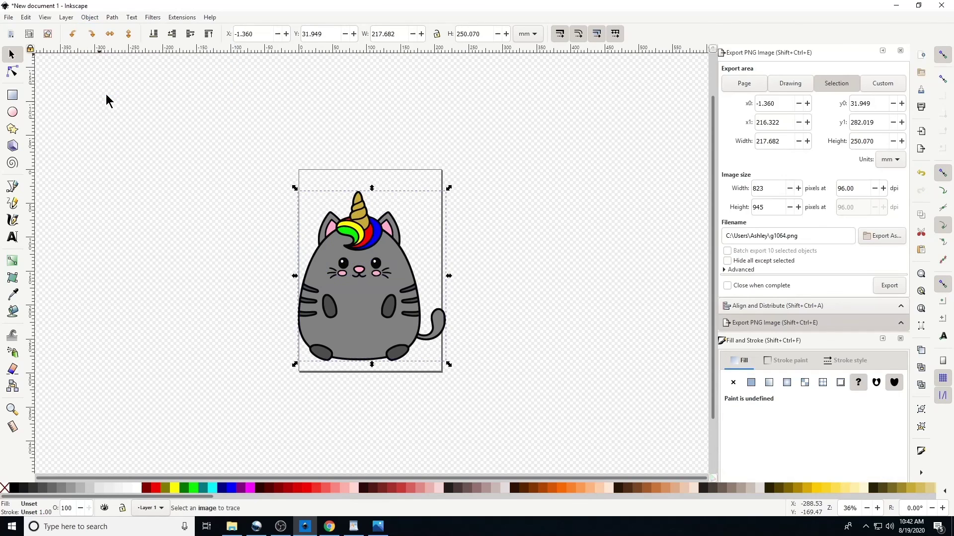
Scale the cat group down to about 88% (168.011 × 193.008 mm) and reposition it on the page
{"action": "left_click_drag", "start_coordinate": [369, 289], "coordinate": [376, 286]}
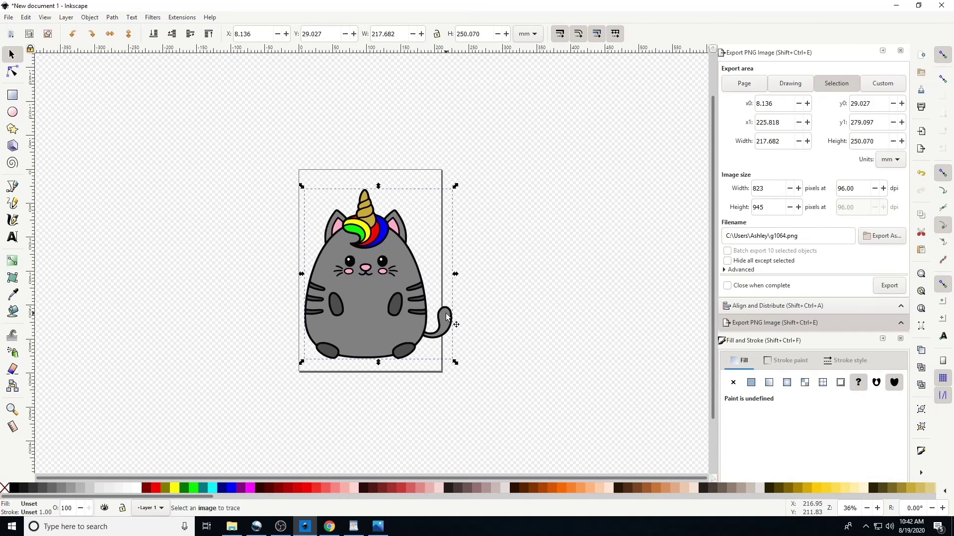
{"action": "left_click_drag", "start_coordinate": [454, 364], "coordinate": [432, 351]}
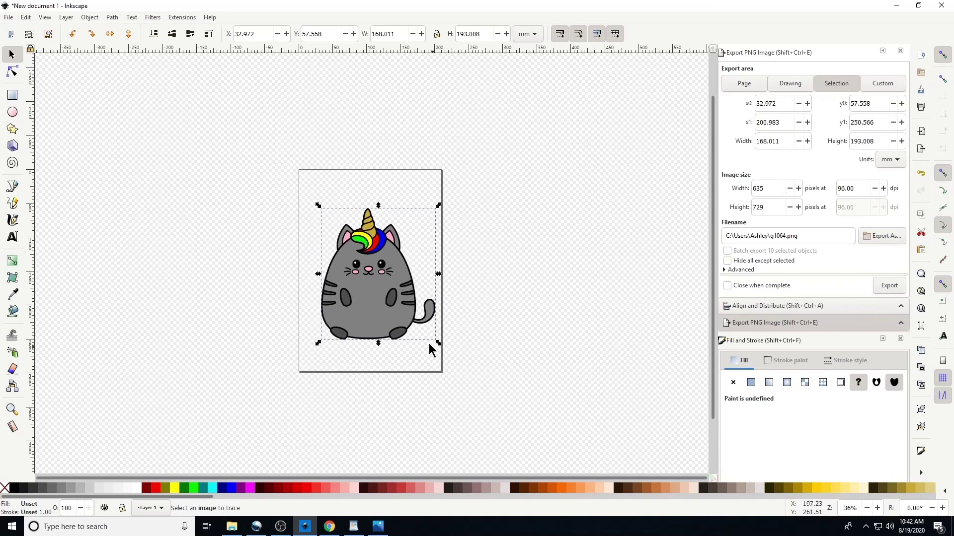
{"action": "left_click_drag", "start_coordinate": [406, 311], "coordinate": [398, 306]}
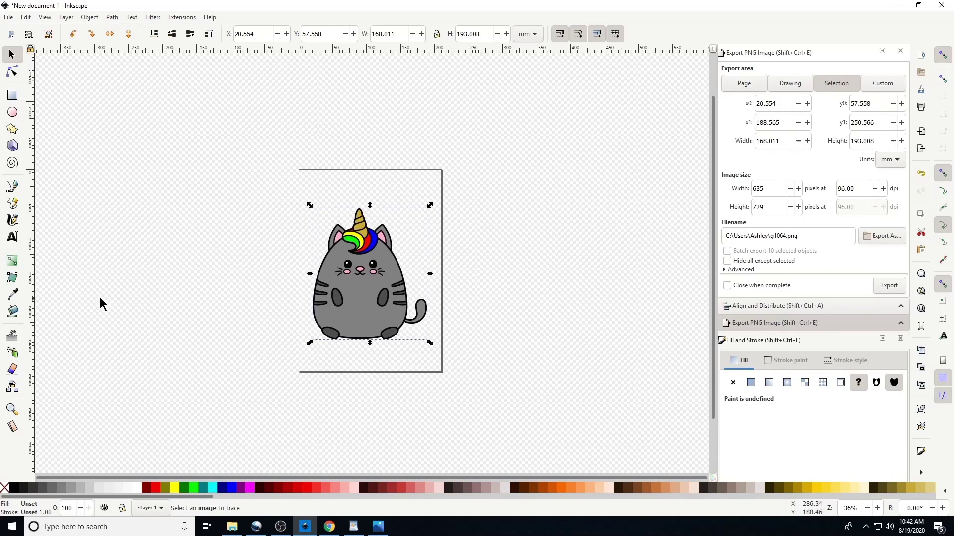
Start Save As and browse to the Inkscape folder inside Documents
{"action": "left_click", "coordinate": [9, 18]}
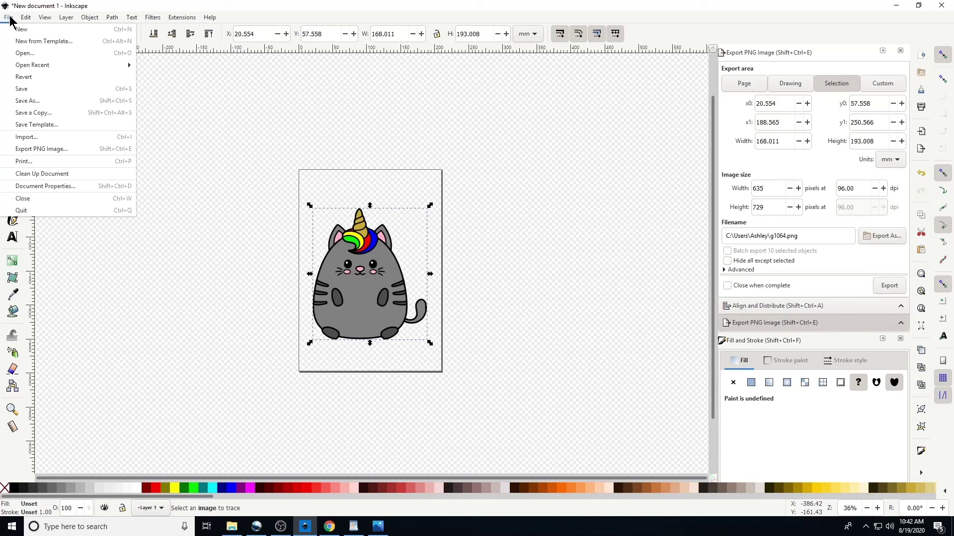
{"action": "left_click", "coordinate": [43, 100]}
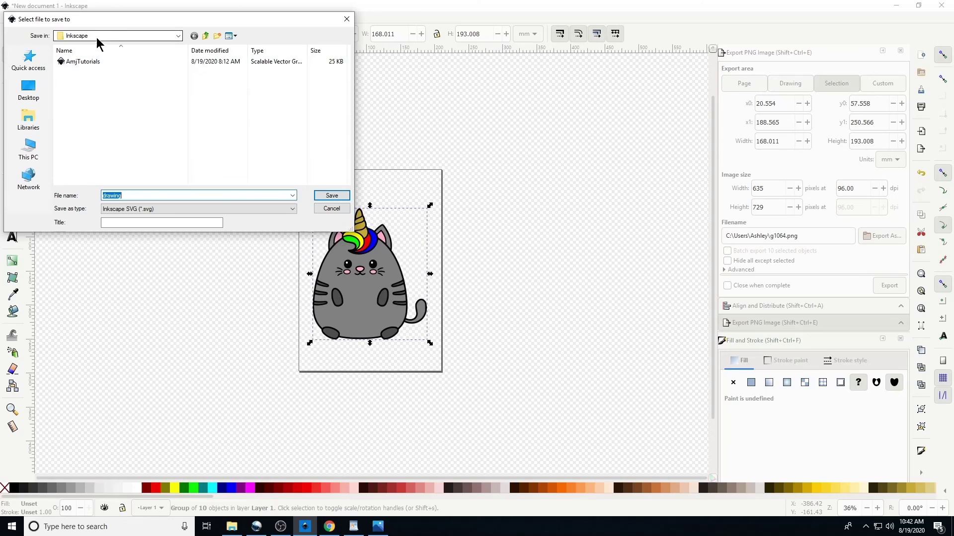
{"action": "left_click", "coordinate": [29, 119]}
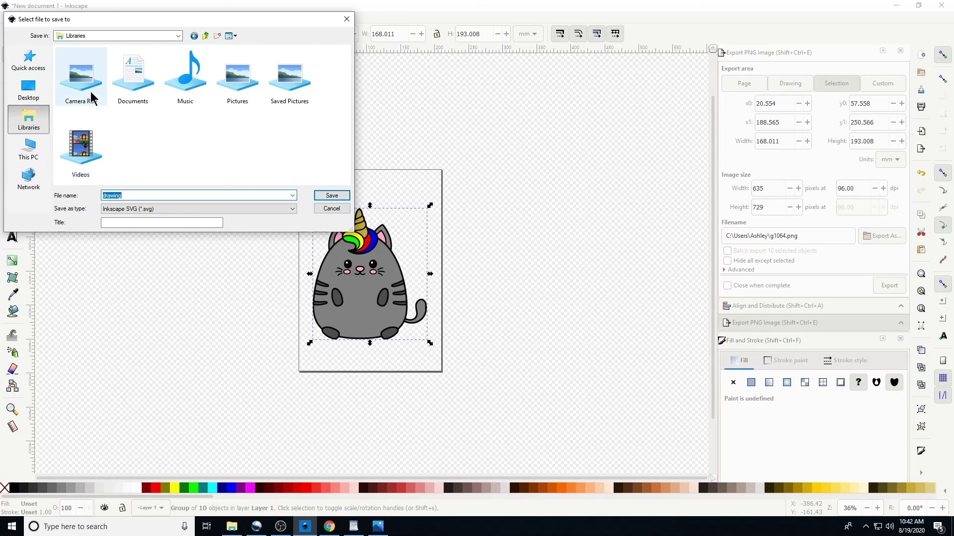
{"action": "double_click", "coordinate": [133, 77]}
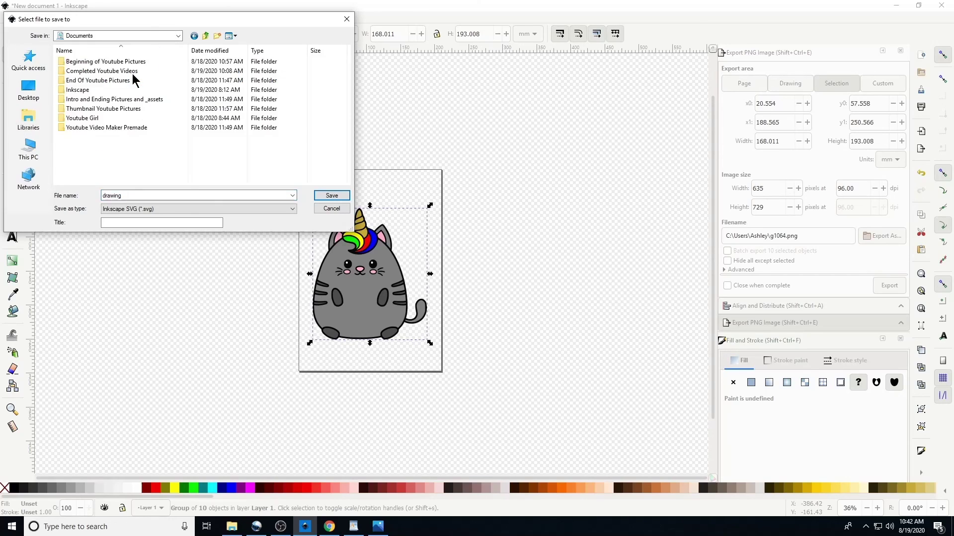
{"action": "double_click", "coordinate": [84, 91]}
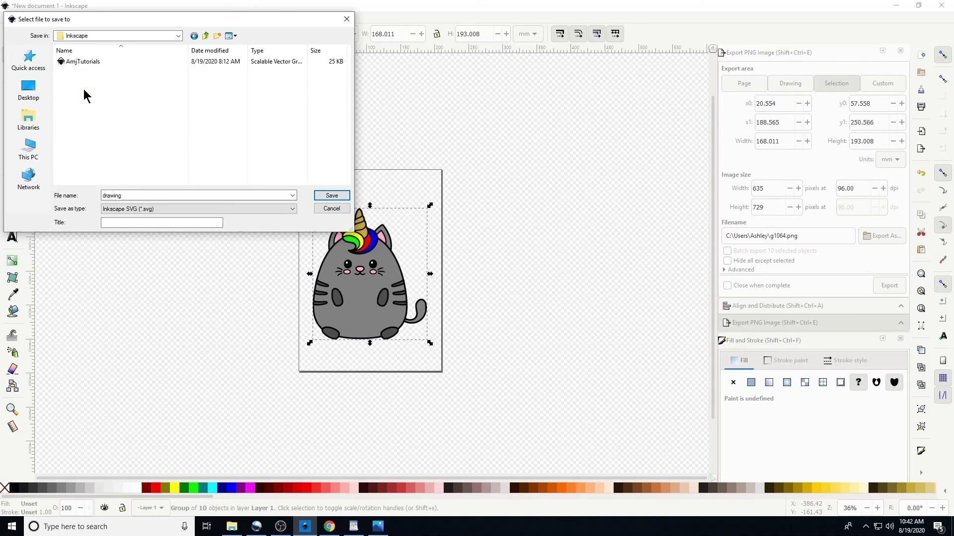
Name the file UnicornCat and save it as Plain SVG (*.svg)
{"action": "double_click", "coordinate": [124, 193]}
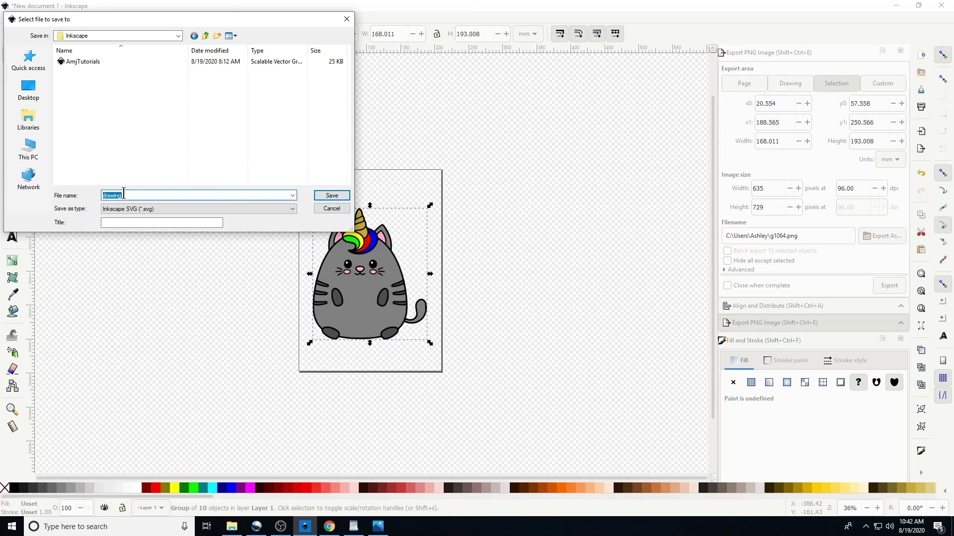
{"action": "type", "text": "UnicornCat"}
{"action": "left_click", "coordinate": [173, 206]}
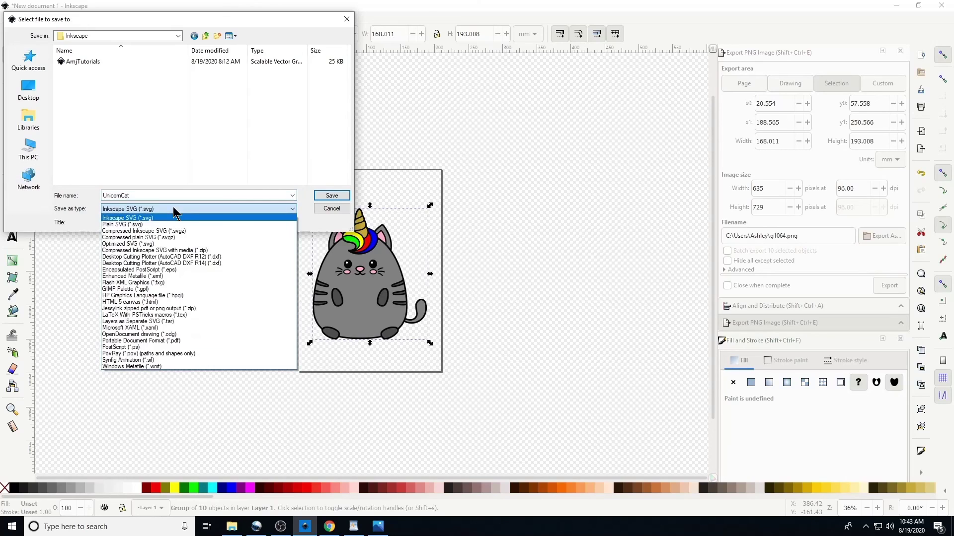
{"action": "left_click", "coordinate": [115, 226]}
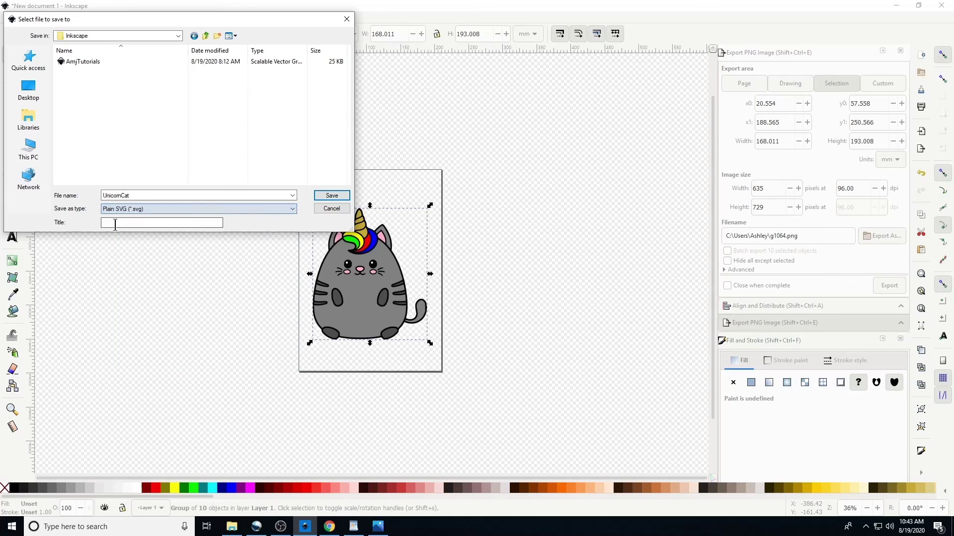
{"action": "left_click", "coordinate": [336, 197]}
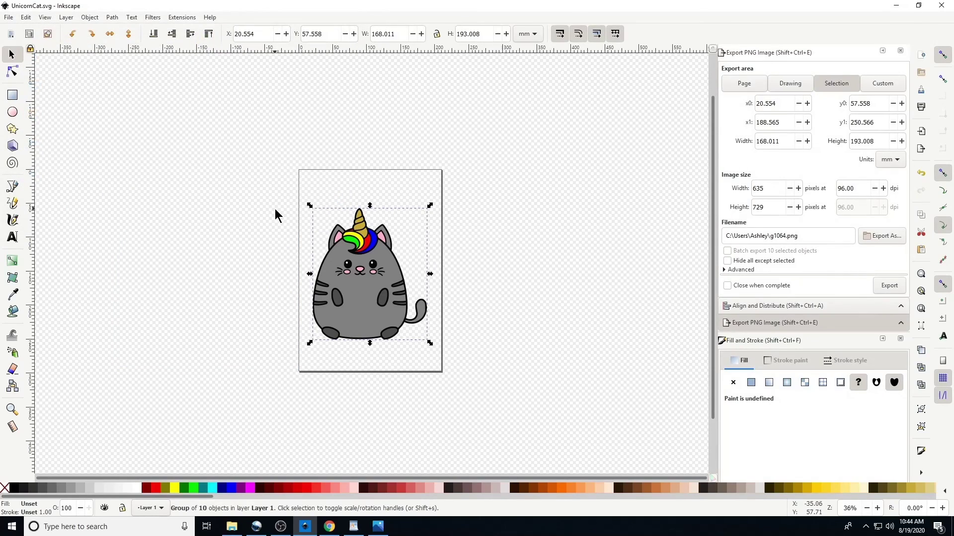